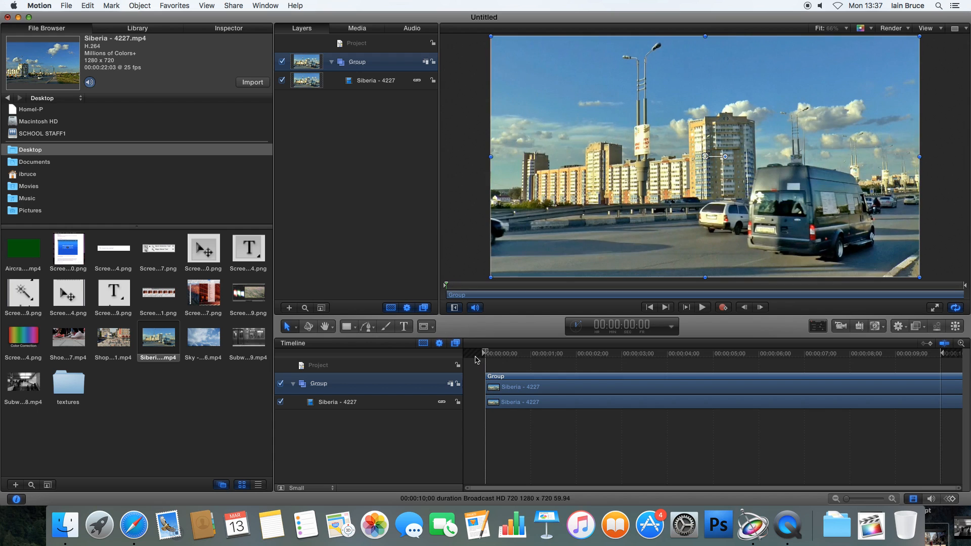
Apply the Add Noise filter from the library to the Siberia - 4227 clip and preview the playback.
left_click(162, 29)
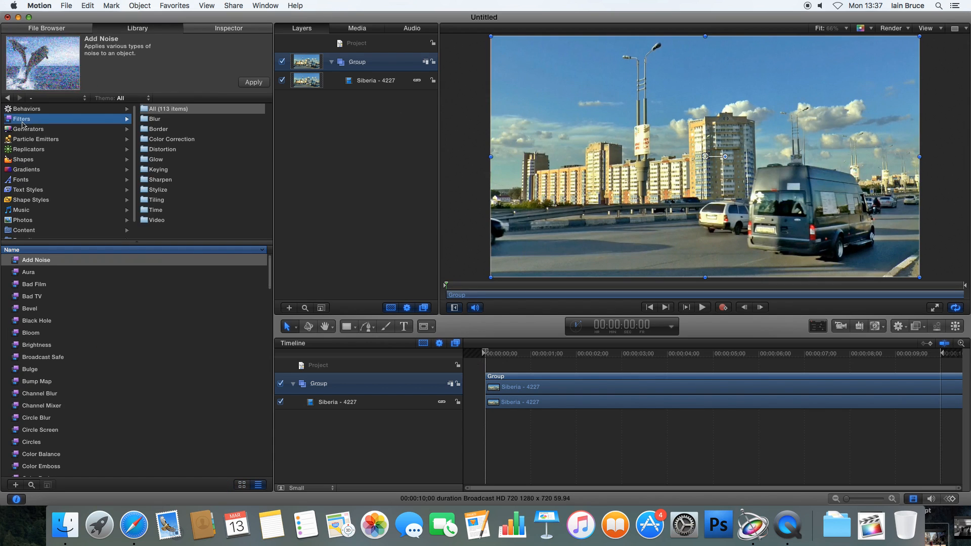
left_click(23, 123)
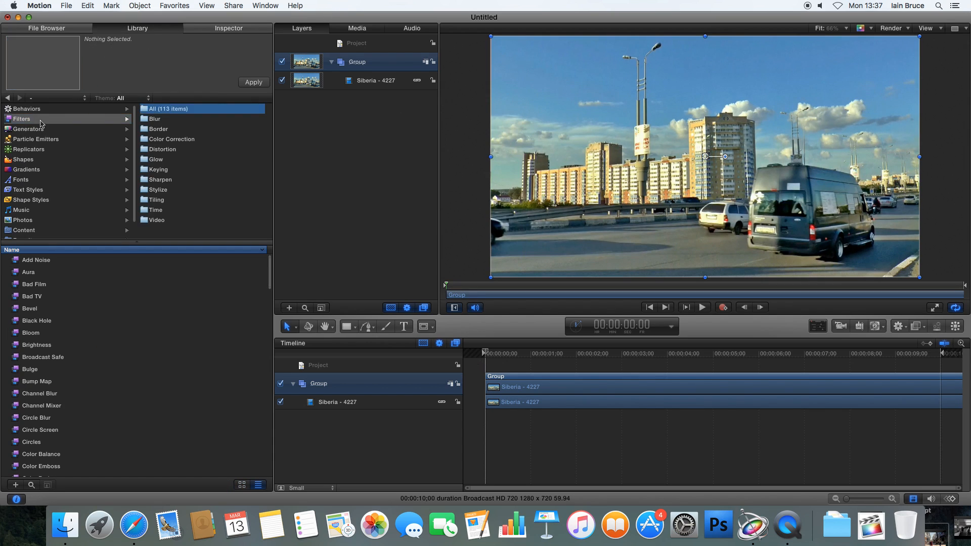
left_click(31, 262)
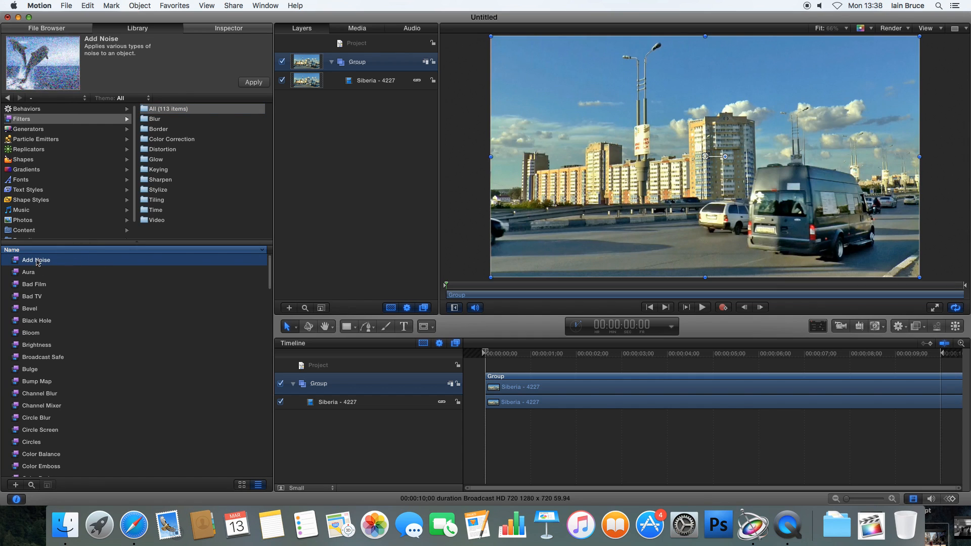
left_click_drag(51, 263, 388, 84)
left_click_drag(501, 352, 448, 358)
key("b")
key("space")
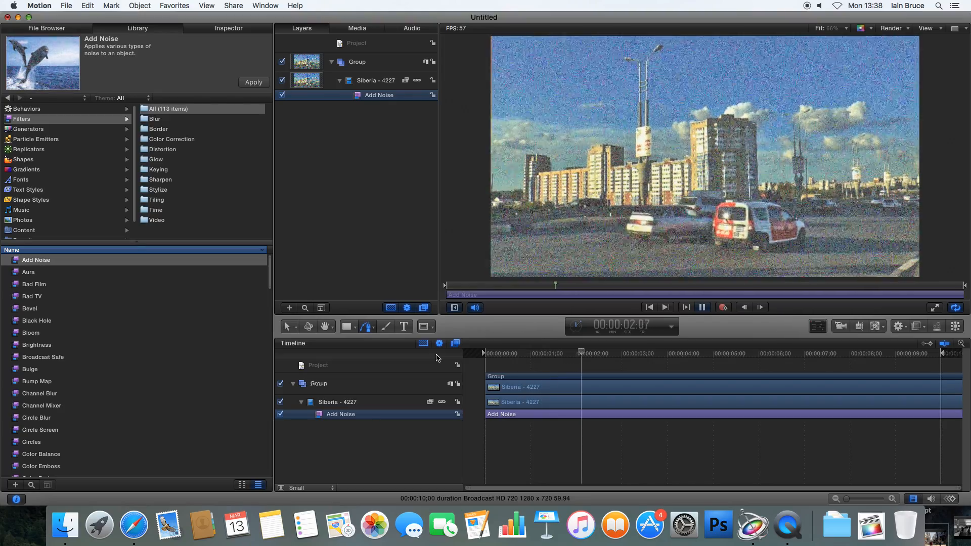
key("space")
Try the TV static type with an amount of 0.34 for the Add Noise filter and preview it.
left_click(198, 28)
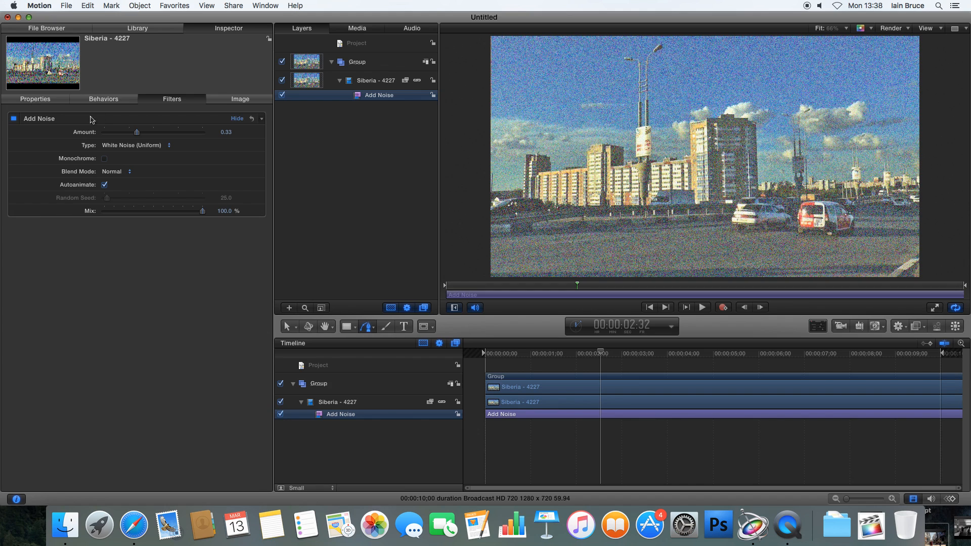
mouse_move(137, 133)
left_mouse_down()
mouse_move(125, 134)
mouse_move(211, 138)
mouse_move(84, 137)
mouse_move(125, 137)
left_mouse_up()
left_click(127, 145)
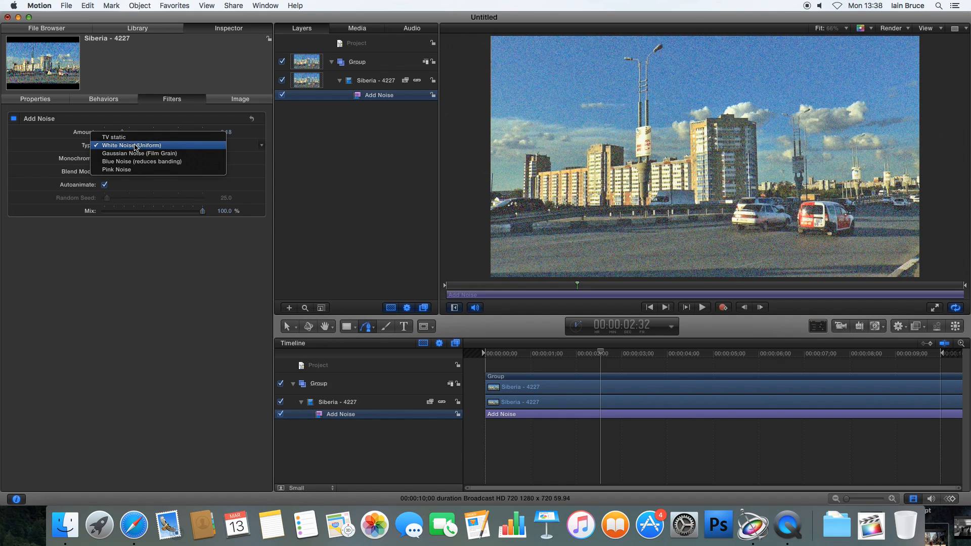
left_click(130, 137)
left_click_drag(128, 135, 138, 135)
key("space")
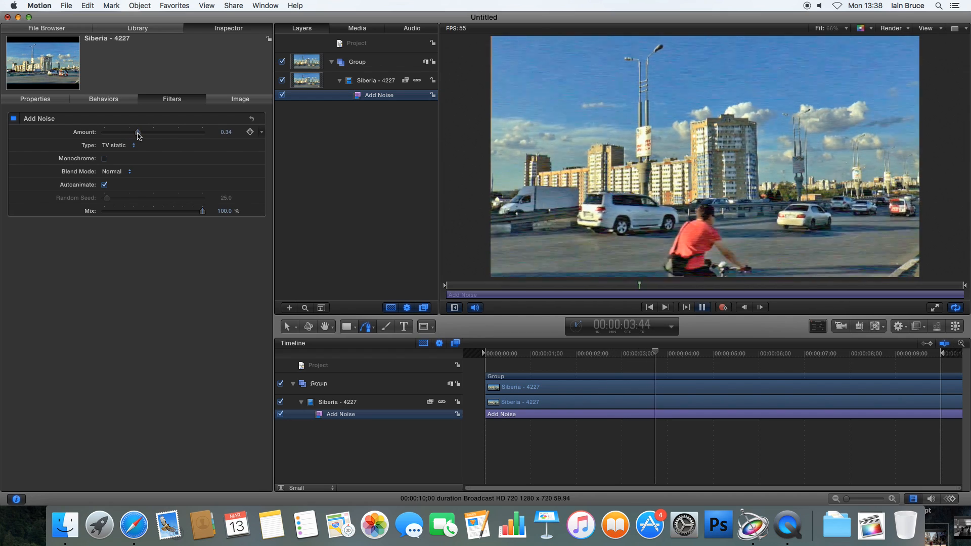
key("space")
Set the Add Noise filter's type to White Noise (Uniform) with an amount of 0.11, preview it and return to the start.
left_click(128, 146)
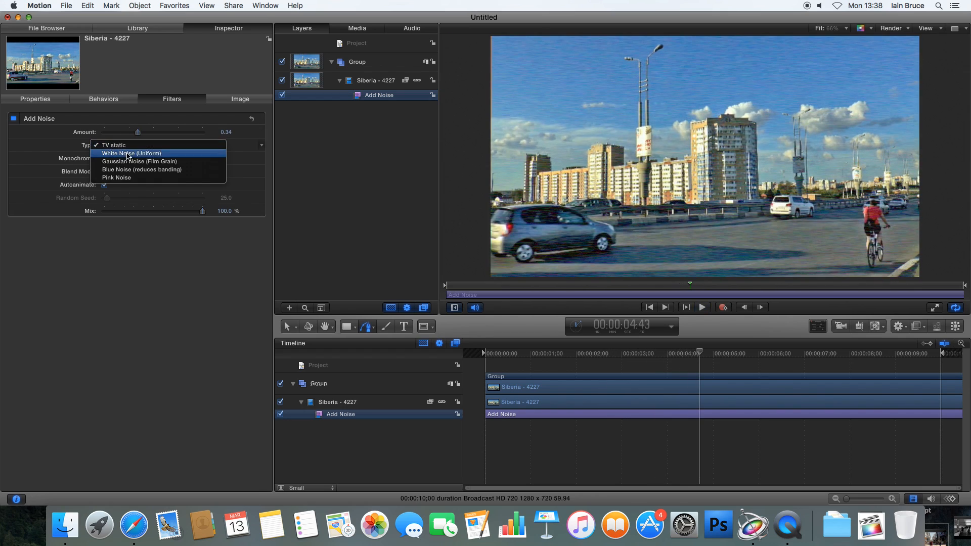
left_click(128, 153)
left_click_drag(138, 133, 118, 137)
key("space")
key("space")
left_click_drag(544, 344, 445, 355)
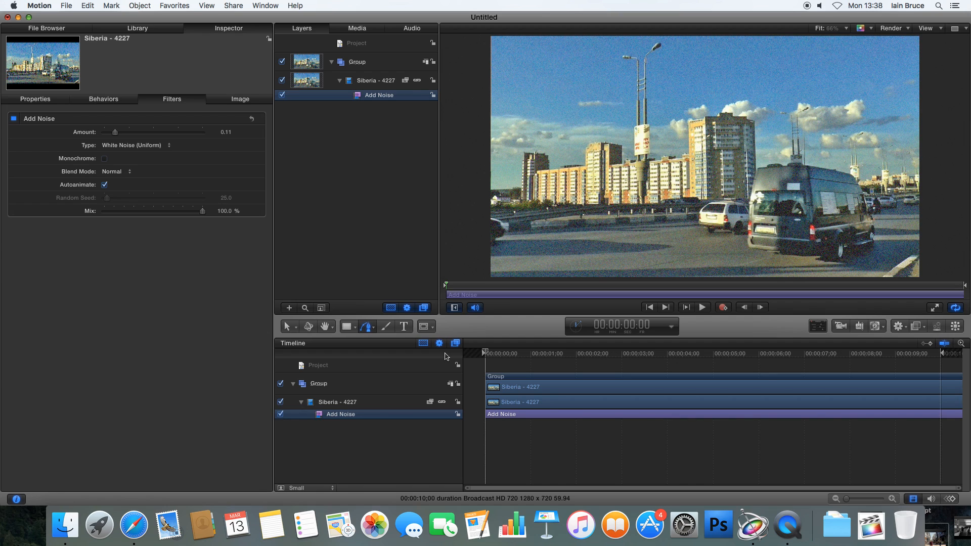
Apply the Ring Lens filter to the Siberia - 4227 clip and slightly enlarge its ring on the canvas.
left_click(141, 28)
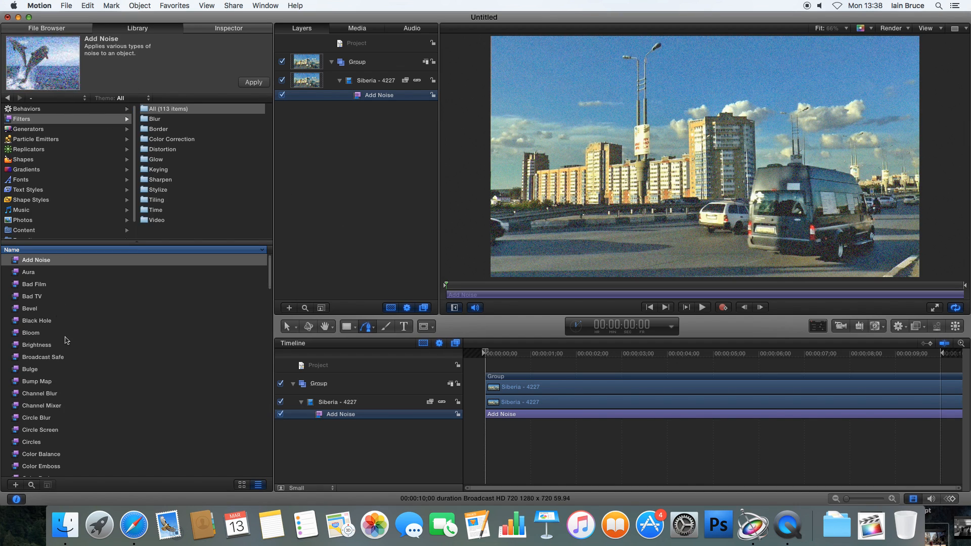
left_click_drag(270, 279, 271, 405)
left_click(46, 391)
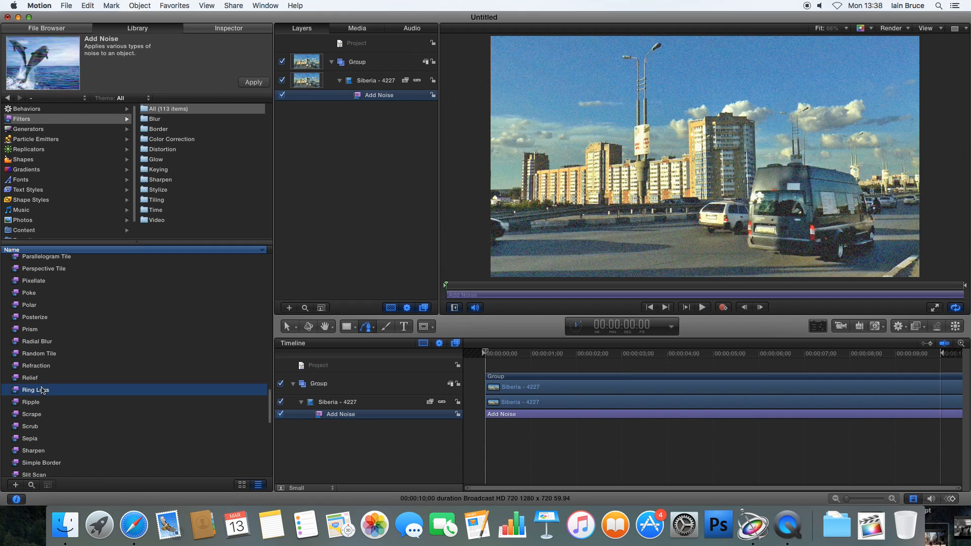
left_click_drag(39, 394, 372, 86)
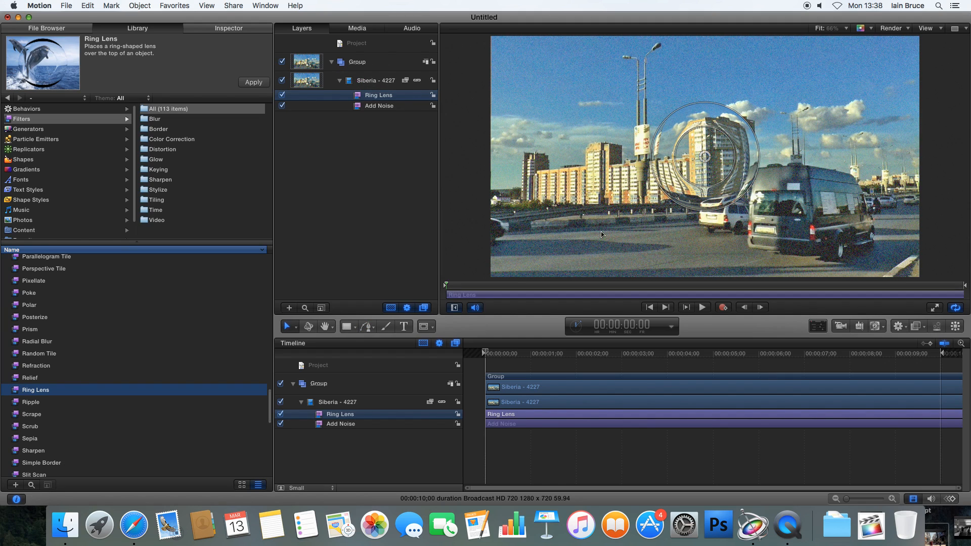
left_click_drag(752, 182, 763, 189)
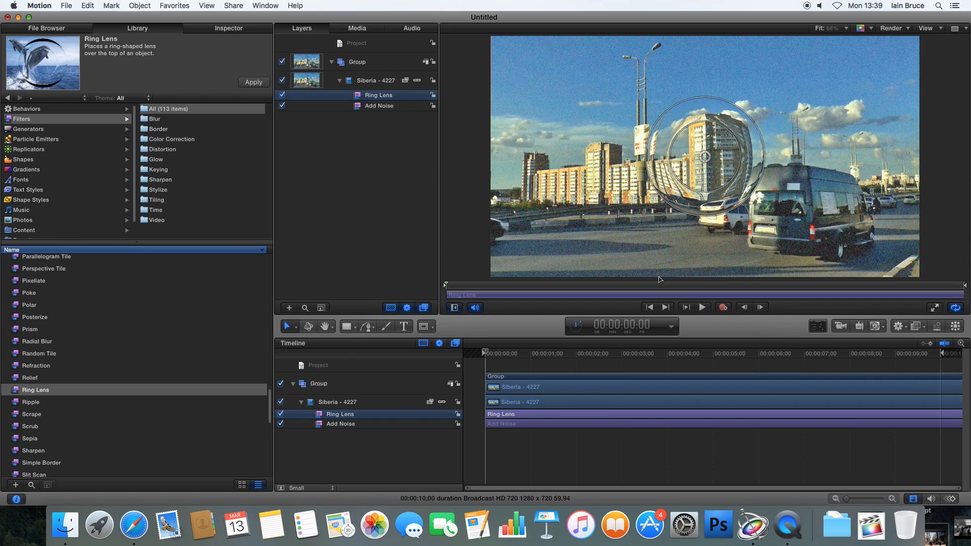
left_click(523, 365)
left_click_drag(516, 360, 467, 355)
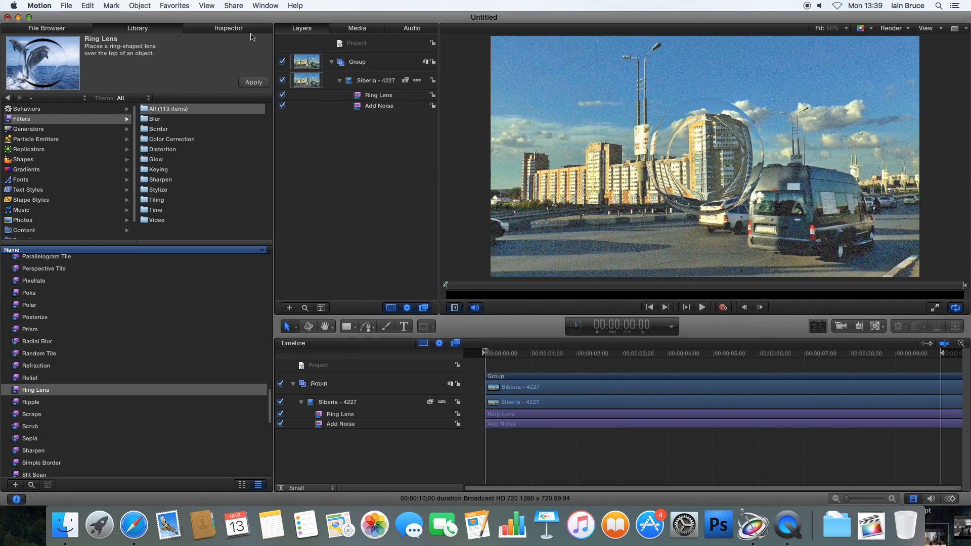
Set the Ring Lens radius to 433 and its mix to 11.63%, and preview the clip.
left_click(378, 96)
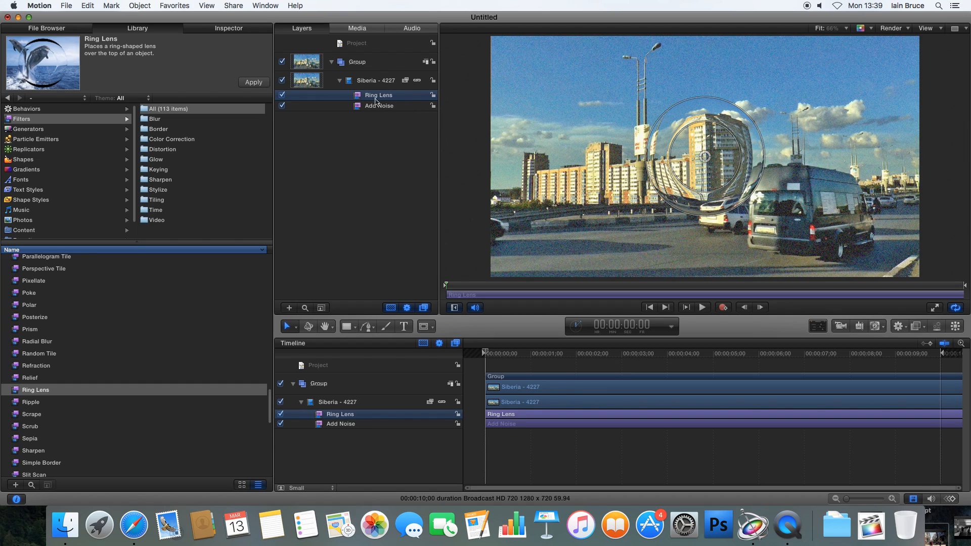
left_click(236, 28)
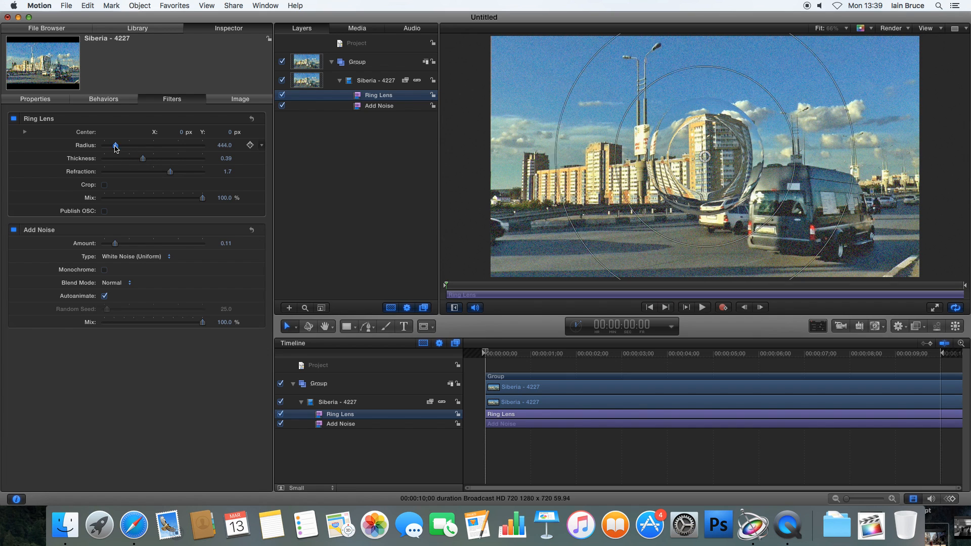
left_click_drag(109, 146, 115, 146)
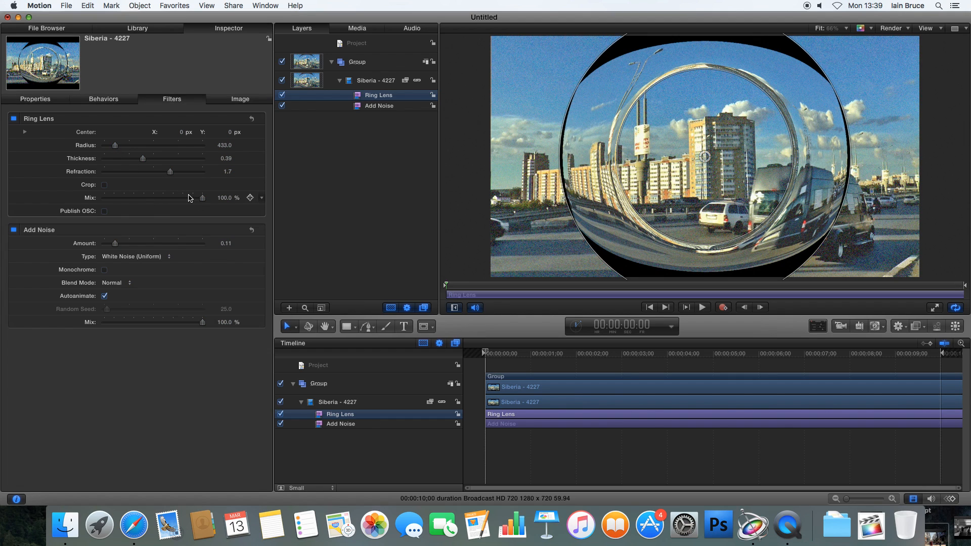
left_click_drag(206, 200, 117, 201)
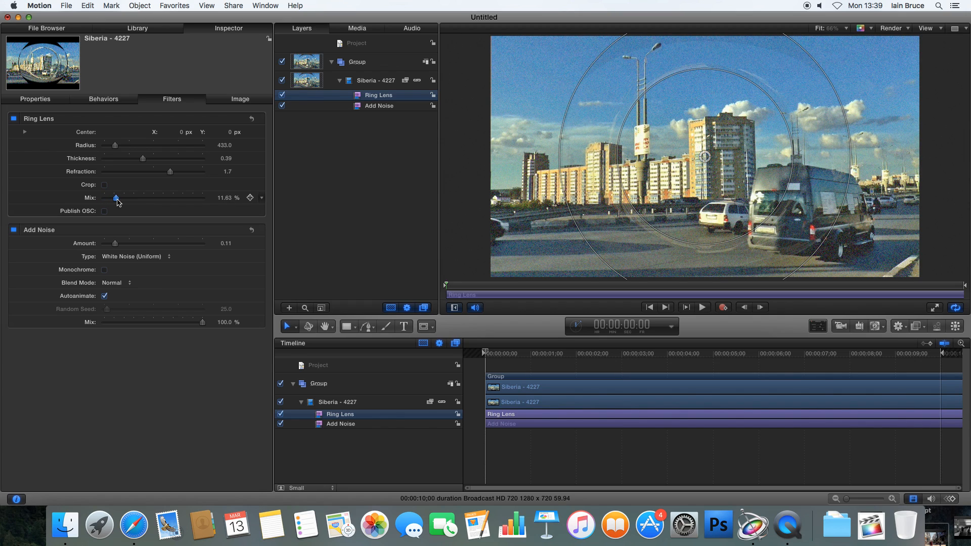
left_click(592, 449)
key("space")
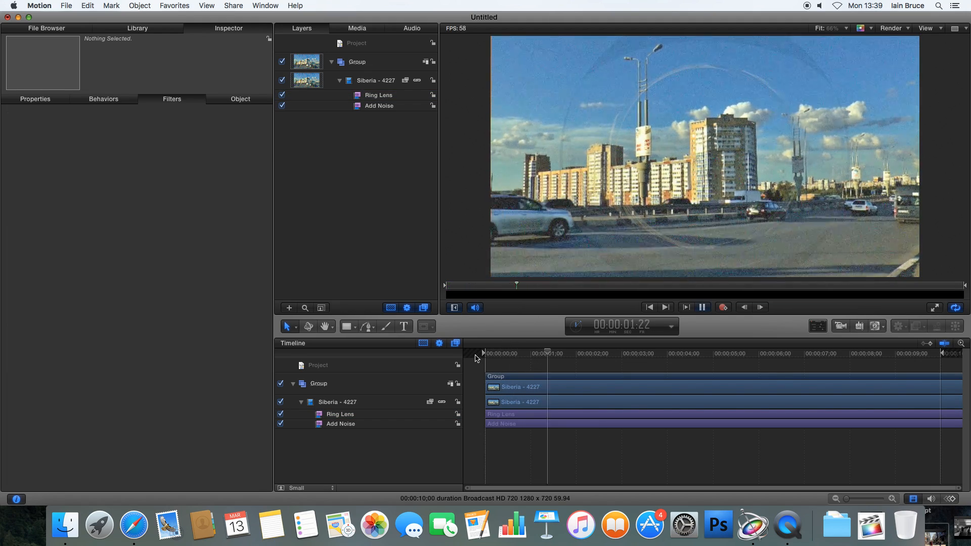
key("space")
Set the Ring Lens thickness to 0.14 and its radius to 626, and preview the clip.
left_click(387, 95)
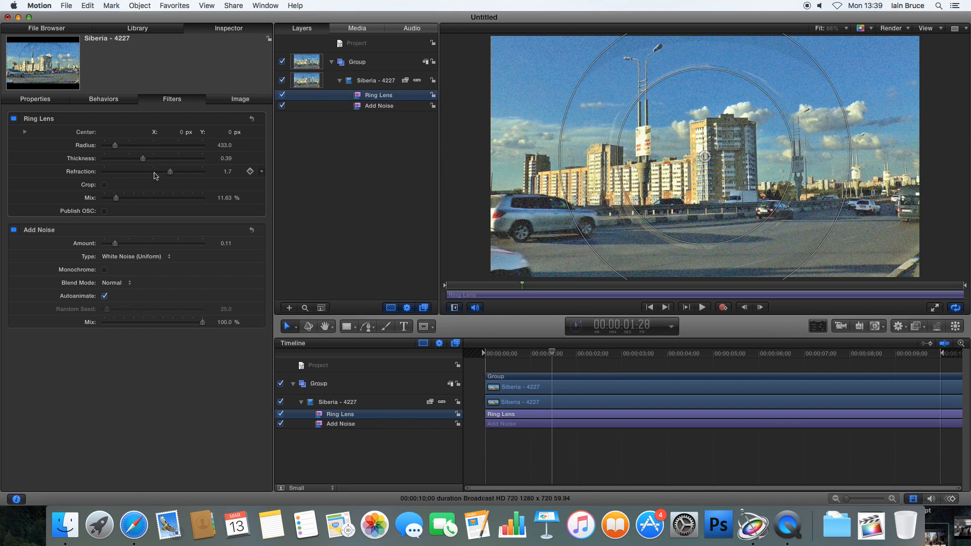
left_click_drag(142, 161, 119, 145)
left_click(574, 443)
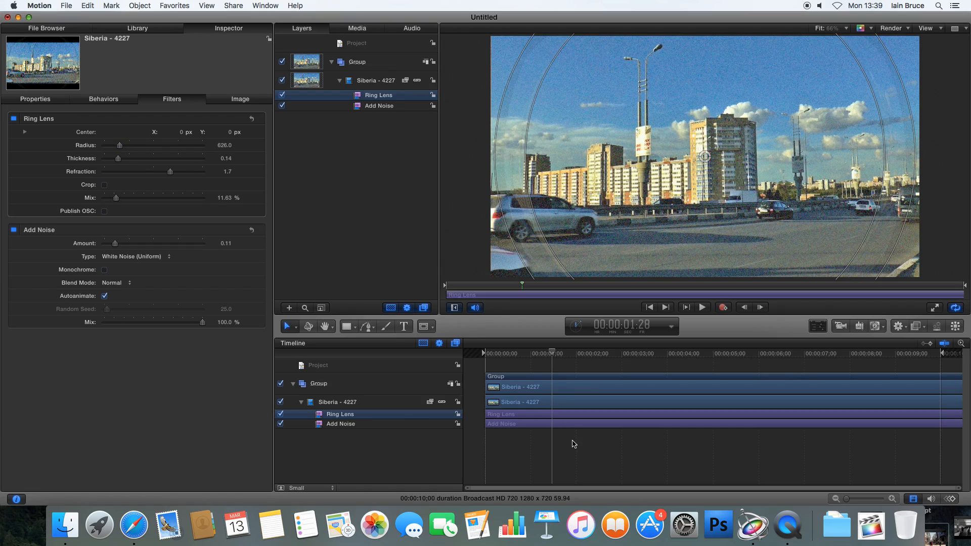
left_click_drag(554, 353, 511, 356)
key("space")
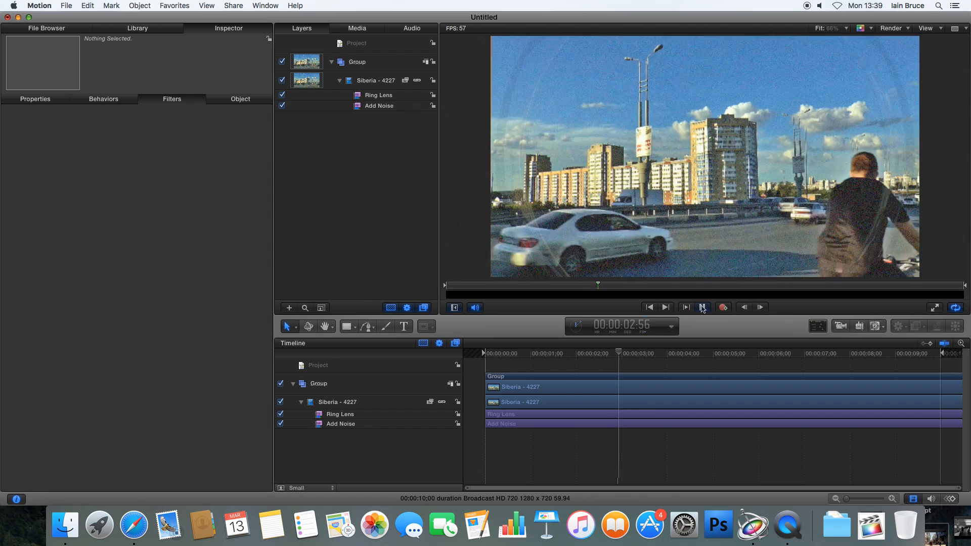
key("space")
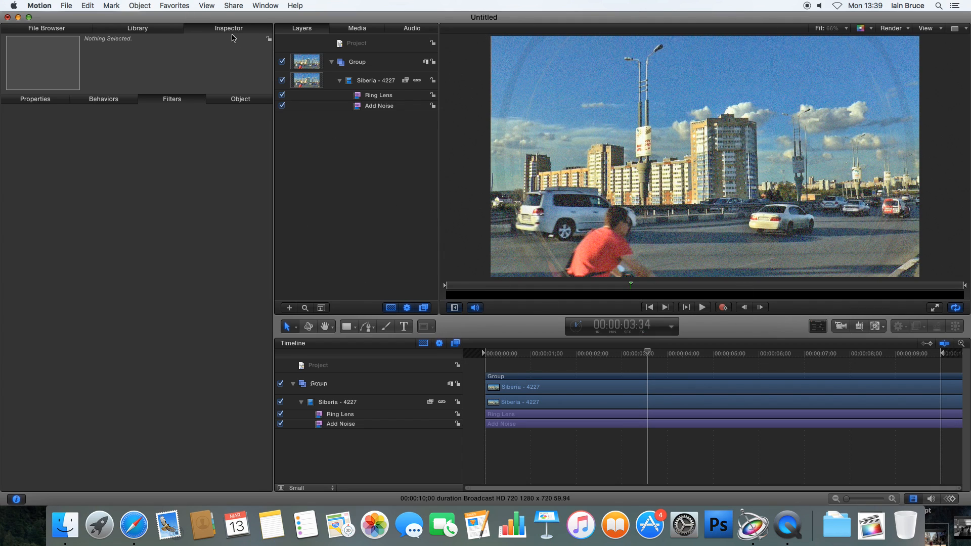
Try a Ring Lens radius of 730 and preview the clip from the beginning.
left_click(166, 30)
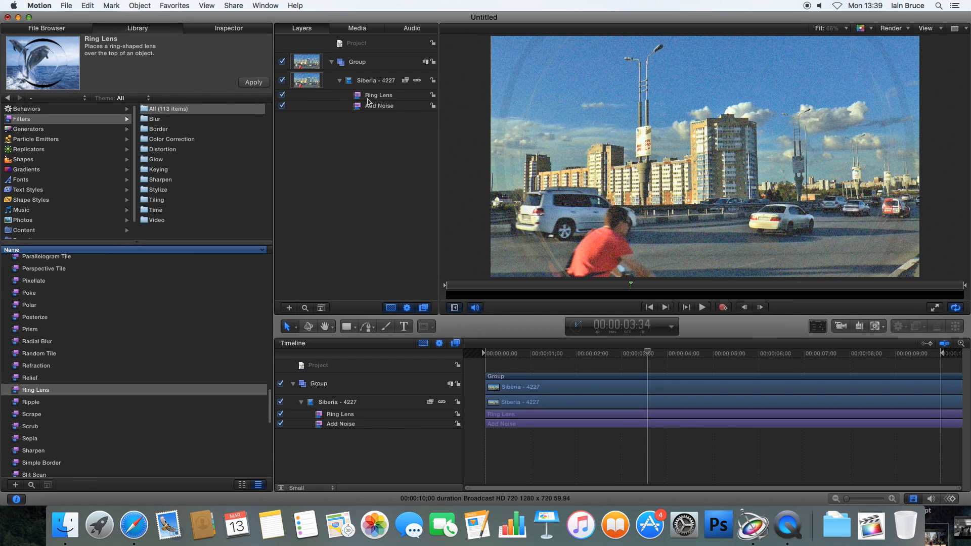
left_click(388, 97)
left_click(231, 30)
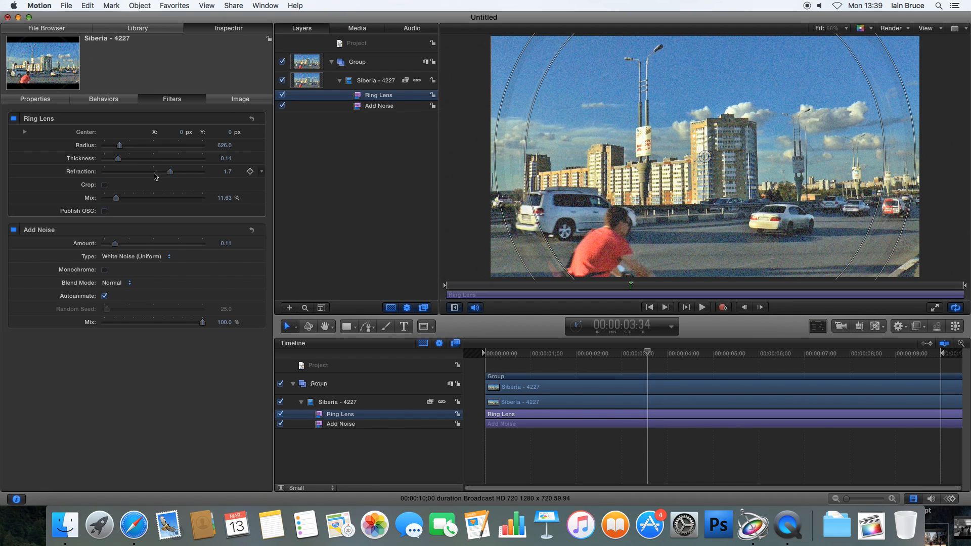
left_click_drag(120, 145, 123, 147)
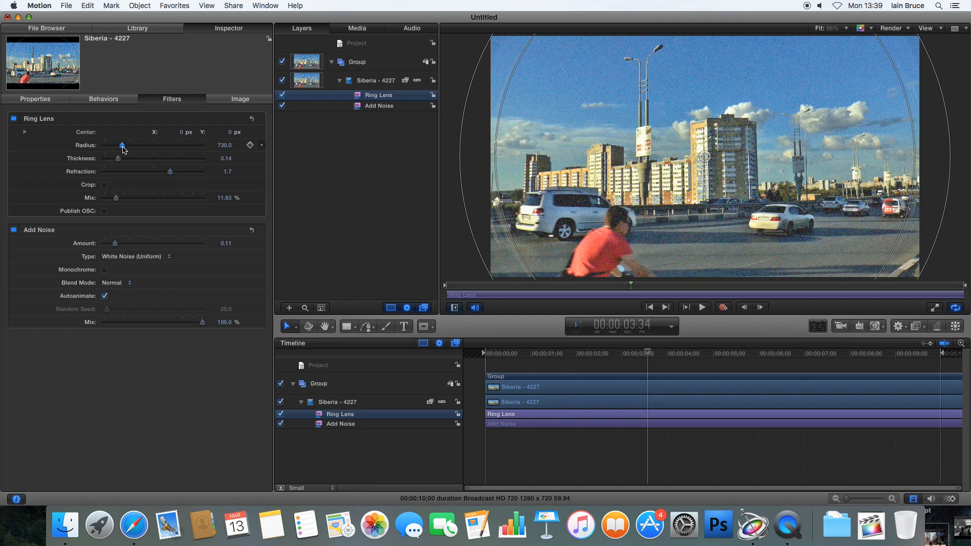
left_click(637, 432)
left_click_drag(648, 352, 507, 346)
key("space")
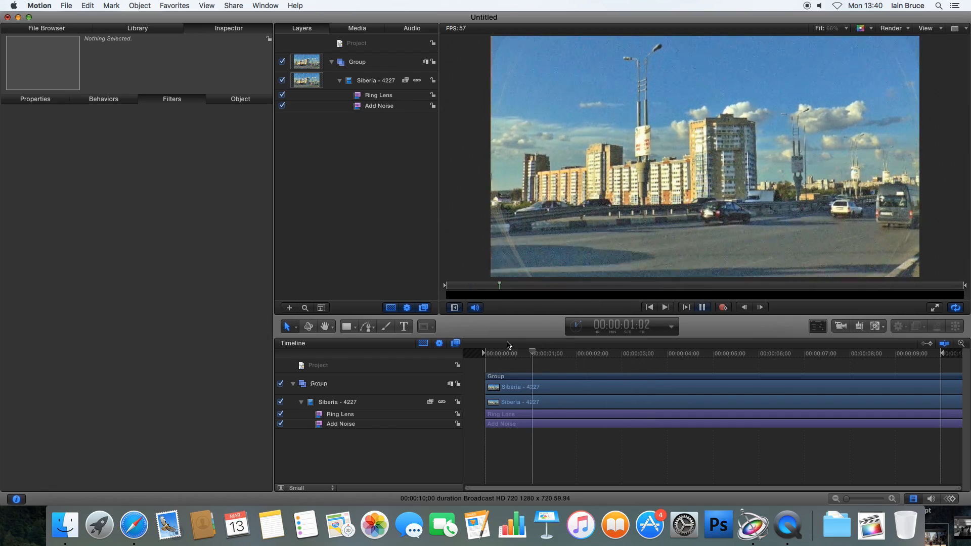
key("space")
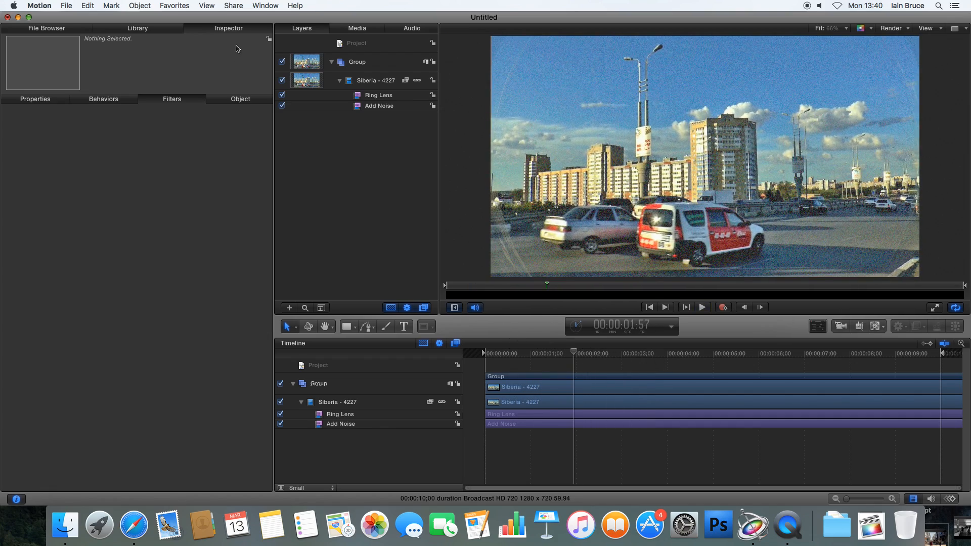
Set the Ring Lens radius to 645 and deselect the filter to see the clip without its guides.
left_click(393, 96)
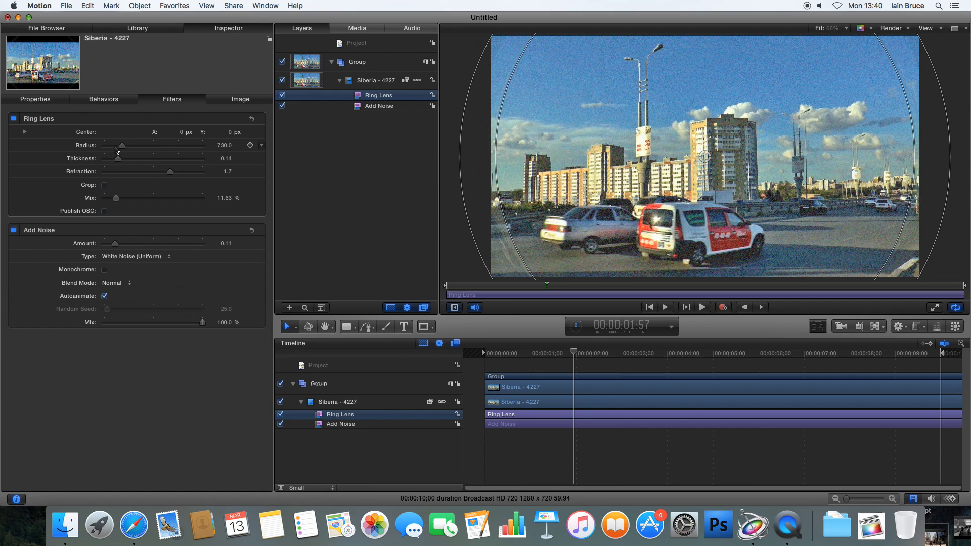
left_click_drag(121, 145, 119, 148)
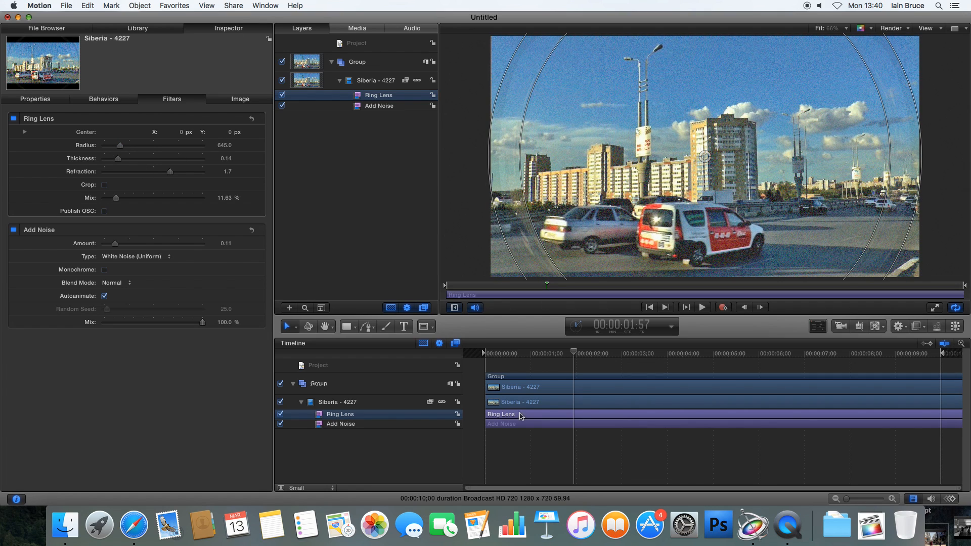
left_click(603, 443)
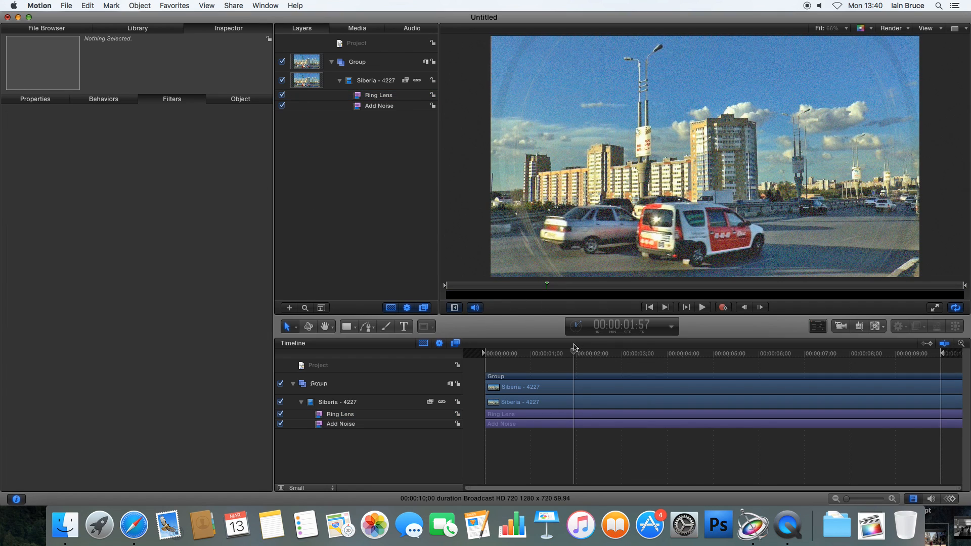
Compare the clip's playback with the Ring Lens and Add Noise filters disabled and enabled again, and return to the start.
key("Home")
left_click(282, 95)
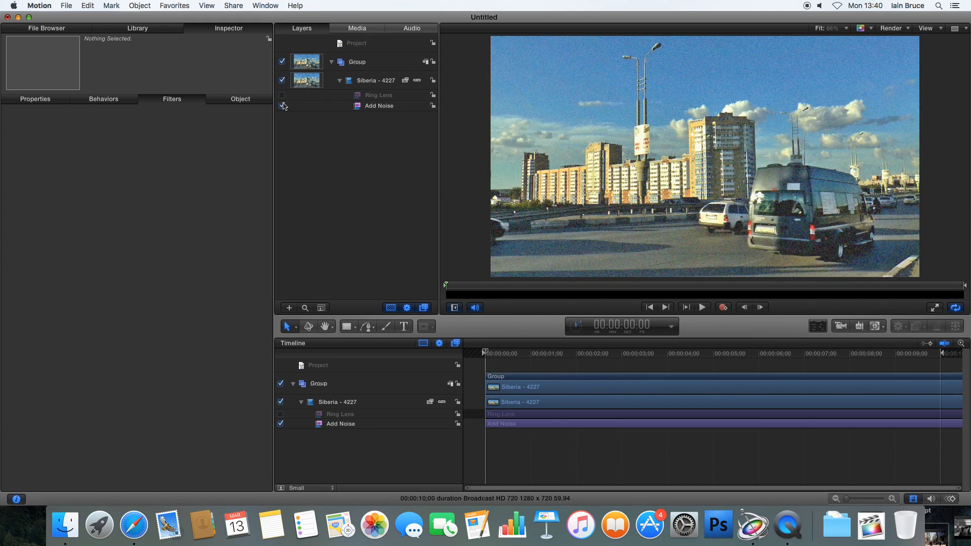
left_click(282, 106)
key("space")
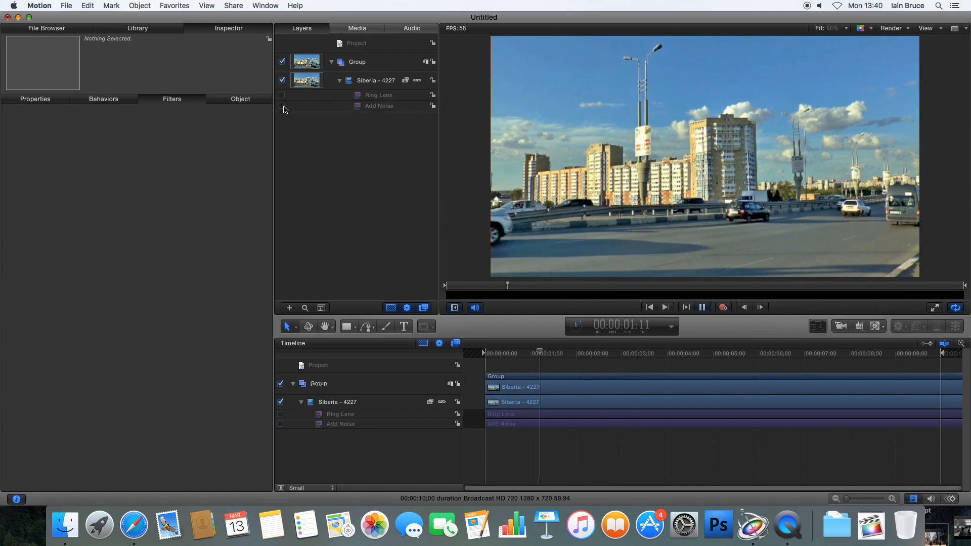
key("space")
left_click(282, 95)
left_click(282, 106)
key("space")
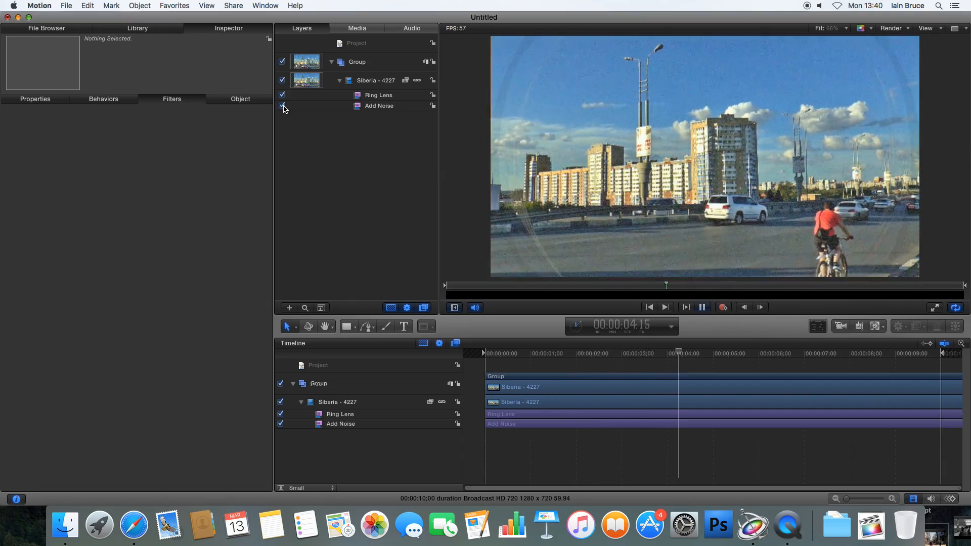
key("space")
left_click_drag(596, 352, 462, 354)
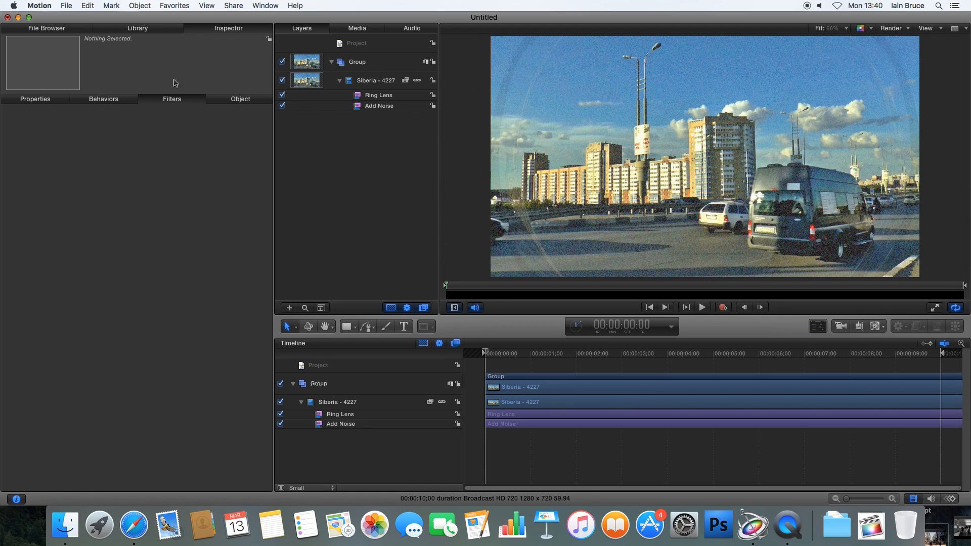
Add the Timecode generator from the library over the clip's lower-left corner.
left_click(137, 28)
left_click(53, 130)
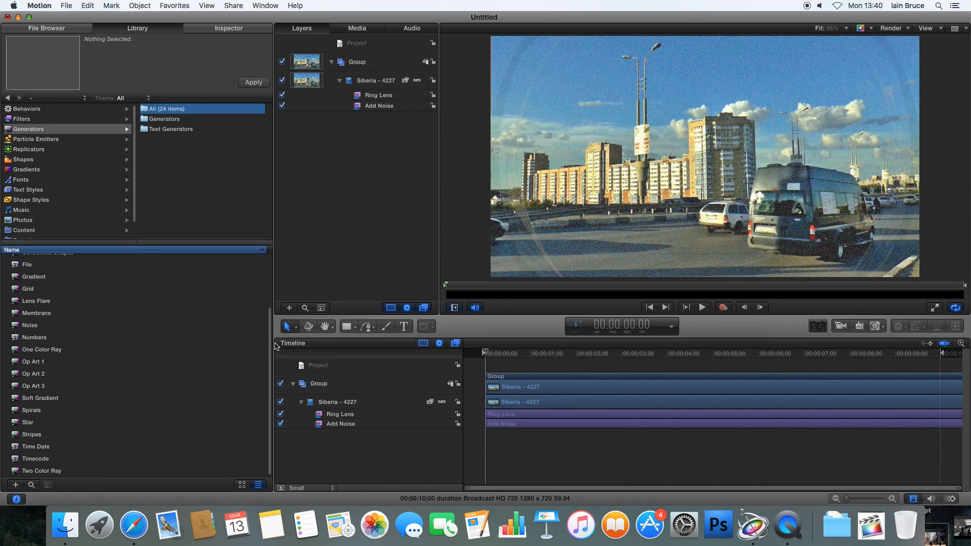
left_click(49, 460)
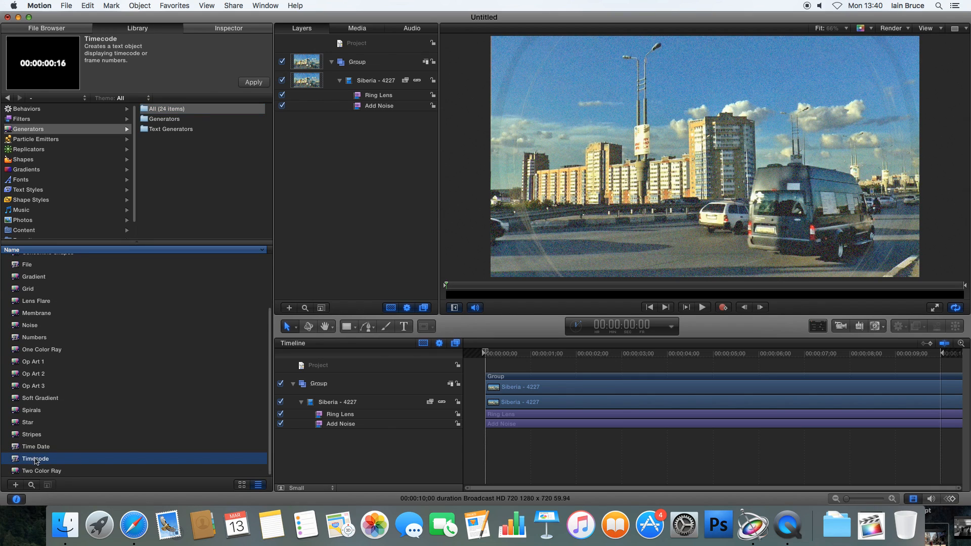
left_click_drag(49, 460, 566, 255)
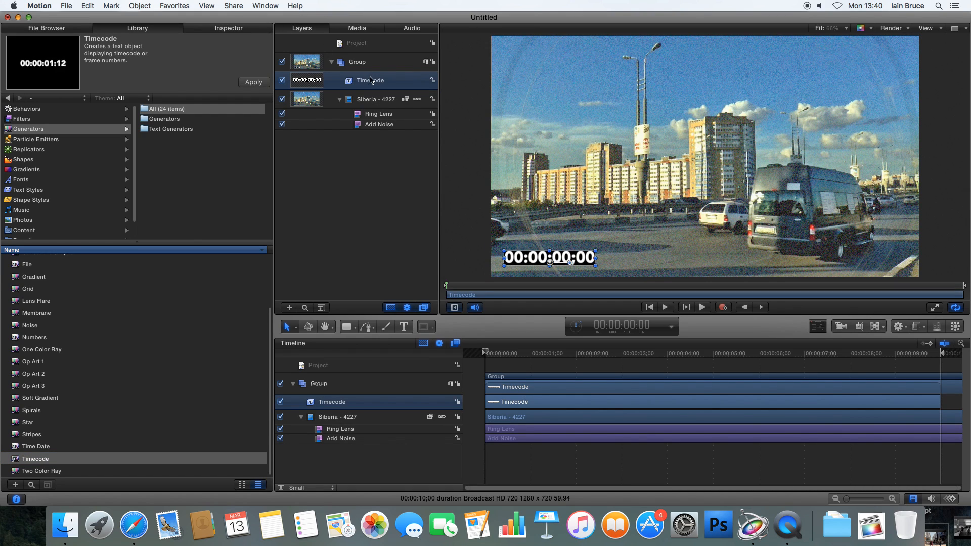
Make the Timecode's background fully transparent by setting its Background Color opacity to 0.
left_click(243, 29)
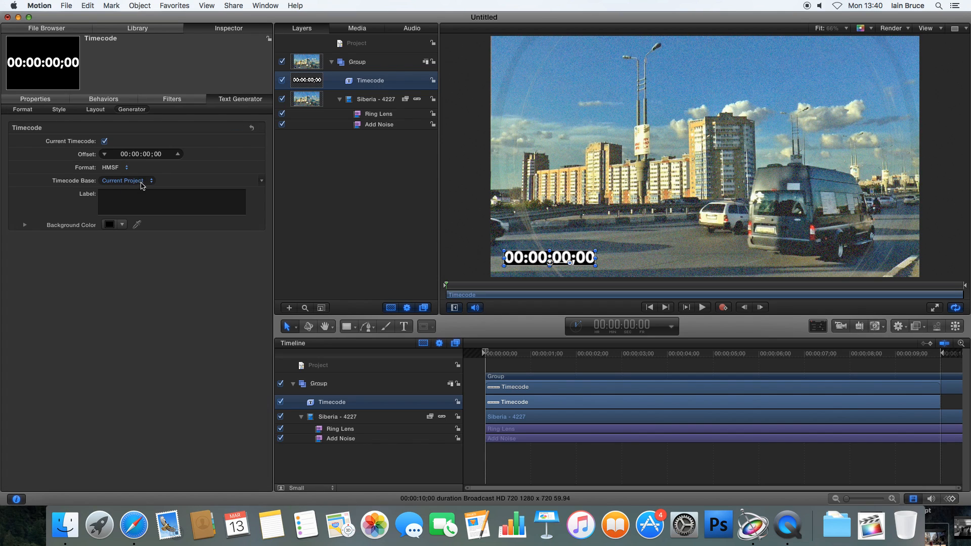
left_click(122, 225)
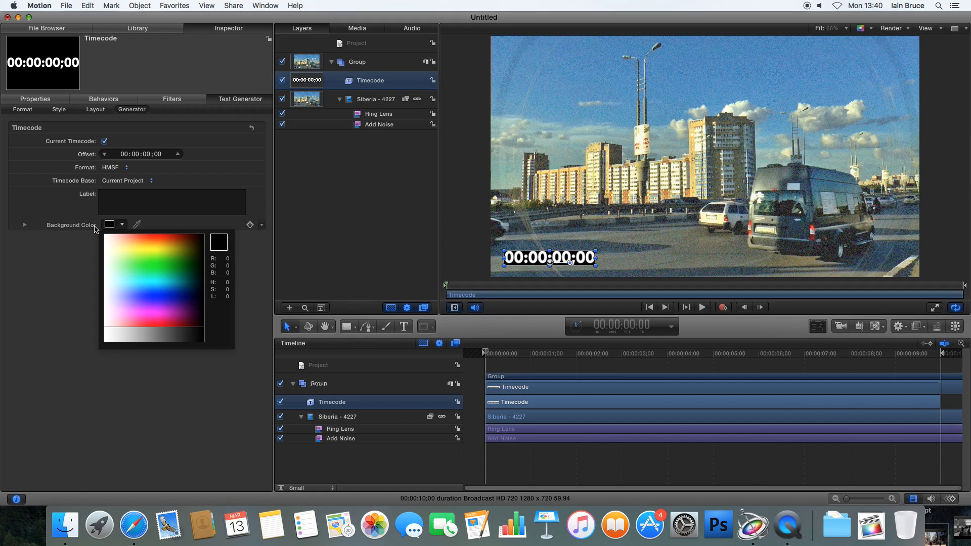
left_click(23, 226)
left_click(26, 226)
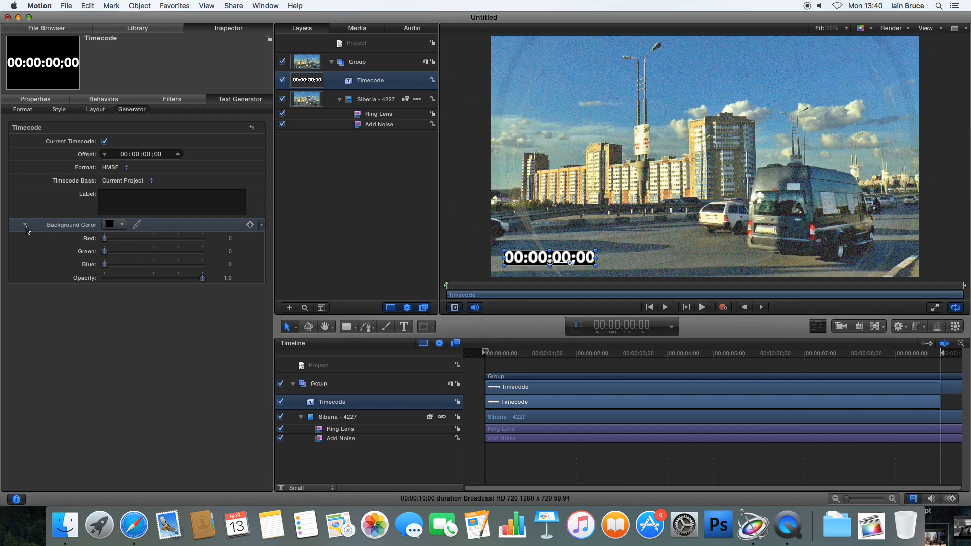
left_click_drag(202, 278, 69, 280)
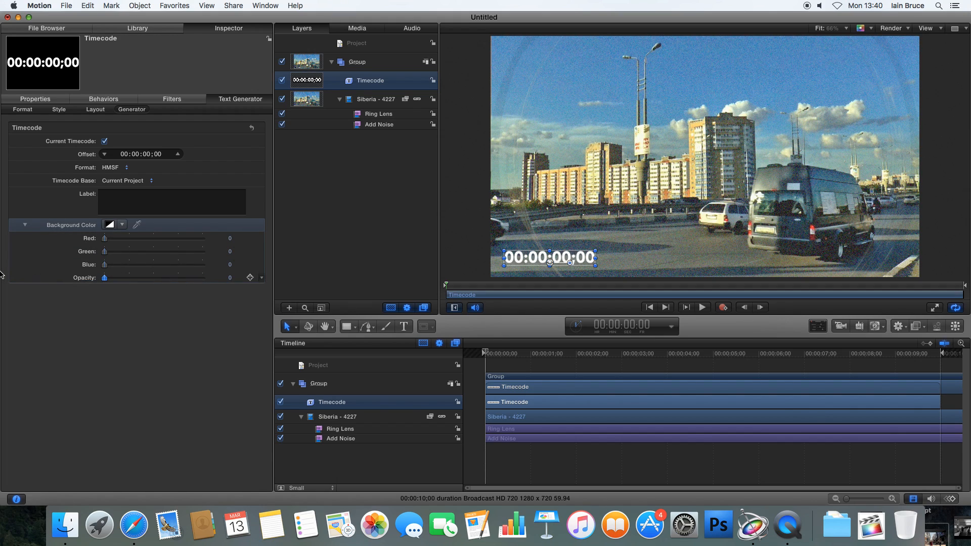
key("super+z")
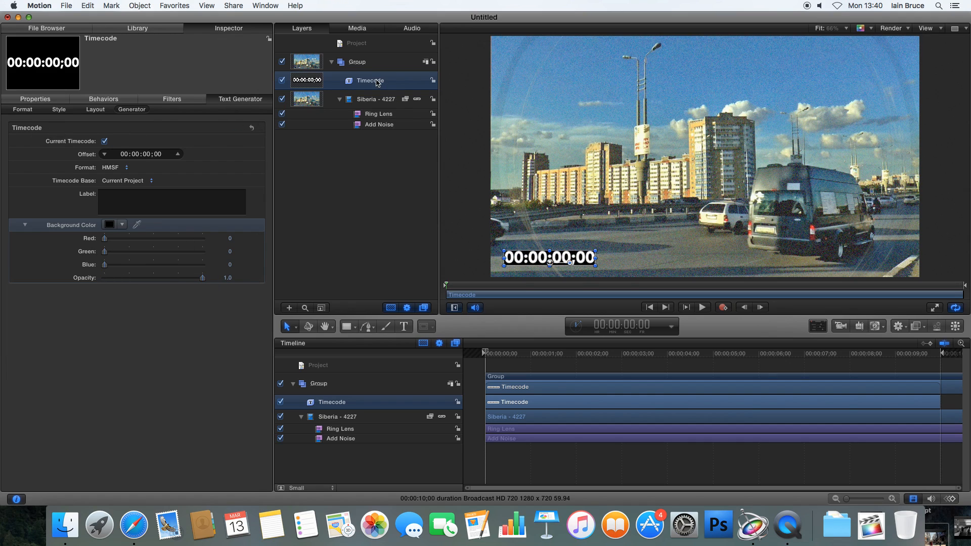
left_click_drag(201, 280, 148, 290)
key("super+z")
left_click_drag(220, 281, 96, 279)
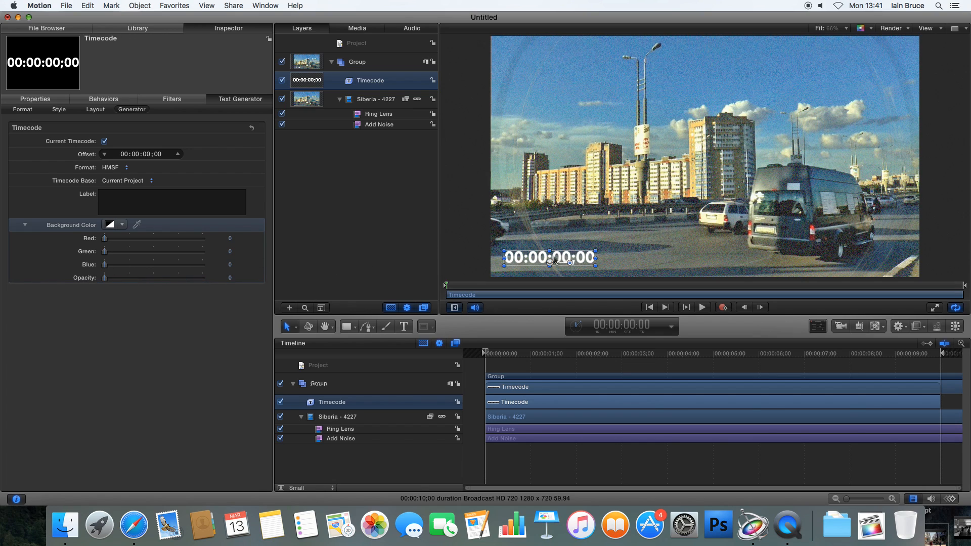
Deselect the timecode, preview the clip with it, and return to the start.
left_click(481, 455)
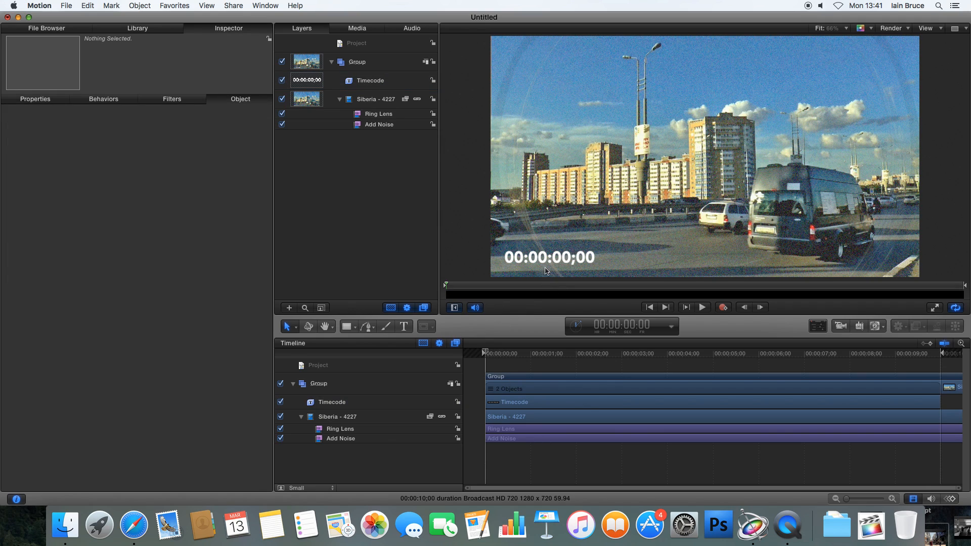
key("space")
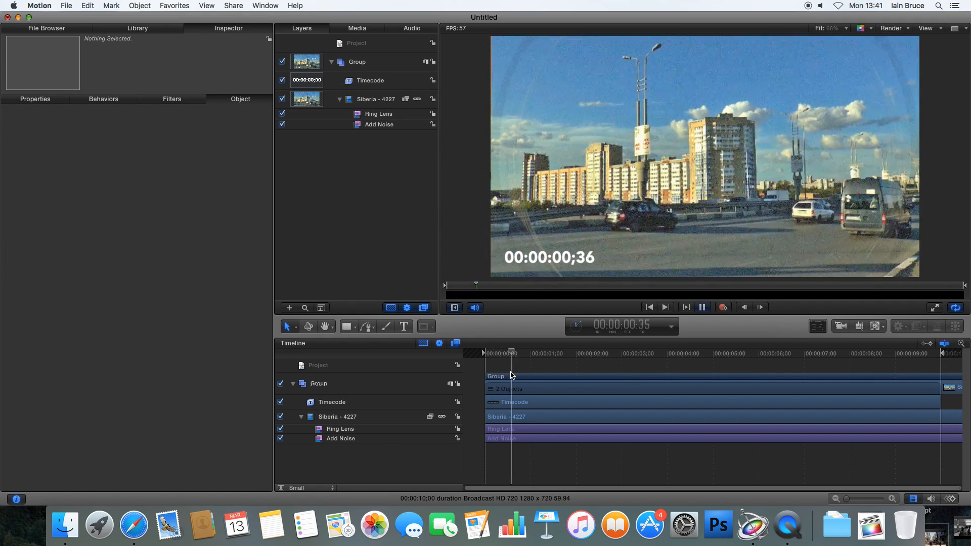
key("space")
left_click_drag(558, 353, 480, 353)
Lower the Timecode layer's overall blending opacity to about 27% and preview the clip.
left_click(379, 87)
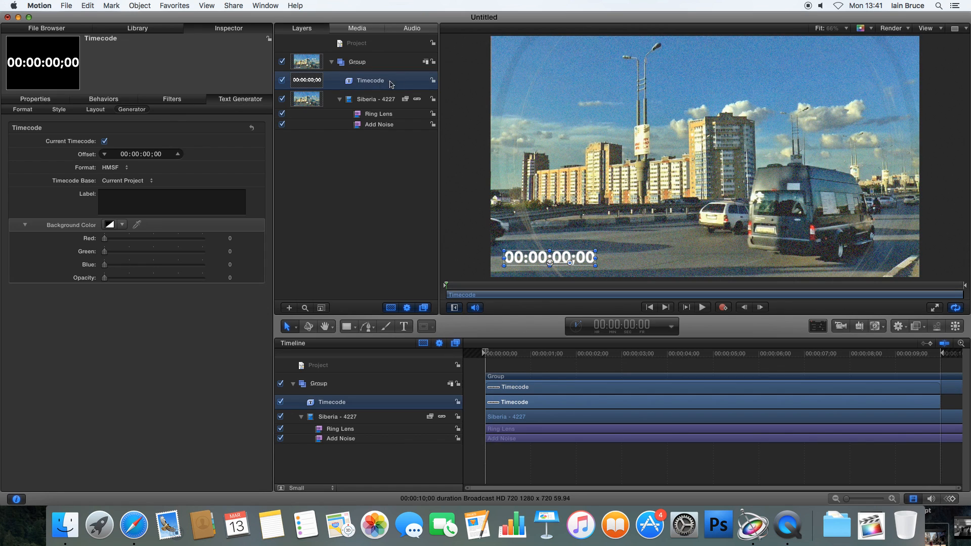
left_click(35, 99)
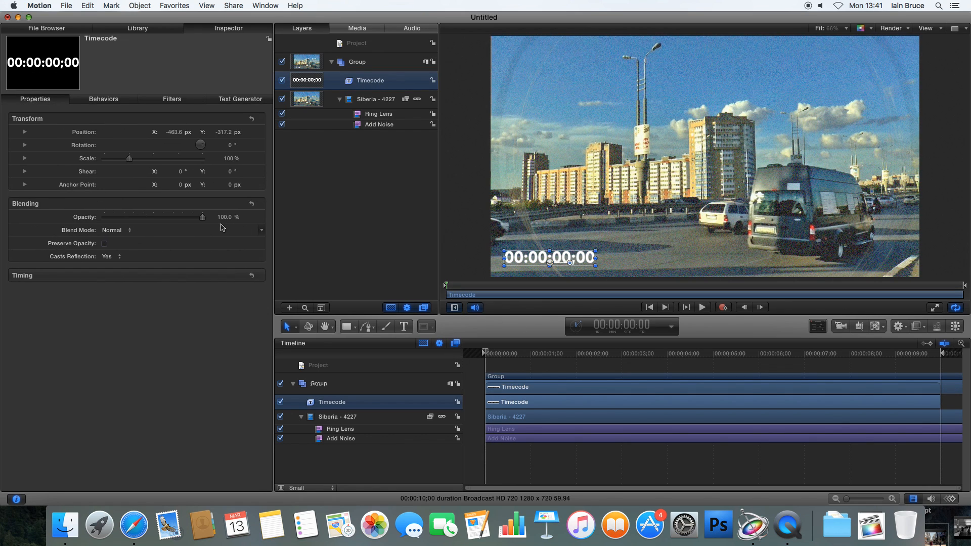
left_click_drag(202, 217, 130, 219)
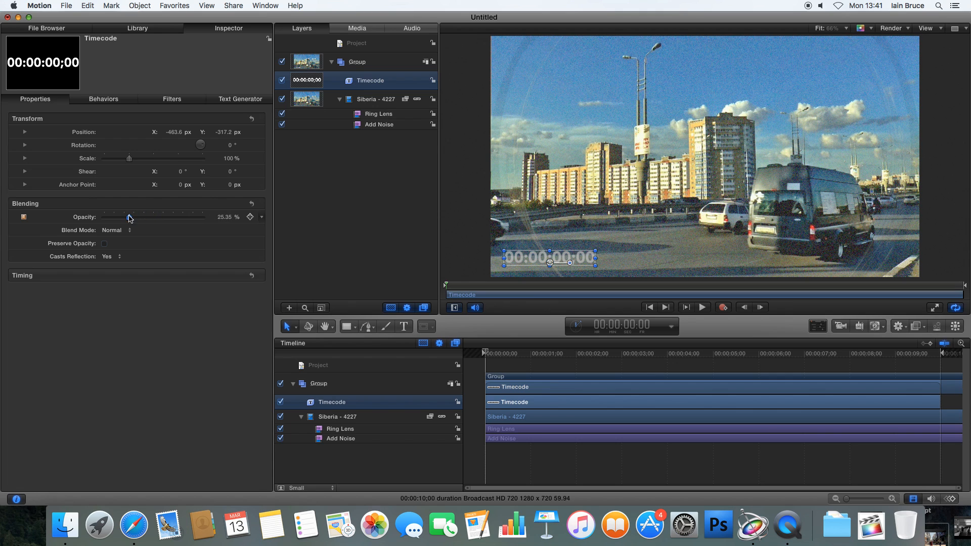
left_click(495, 456)
key("space")
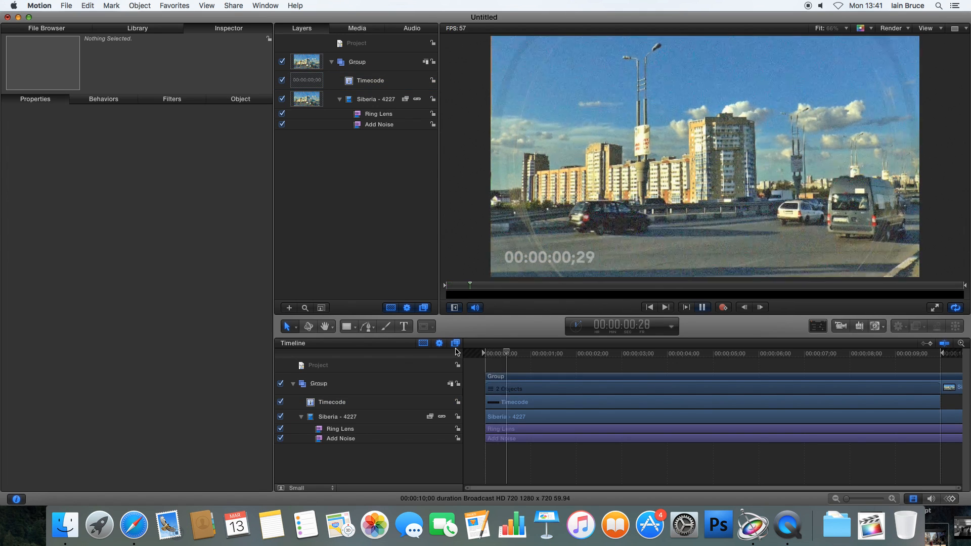
key("space")
Reposition the timecode just inside the lower-left corner of the outer safe zone, showing the Safe Zones overlay only while placing it.
left_click(927, 29)
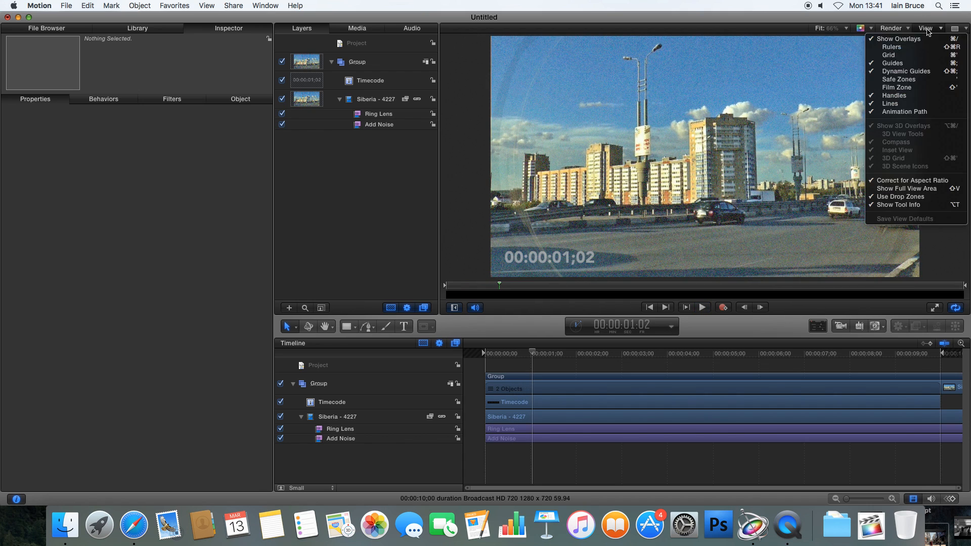
left_click(923, 83)
left_click(533, 260)
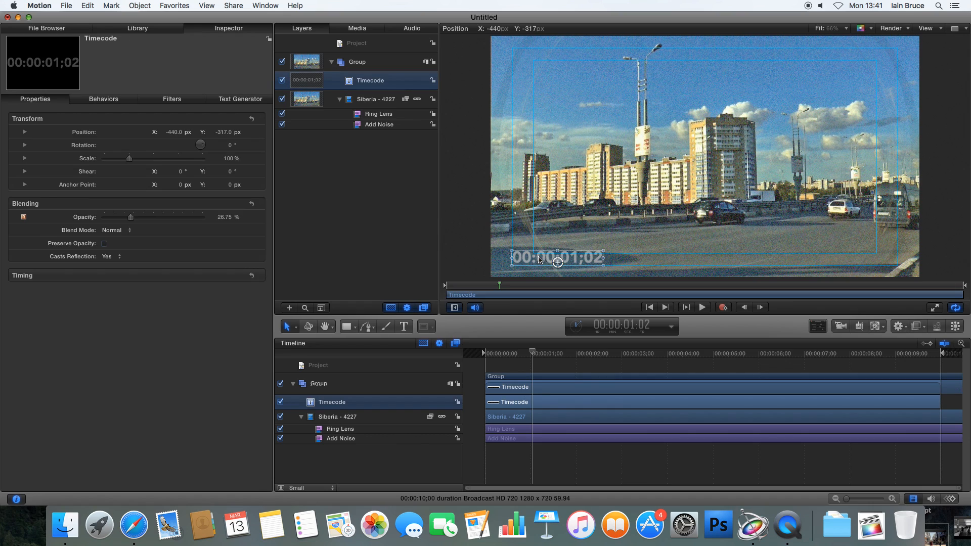
mouse_move(546, 259)
left_mouse_down()
mouse_move(565, 241)
mouse_move(543, 256)
left_mouse_up()
left_click(626, 471)
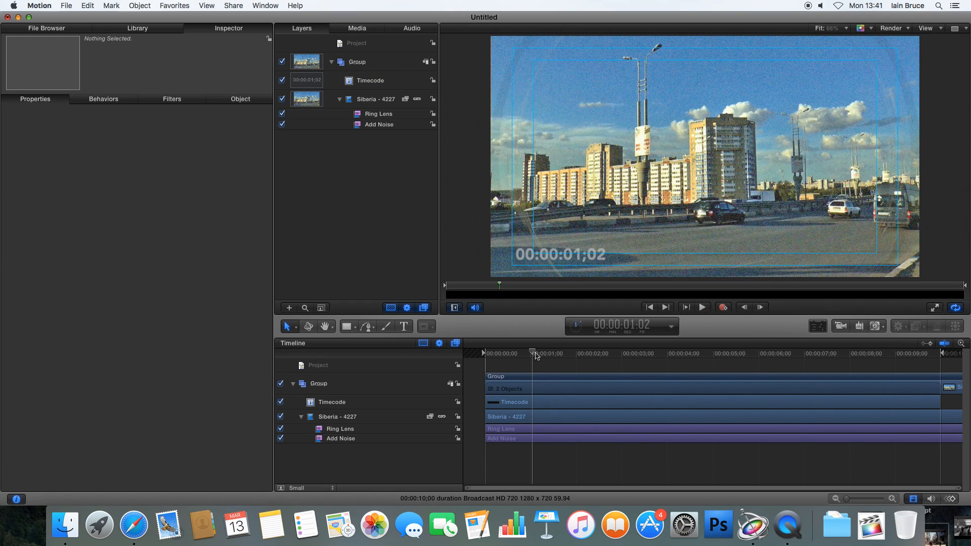
left_click(956, 29)
left_click(892, 78)
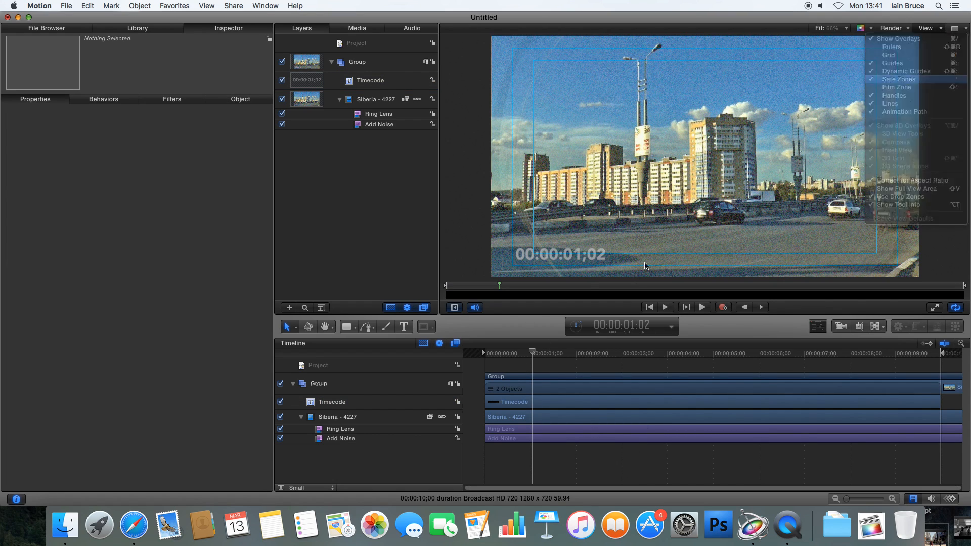
Add the Time Date text generator from the library directly above the timecode in the frame.
left_click(124, 28)
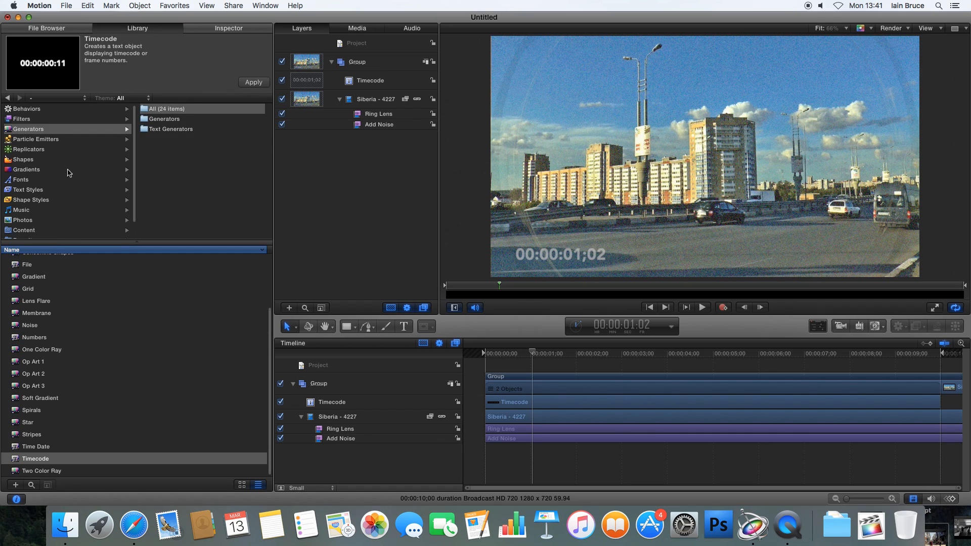
scroll(83, 401, "up", 3)
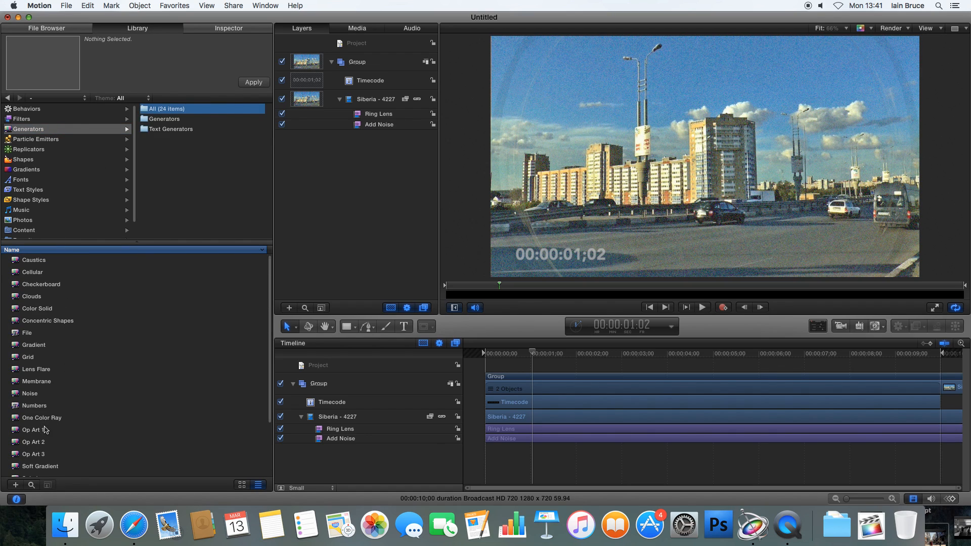
scroll(186, 417, "down", 3)
left_click(55, 451)
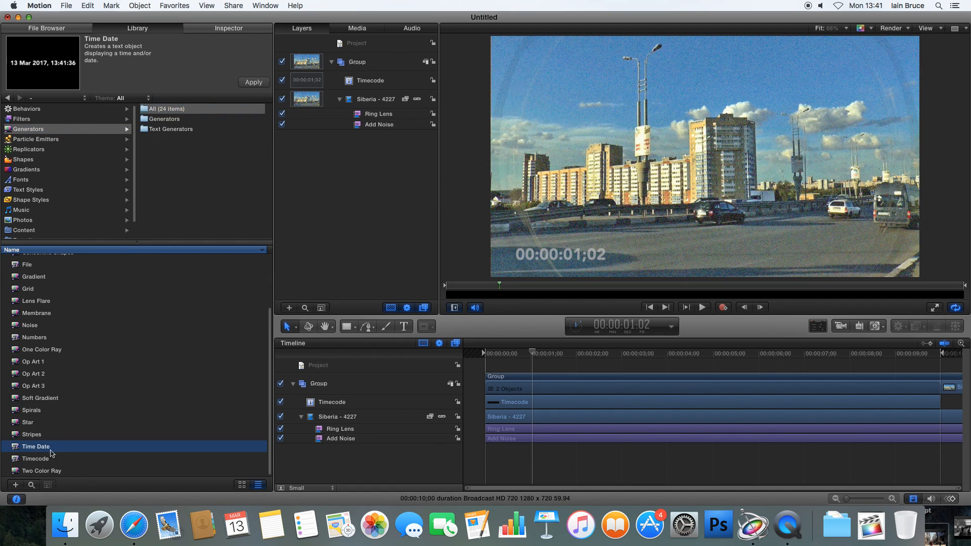
left_click_drag(38, 450, 585, 241)
Set the Time Date layer's blending opacity to 30%.
left_click(222, 28)
left_click(50, 100)
left_click_drag(202, 217, 133, 222)
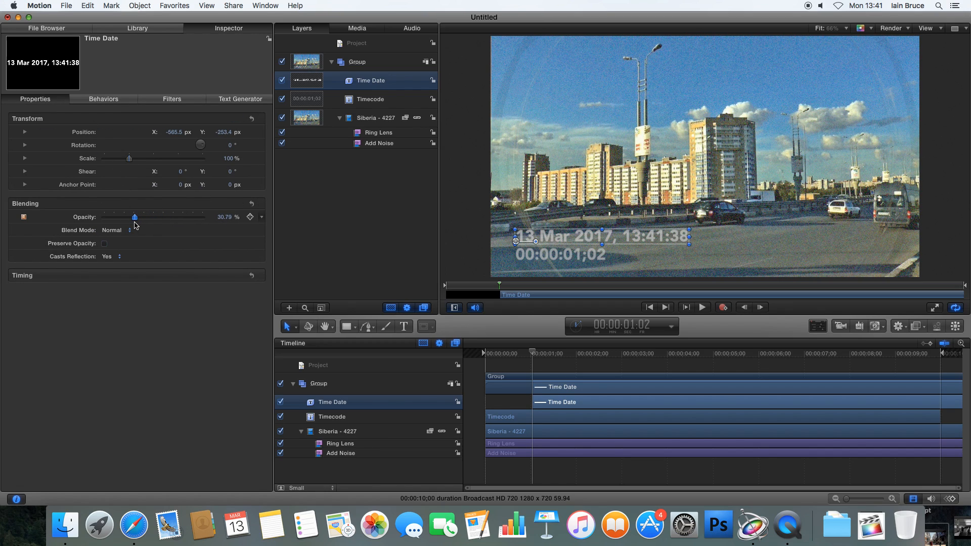
left_click(555, 479)
Shift the Time Date clip to the start of the timeline and preview it from the beginning.
left_click(553, 403)
left_click_drag(551, 403, 510, 403)
left_click_drag(526, 358, 455, 360)
key("space")
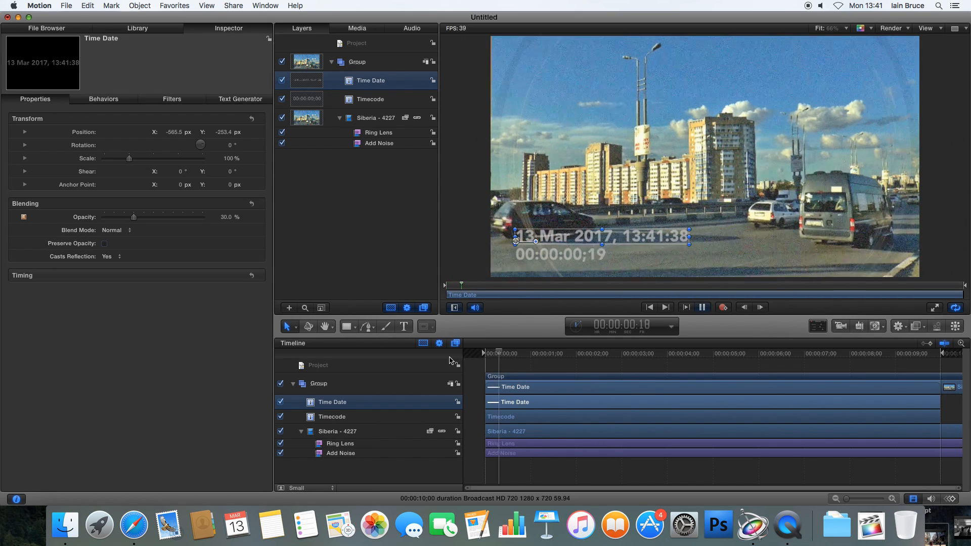
key("space")
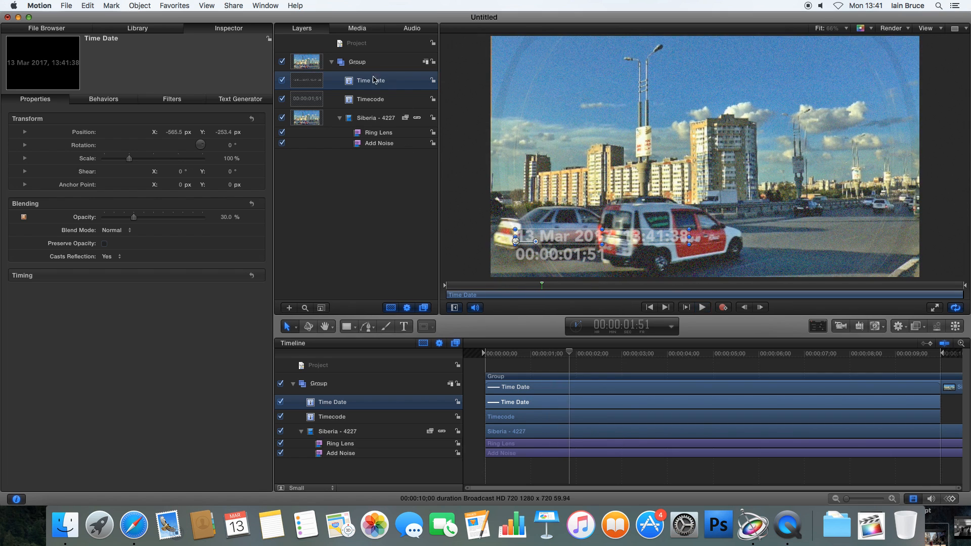
Nudge the Time Date and Timecode text together slightly and scale both to 69.51%.
left_click(371, 100)
left_click(371, 81, "shift")
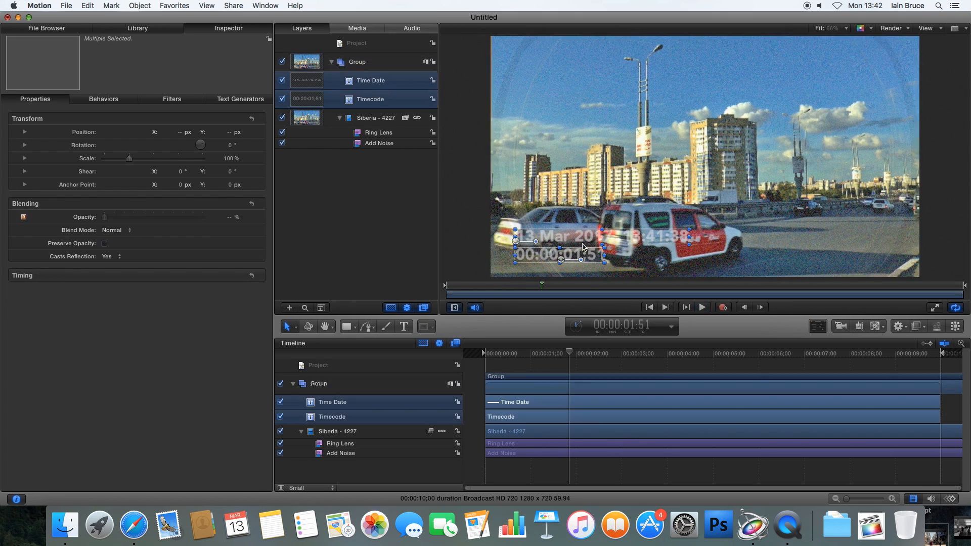
mouse_move(571, 240)
left_mouse_down()
mouse_move(752, 241)
mouse_move(573, 240)
left_mouse_up()
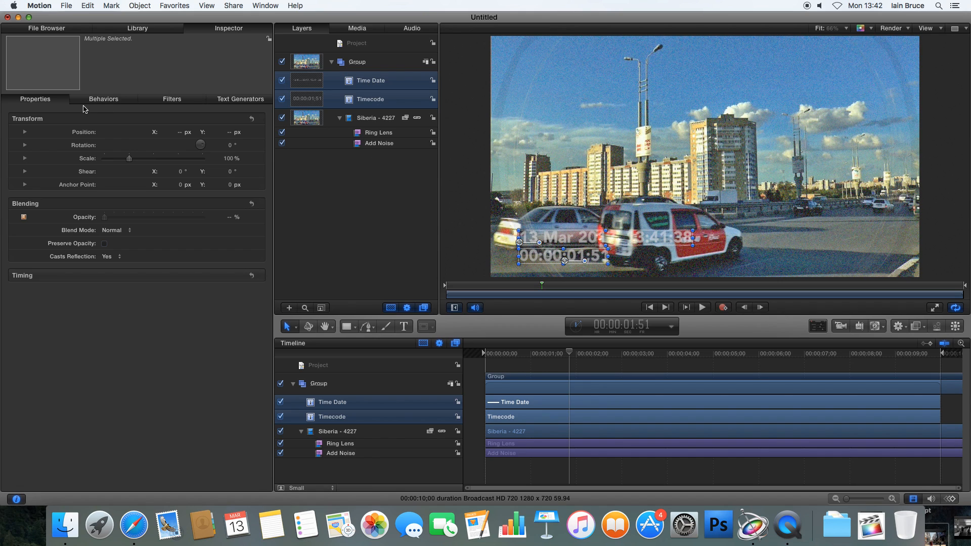
left_click_drag(129, 160, 121, 162)
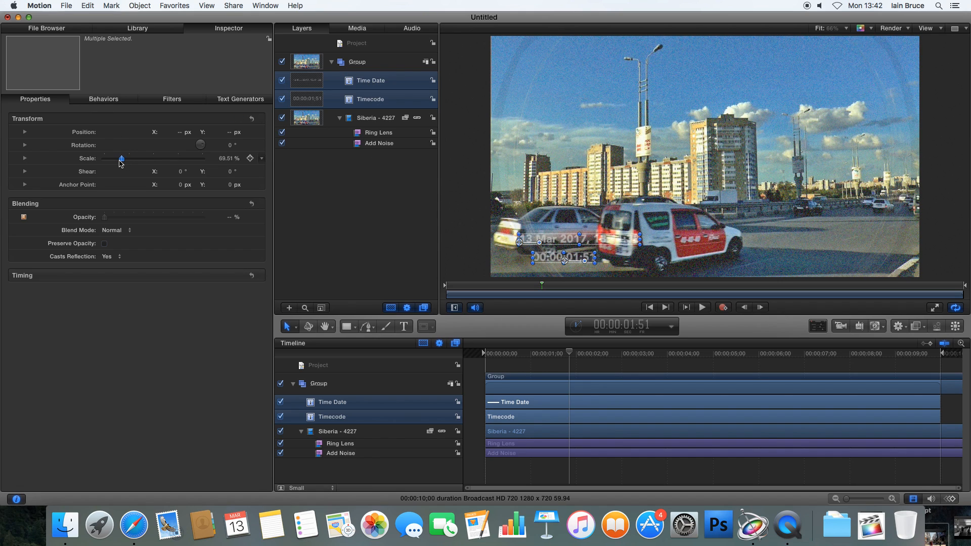
left_click(627, 274)
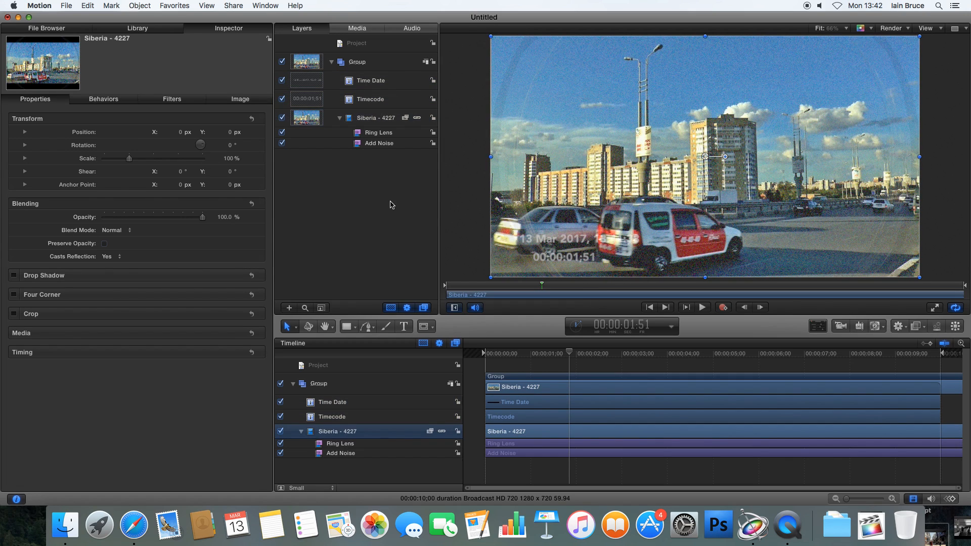
Move the timecode directly beneath the date text so their left edges line up, and select both layers.
left_click(377, 82)
left_click(382, 100)
mouse_move(584, 258)
left_mouse_down()
mouse_move(571, 252)
mouse_move(591, 246)
left_mouse_up()
left_click(382, 82, "shift")
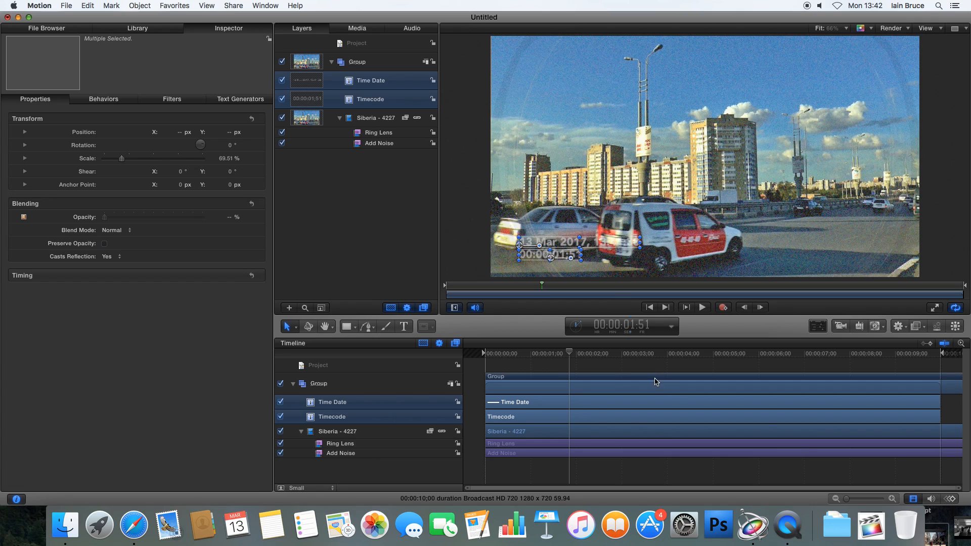
Deselect the text layers and preview the clip with the resized date and timecode from the start.
left_click(675, 472)
left_click_drag(569, 353, 484, 354)
key("space")
key("space")
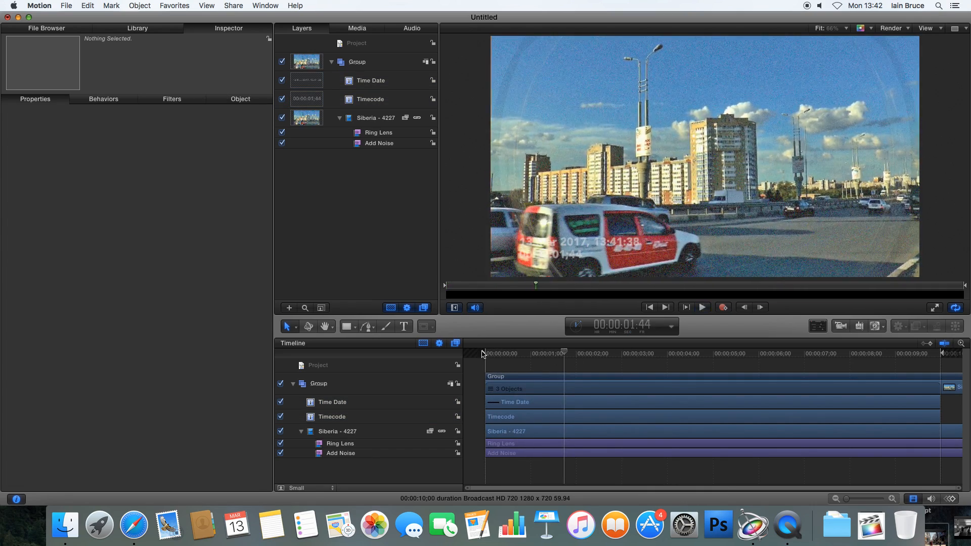
Open the Gauges collection in the library's Content category and look through its items.
left_click(167, 29)
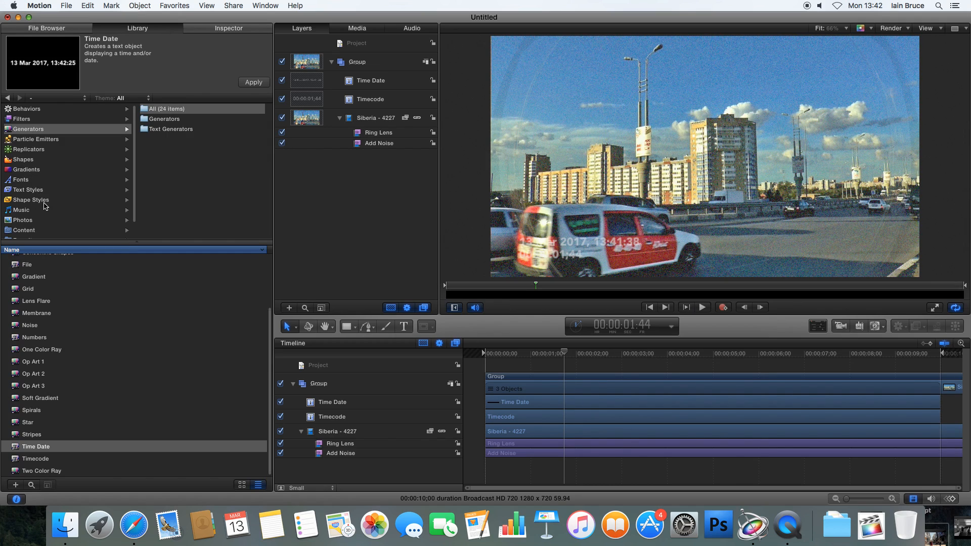
left_click(43, 230)
scroll(135, 194, "down", 2)
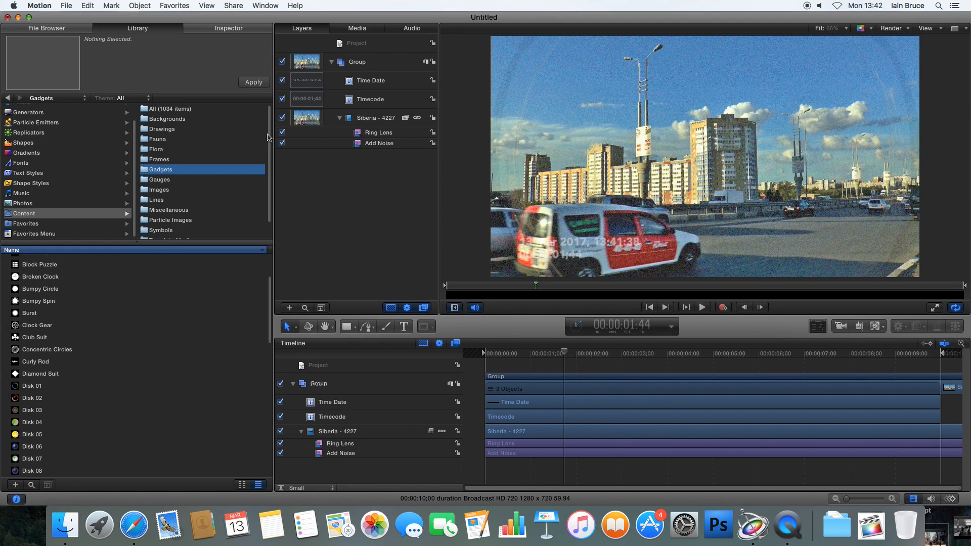
left_click(207, 180)
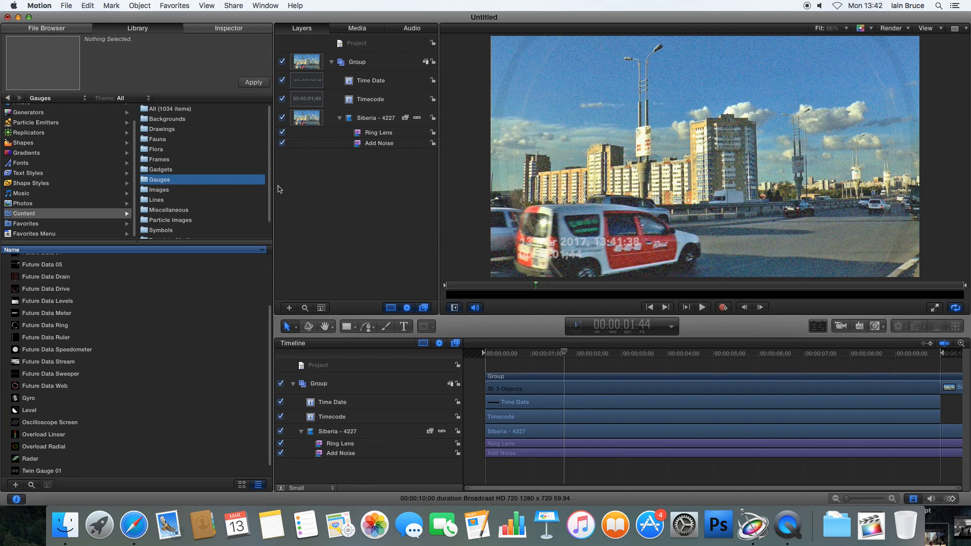
scroll(270, 436, "down", 1)
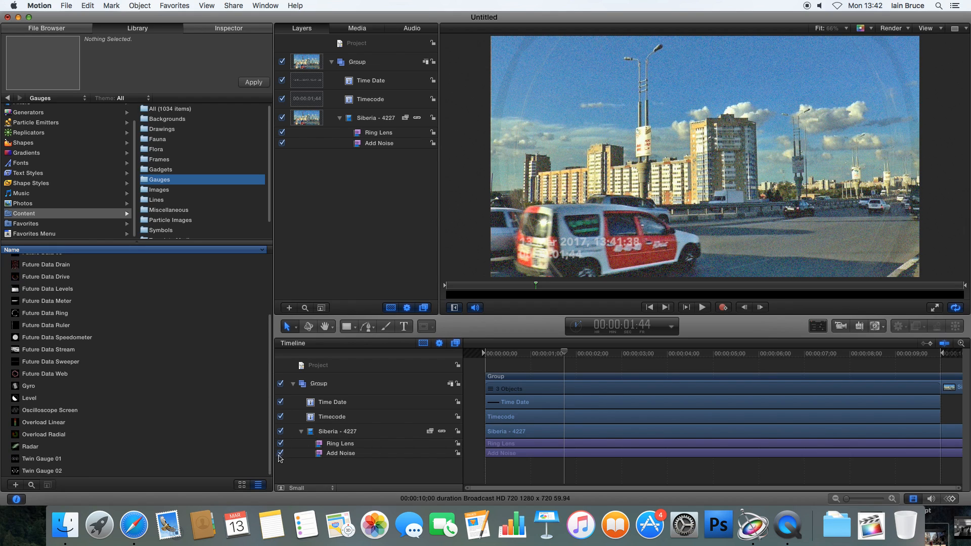
Preview the Future Data Speedometer and the numbered Future Data gauges to choose an overlay graphic.
left_click(56, 388)
left_click(91, 337)
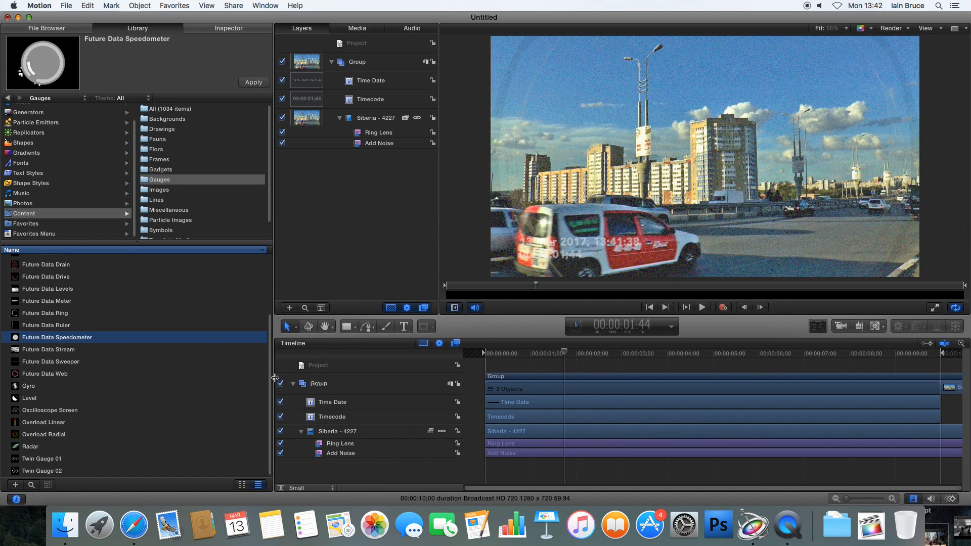
scroll(271, 381, "up", 3)
left_click(82, 334)
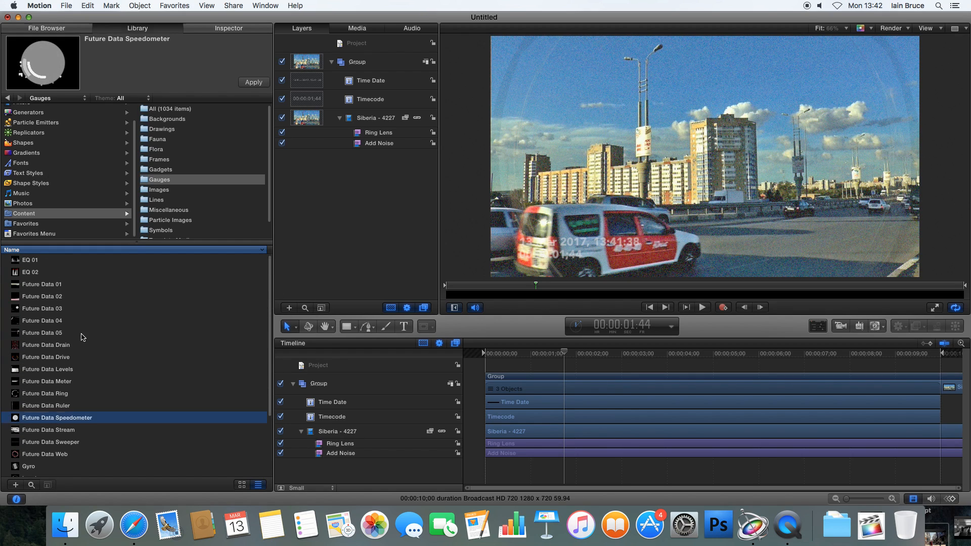
left_click(80, 309)
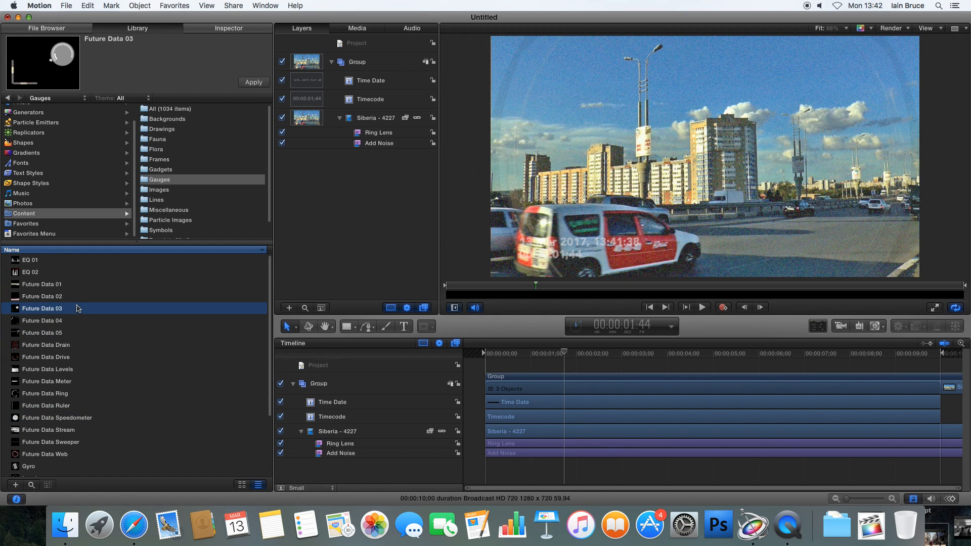
left_click(64, 296)
left_click(64, 284)
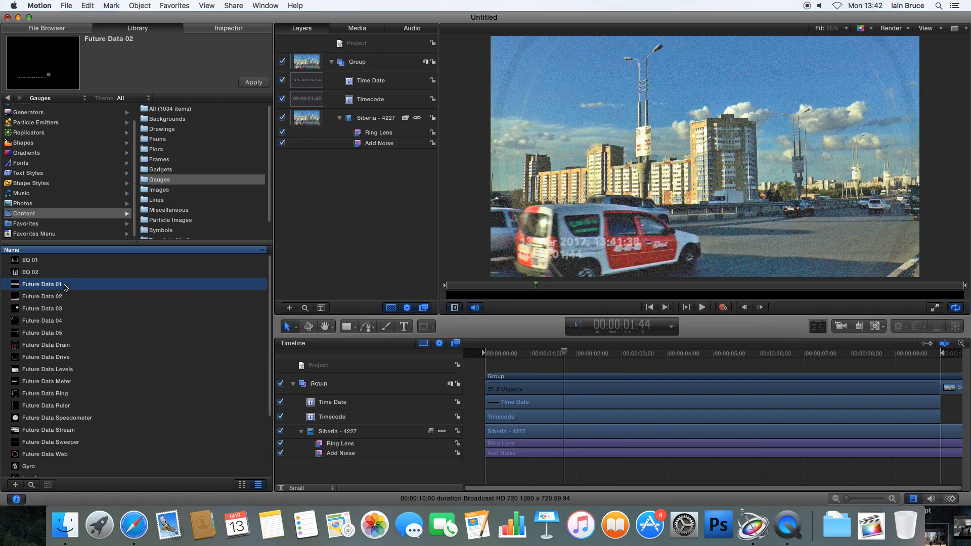
left_click(64, 309)
Add the Future Data 04 gauge to the group and position it over the upper part of the footage.
left_click(64, 321)
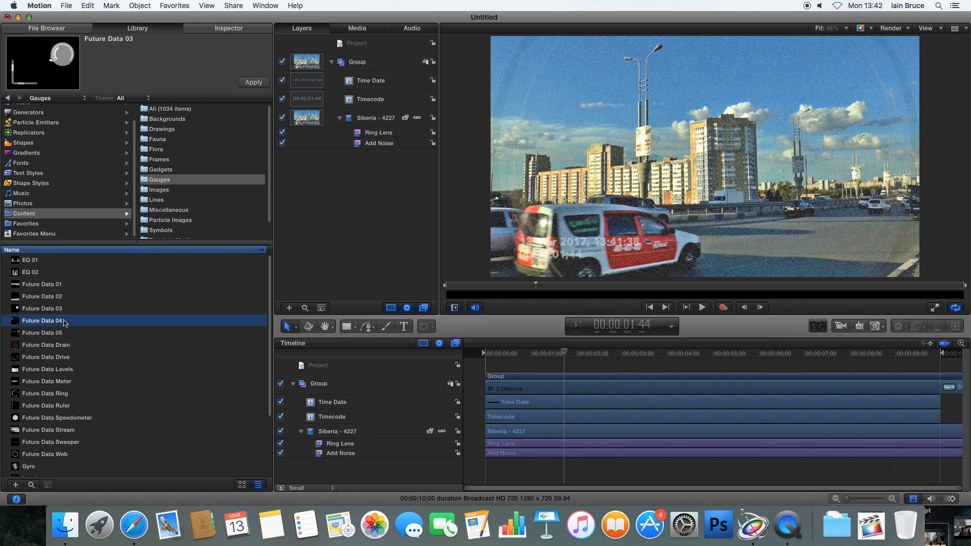
left_click_drag(36, 324, 875, 57)
left_click_drag(802, 90, 681, 185)
Preview the Future Data gauges from Drain through Ruler for another suitable overlay.
left_click(53, 344)
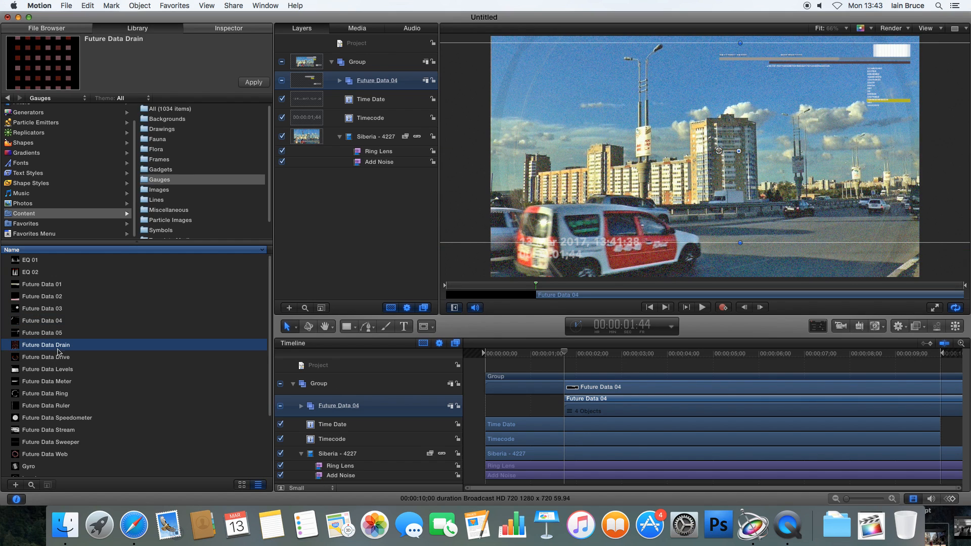
left_click(61, 357)
left_click(63, 370)
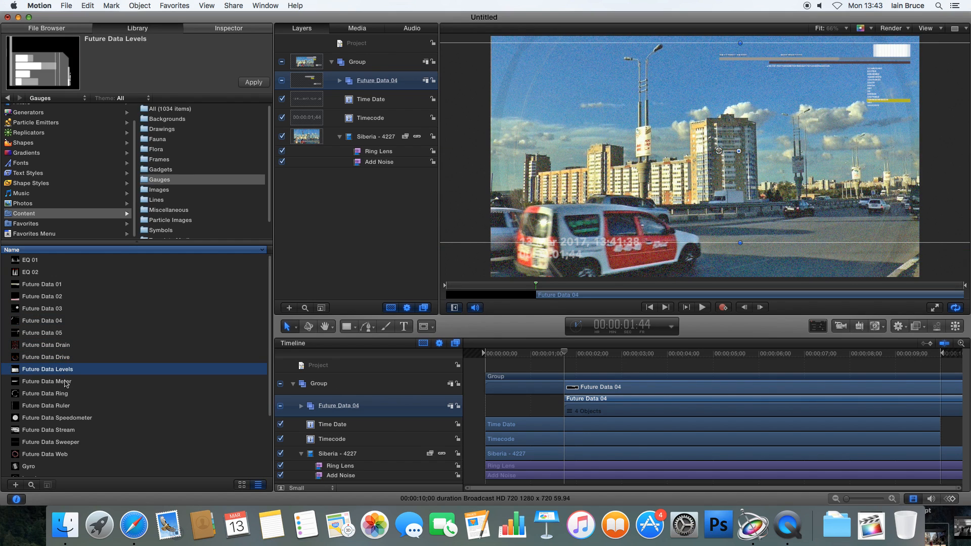
left_click(64, 381)
left_click(61, 396)
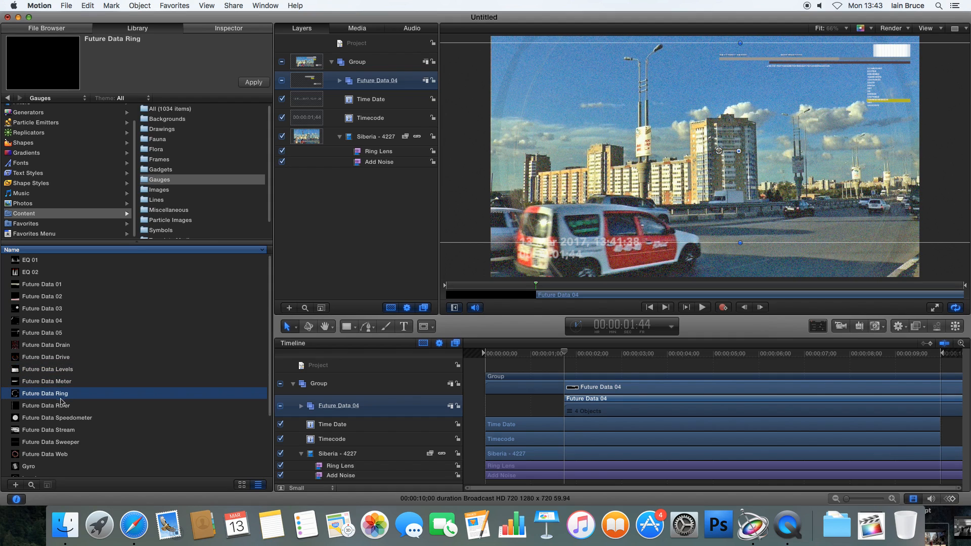
left_click(61, 409)
left_click(58, 397)
scroll(61, 428, "down", 5)
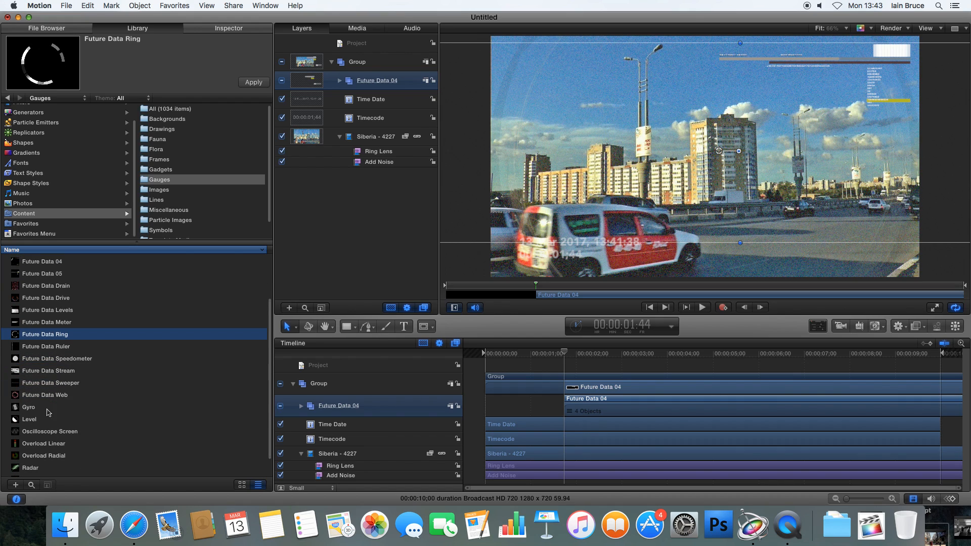
Preview the Gyro and Level gauges and add both over the footage.
left_click(27, 412)
left_click(44, 424)
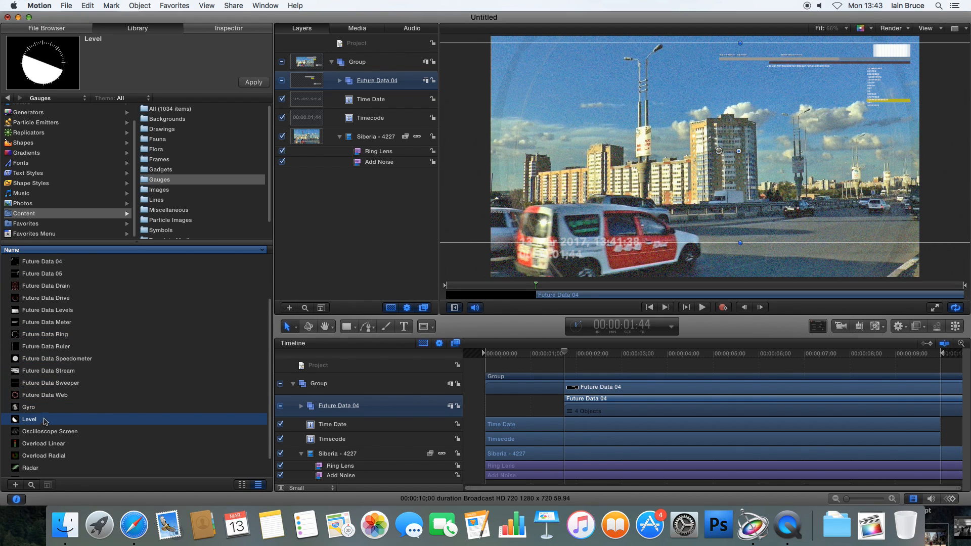
left_click(41, 412)
left_click_drag(34, 412, 847, 192)
left_click_drag(39, 423, 670, 180)
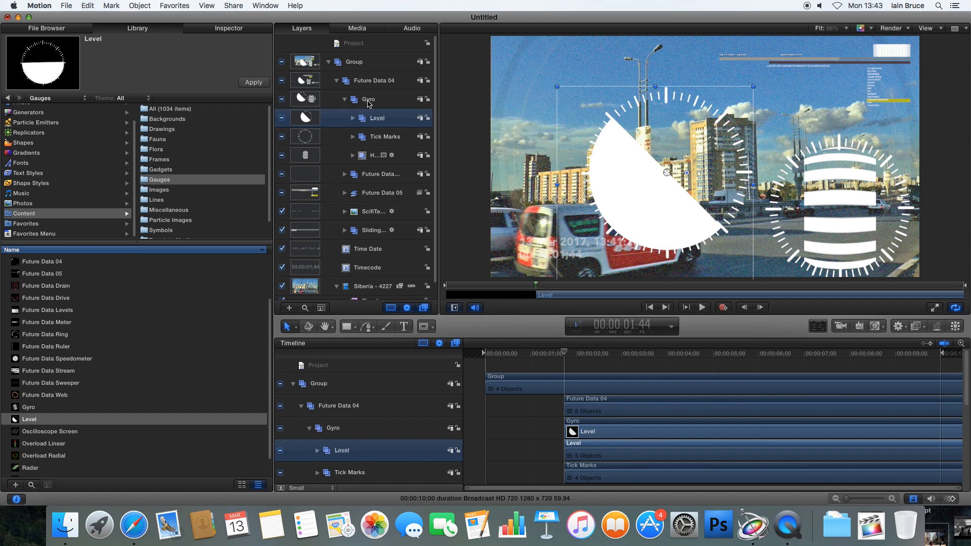
Scale down the Gyro group with its contents and move Level out of it, placing the two gauges side by side.
left_click(368, 101)
left_click_drag(919, 91, 863, 204)
left_click_drag(369, 118, 380, 99)
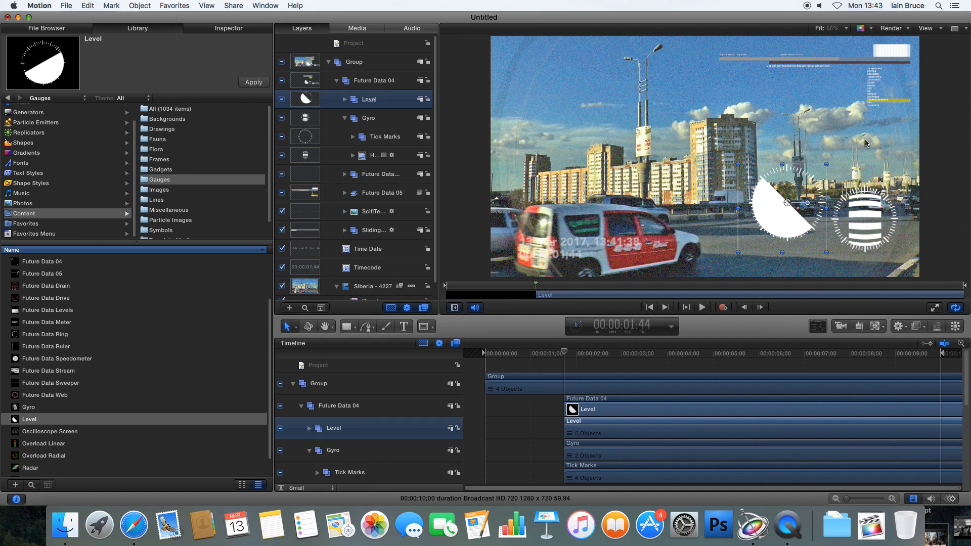
left_click_drag(810, 185, 800, 204)
Collapse the Gyro group, select the Level and Gyro groups together, and scale both down to roughly half size.
left_click(870, 209)
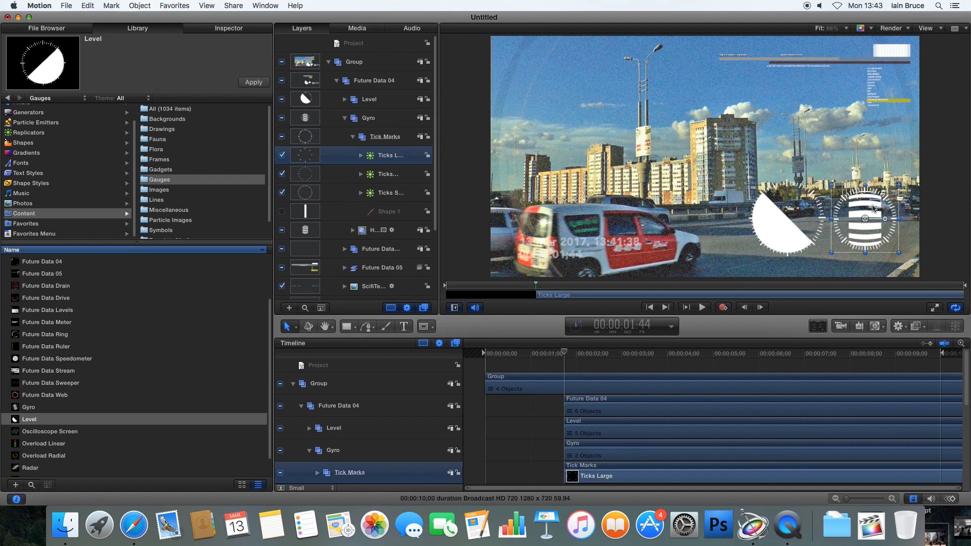
left_click(387, 137)
left_click(352, 137)
left_click(345, 120)
left_click(381, 101)
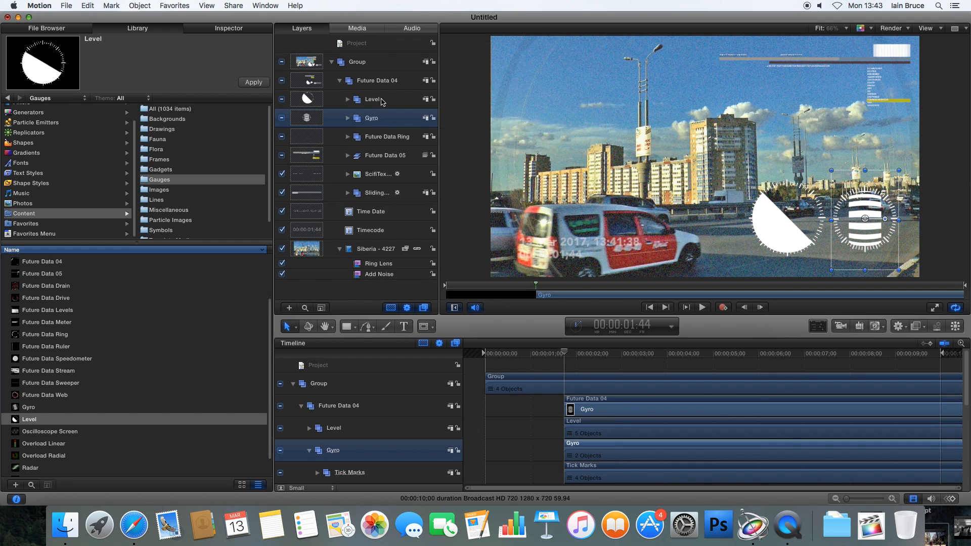
left_click(383, 119, "shift")
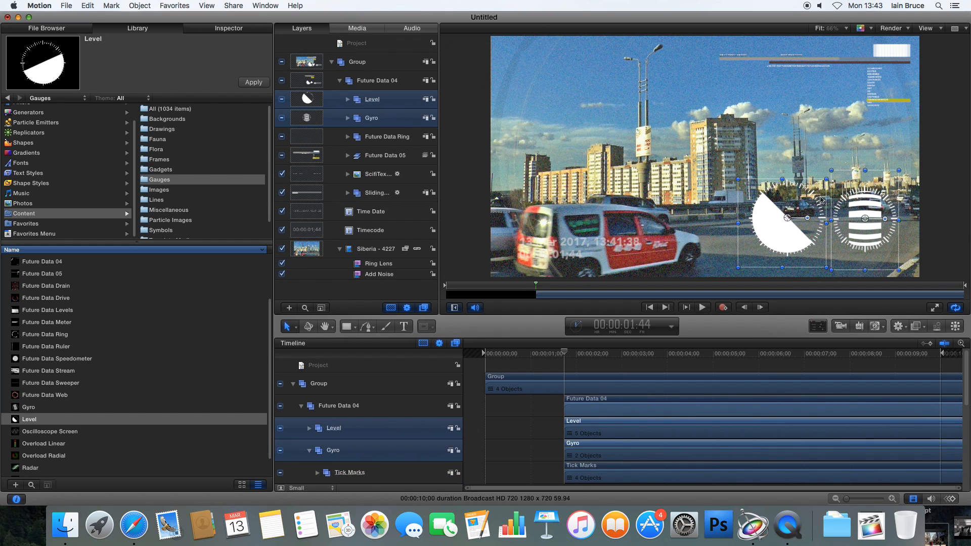
left_click(372, 136)
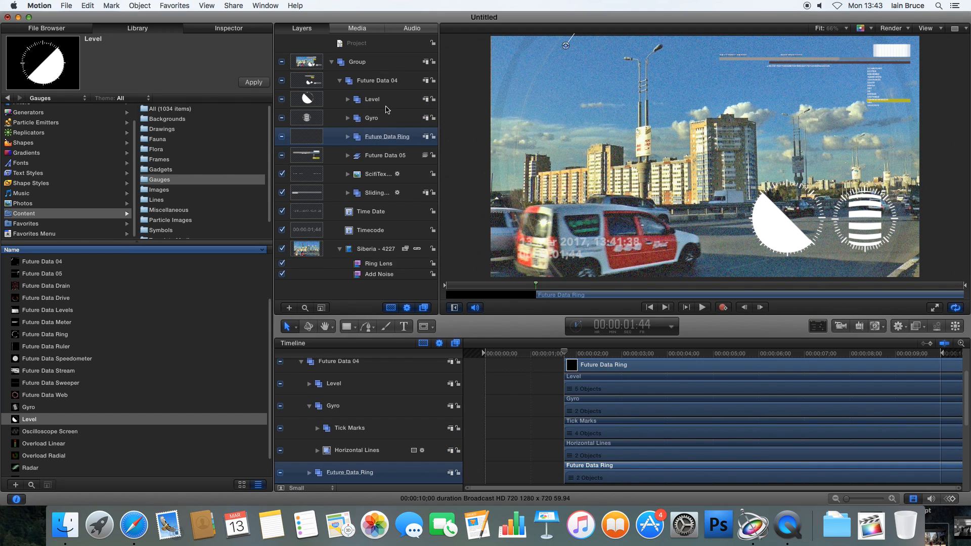
left_click(387, 106)
left_click(384, 117, "shift")
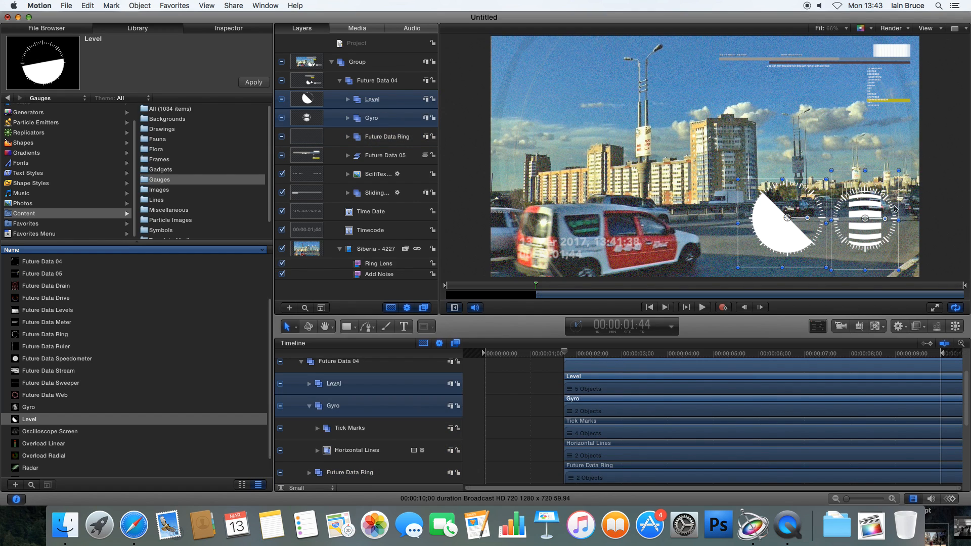
left_click_drag(901, 170, 858, 216)
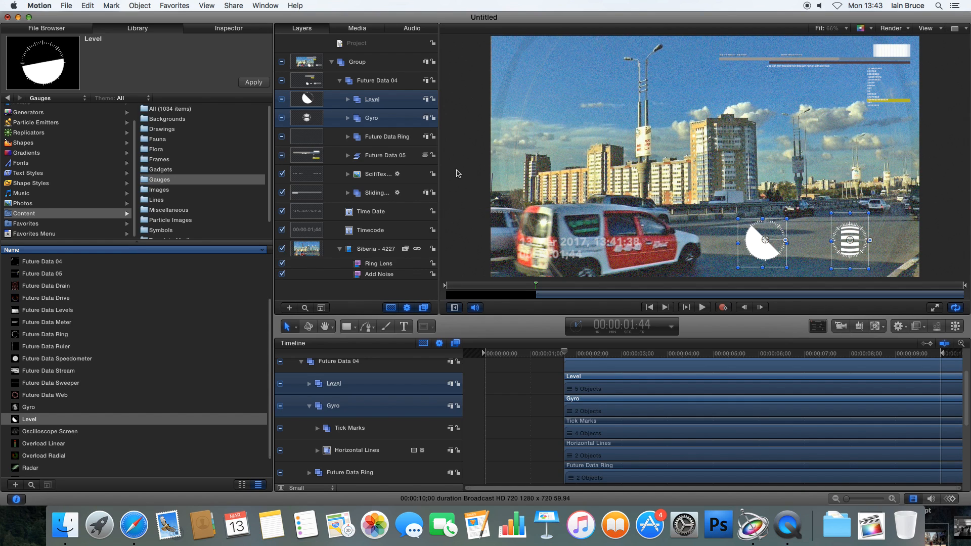
Move both gauges toward the picture's lower-right corner and place Level next to Gyro at about X 330.5, Y -267.2 px.
left_click_drag(854, 253, 887, 244)
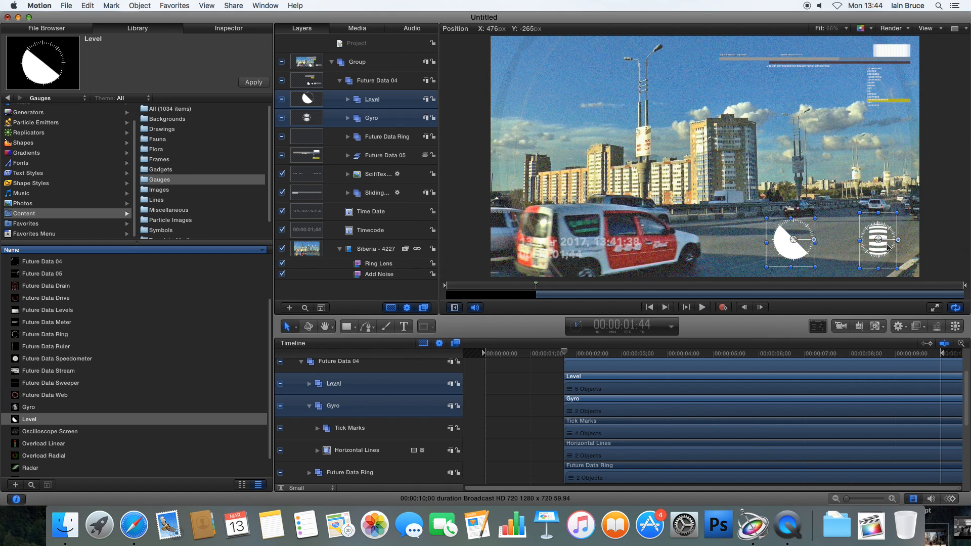
left_click(809, 249)
left_click(804, 251)
left_click_drag(815, 251, 849, 252)
left_click(793, 249)
left_click(865, 250)
left_click(793, 250)
left_click_drag(802, 251, 828, 256)
Make the Gyro and Level groups semi-transparent, with Level's opacity at 24.17%, and deselect them.
left_click(376, 106)
left_click(870, 241)
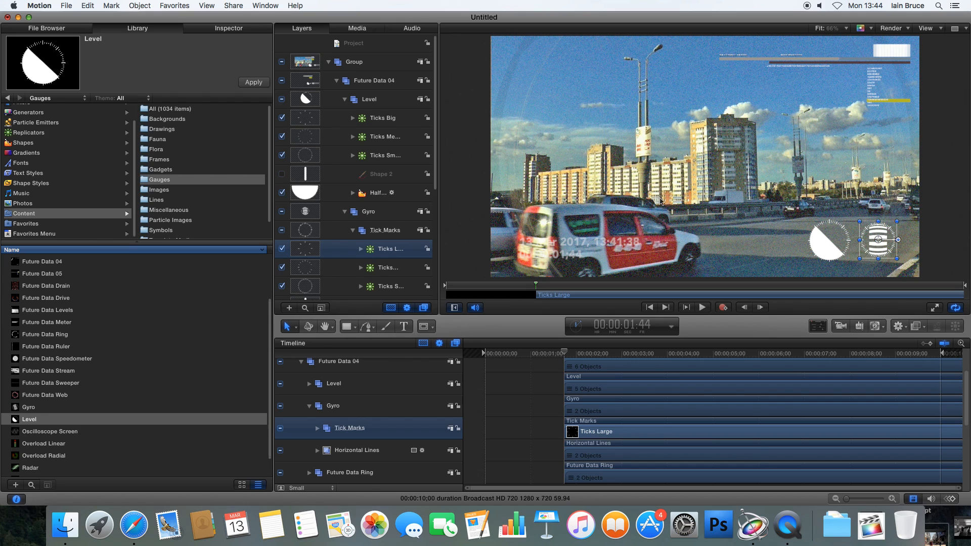
left_click(228, 28)
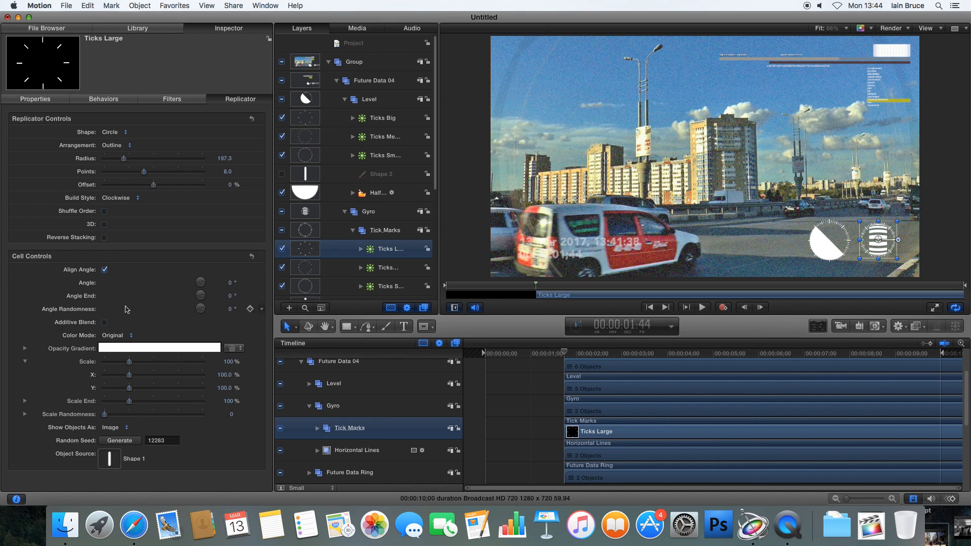
left_click(45, 100)
left_click_drag(207, 217, 346, 161)
left_click(396, 211)
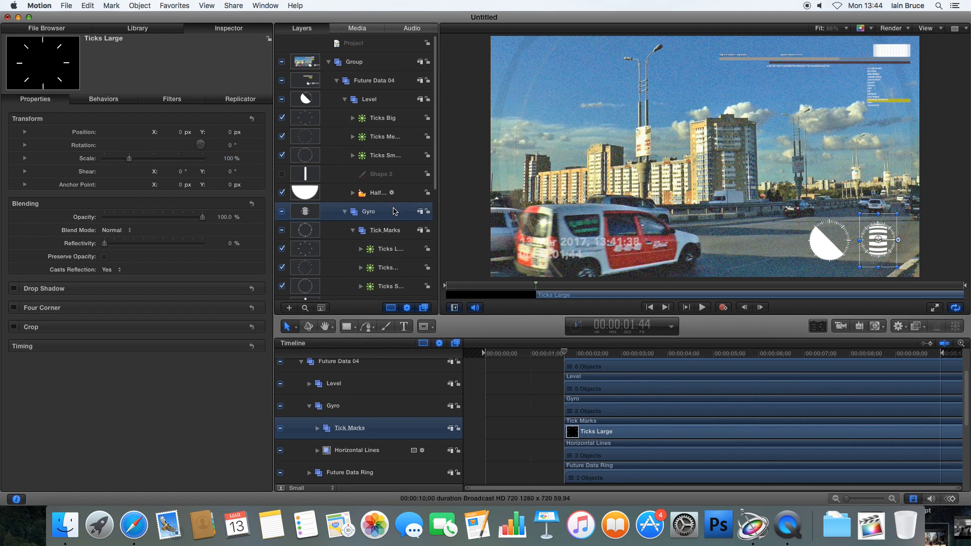
left_click_drag(203, 223, 128, 218)
left_click(368, 103)
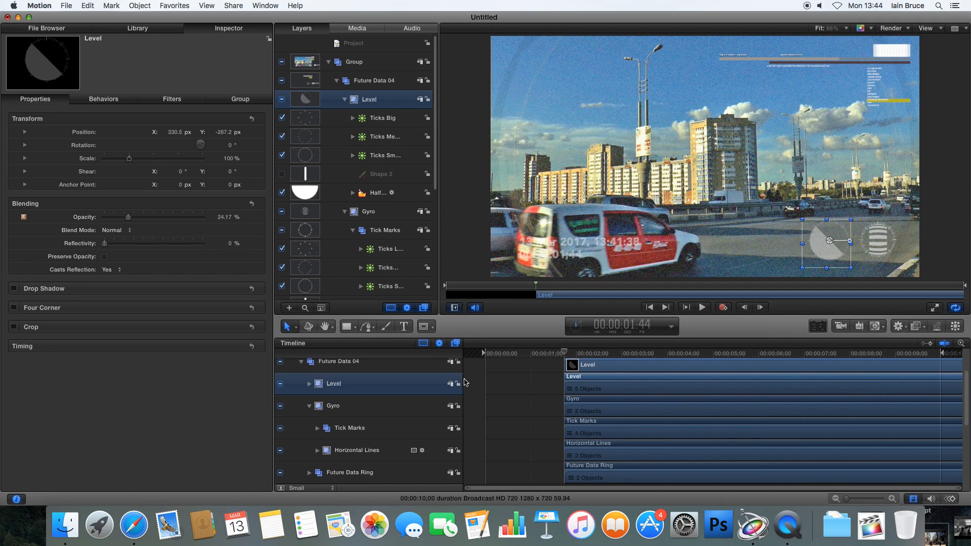
left_click(513, 407)
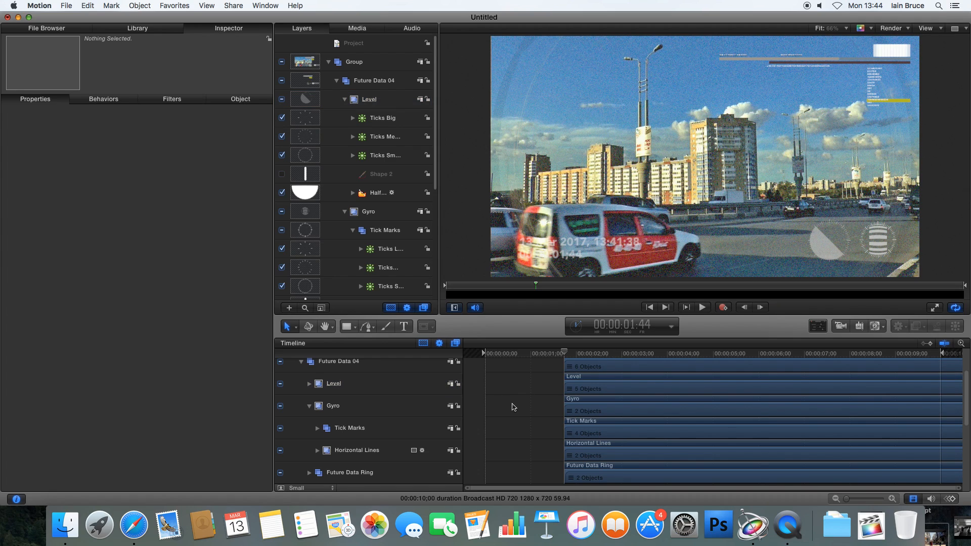
Collapse Gyro in the timeline and shift the whole Future Data 04 group to start at 00:00:00:00.
left_click(310, 406)
left_click(349, 368)
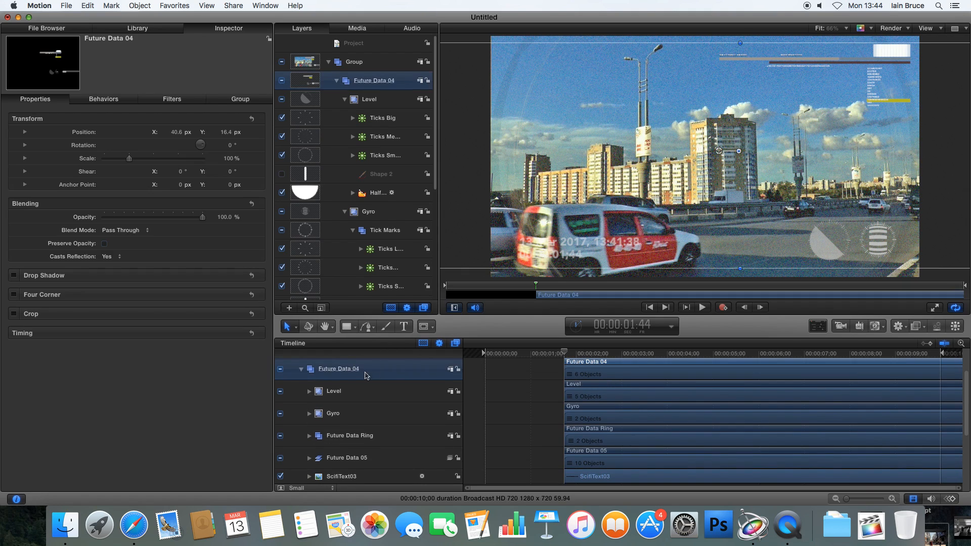
scroll(589, 398, "up", 3)
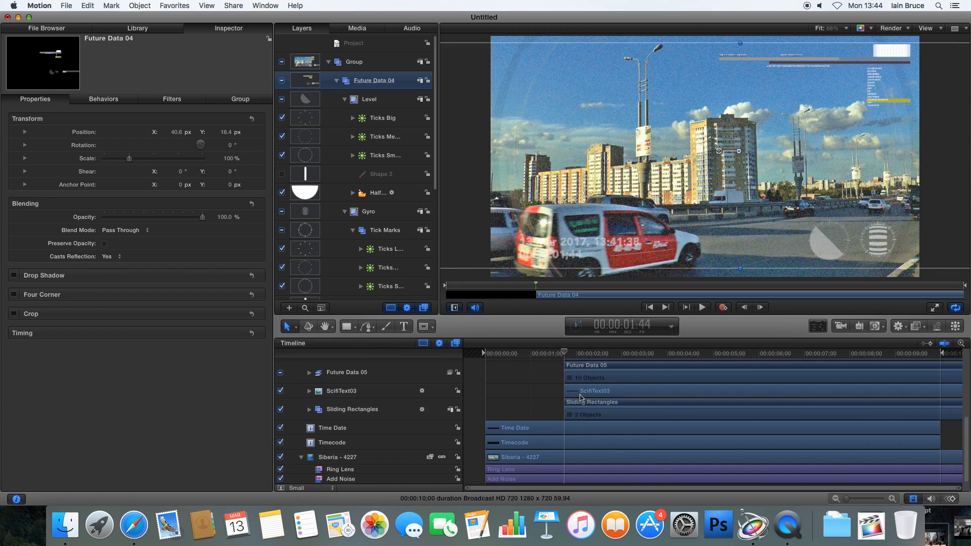
scroll(570, 409, "down", 5)
scroll(570, 409, "up", 5)
left_click_drag(595, 394, 515, 394)
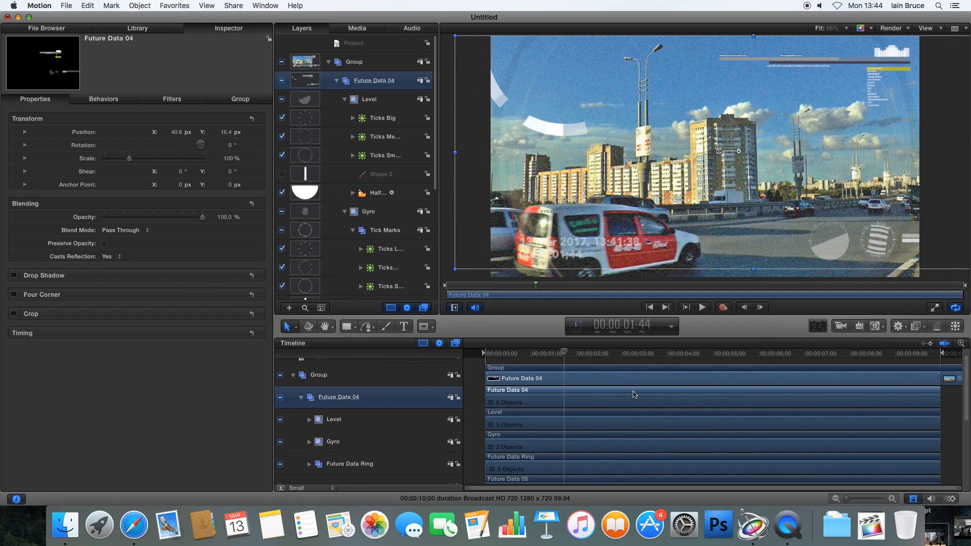
Deselect everything and preview the composite with the gauges from the start of the timeline.
scroll(636, 393, "down", 5)
left_click_drag(499, 353, 462, 356)
left_click(952, 411)
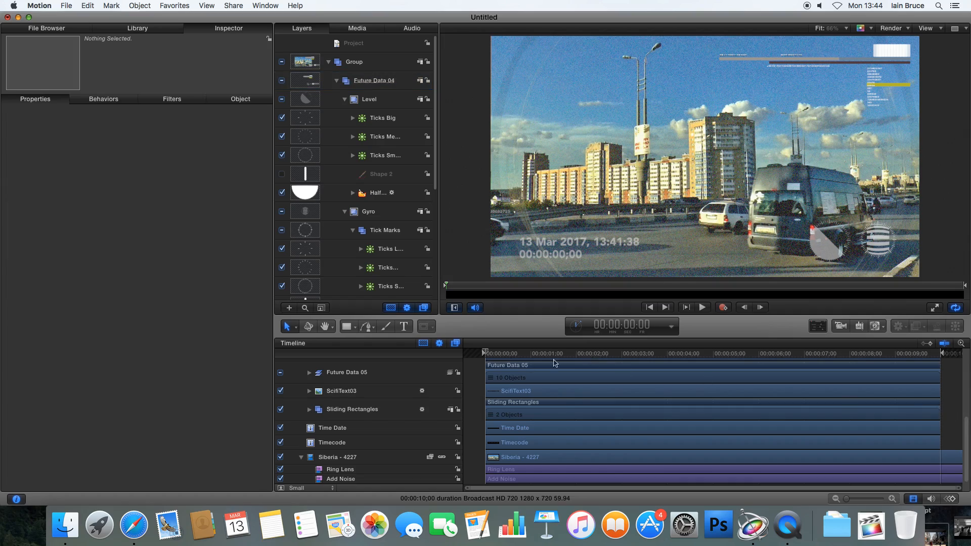
key("space")
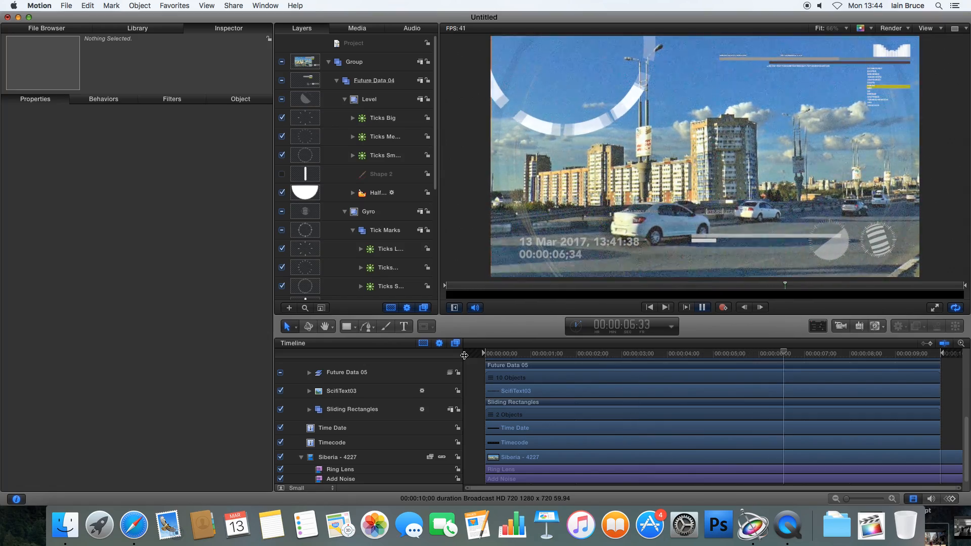
key("space")
Delete the Future Data Ring group, the large segmented ring over the picture's upper-left part.
left_click(575, 132)
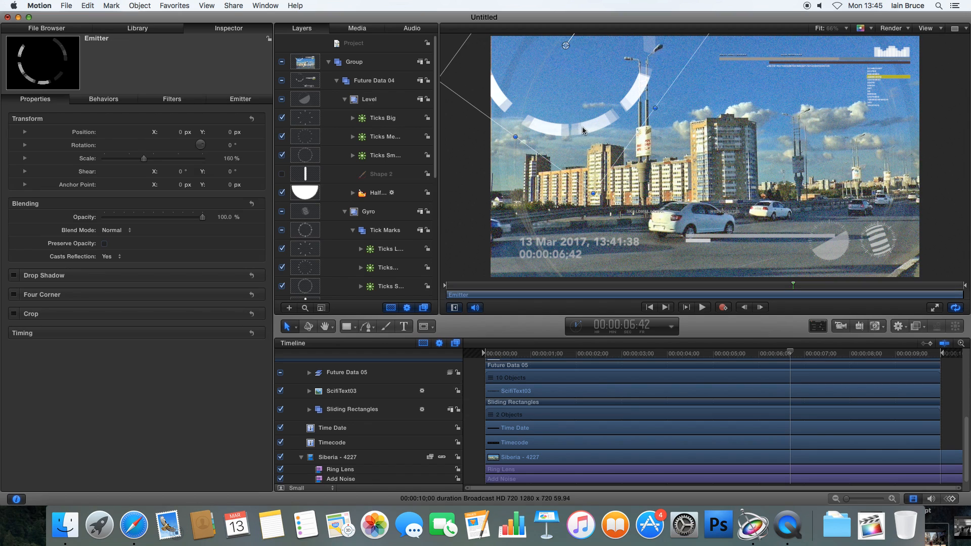
left_click_drag(435, 95, 432, 196)
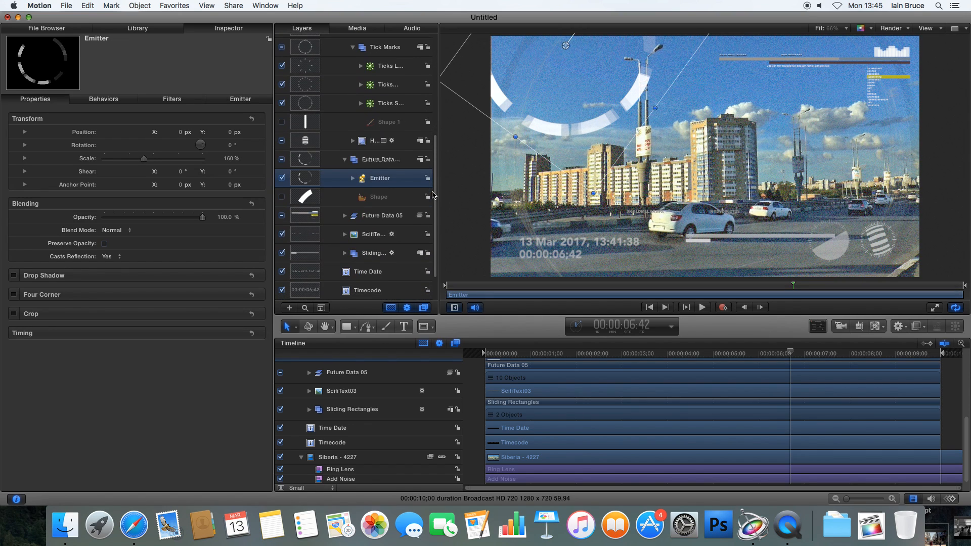
left_click(344, 159)
left_click(370, 158)
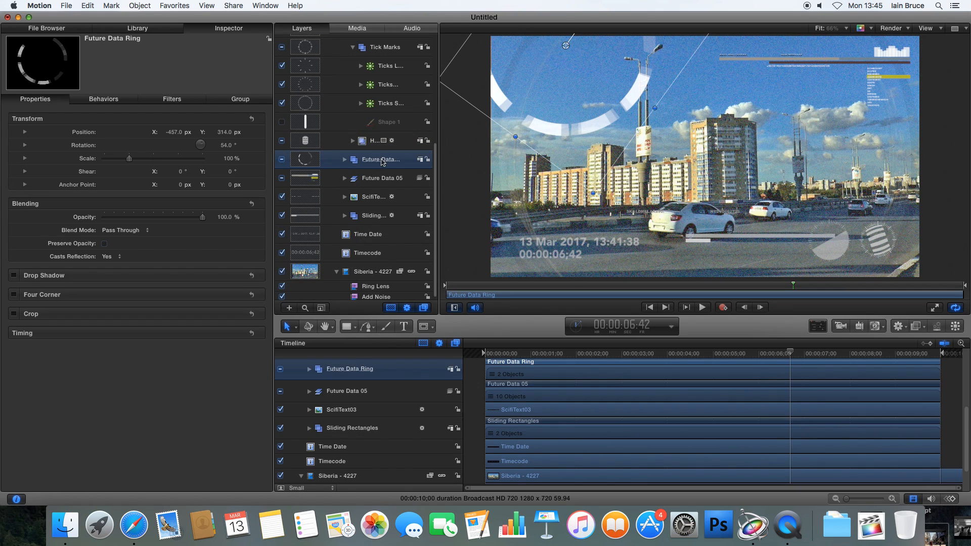
right_click(382, 160)
left_click(403, 200)
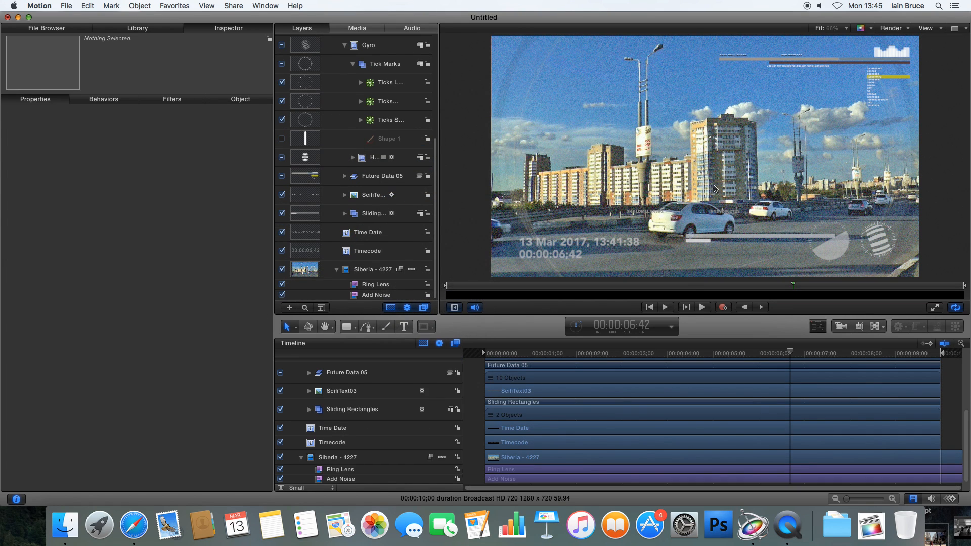
Set the Future Data 05 group's opacity to 22.79% and preview the composite from the start of the timeline.
left_click_drag(790, 355, 475, 338)
left_click(389, 180)
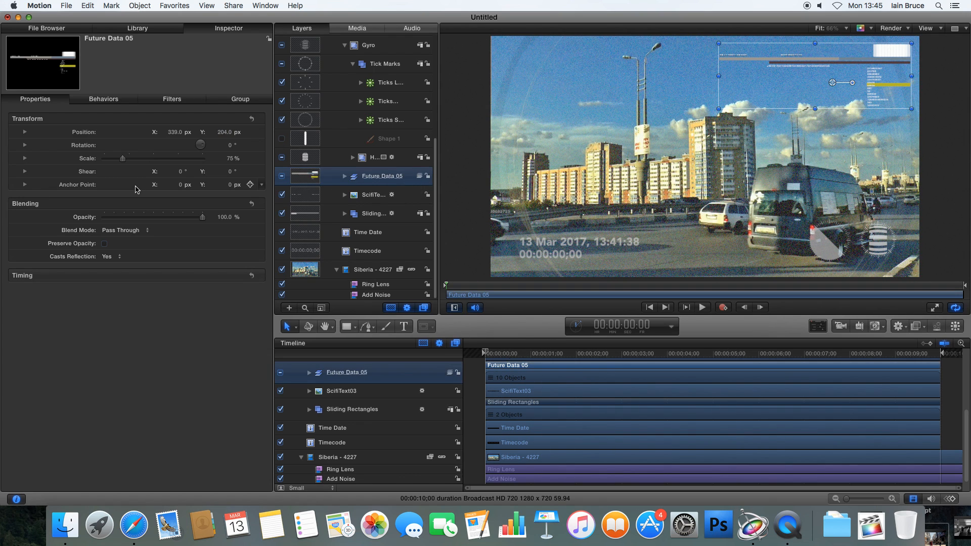
left_click_drag(202, 219, 130, 219)
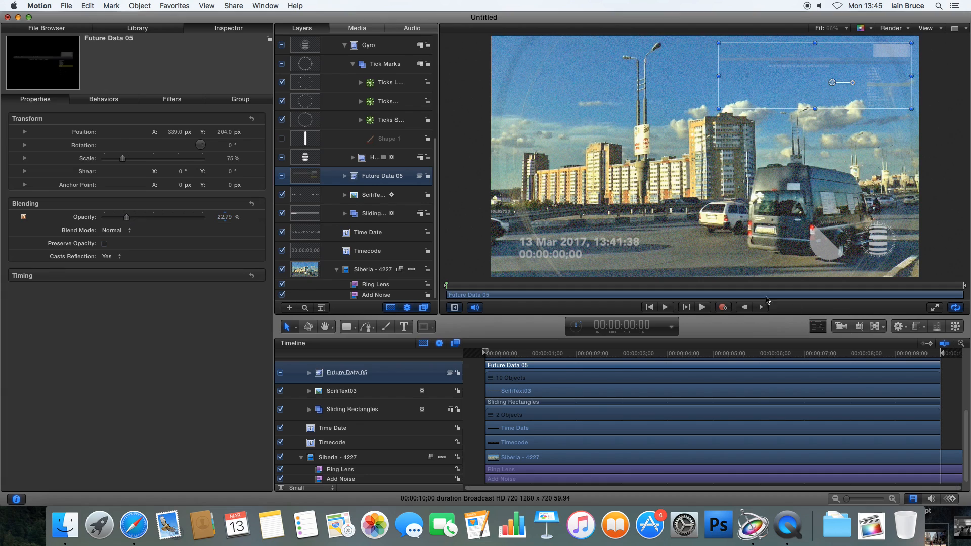
left_click(953, 394)
key("space")
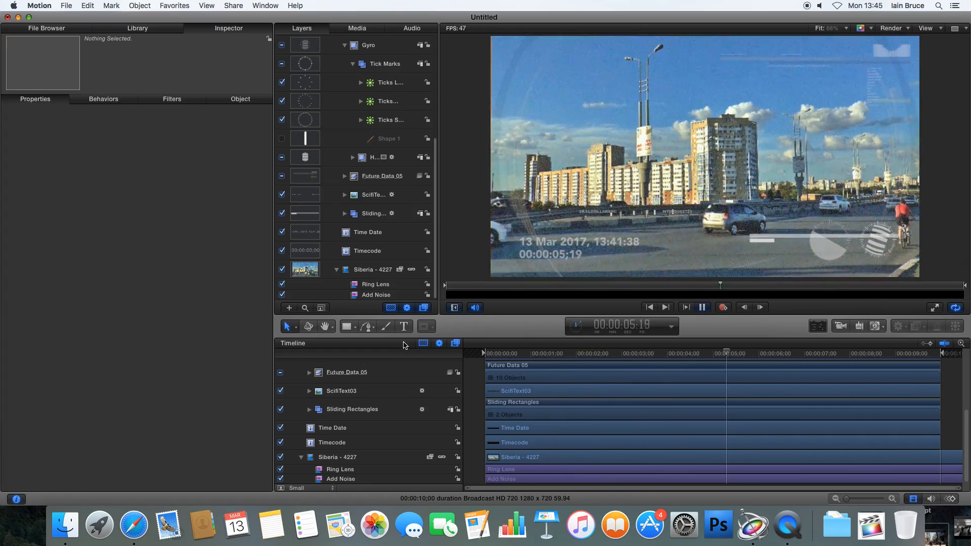
key("space")
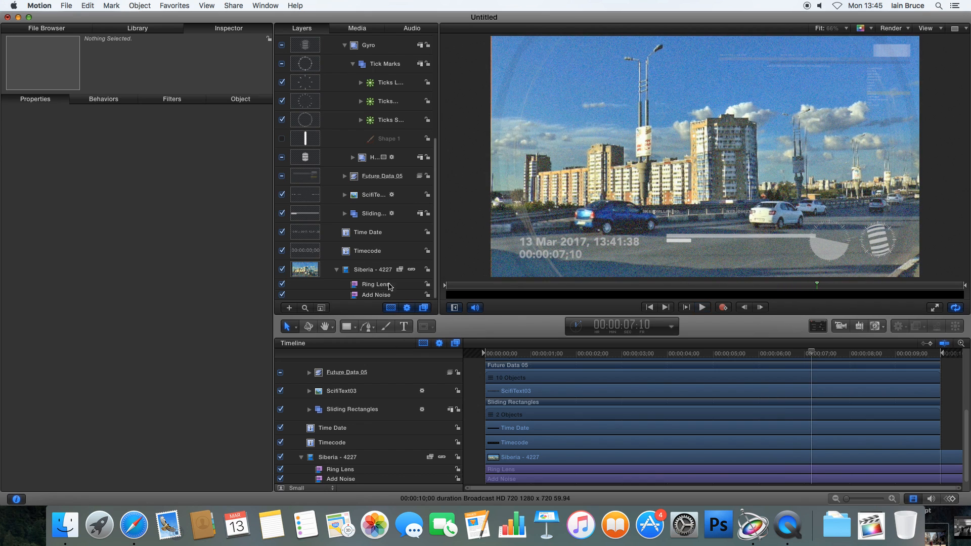
Delete the Sliding Rectangles group, the moving bars beside the date and timecode.
left_click(694, 236)
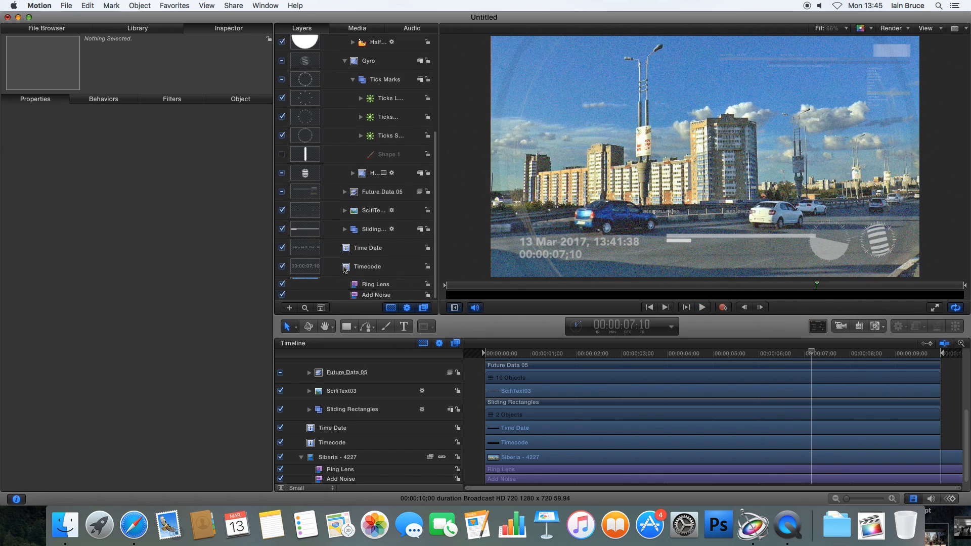
left_click(691, 243)
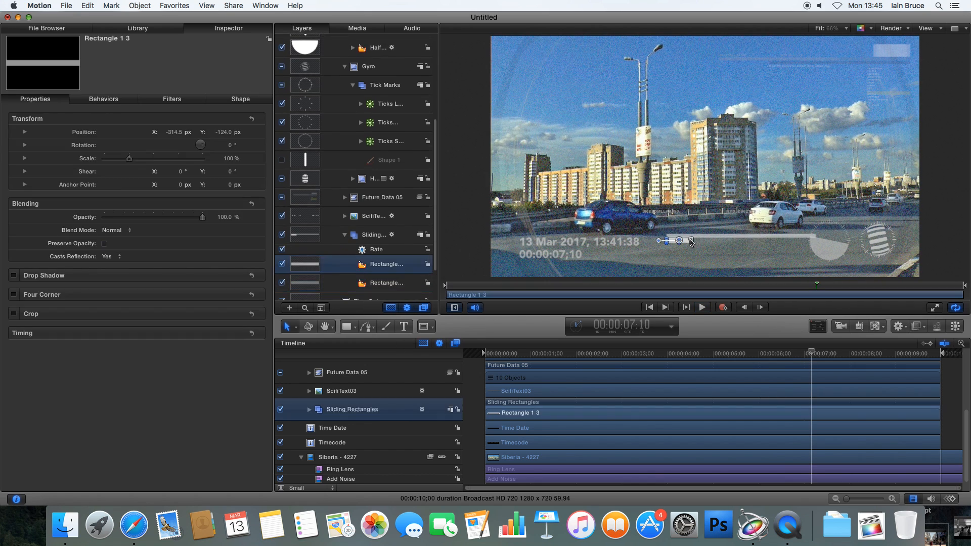
left_click(381, 237)
left_click(344, 235)
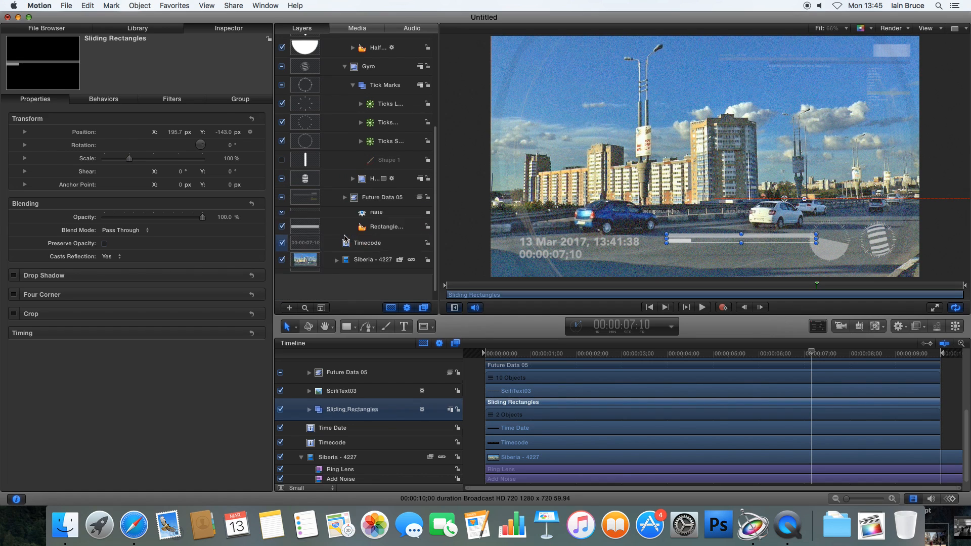
scroll(377, 238, "up", 2)
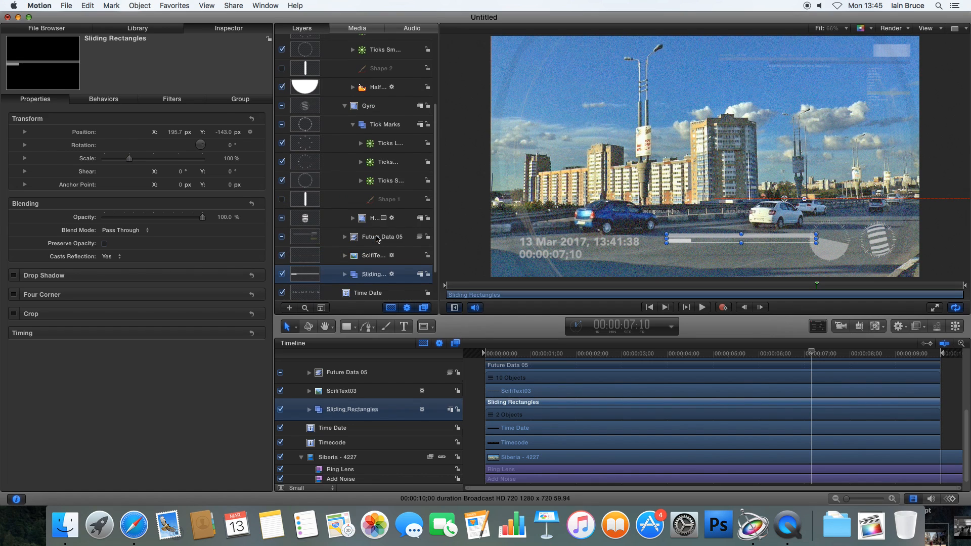
right_click(374, 276)
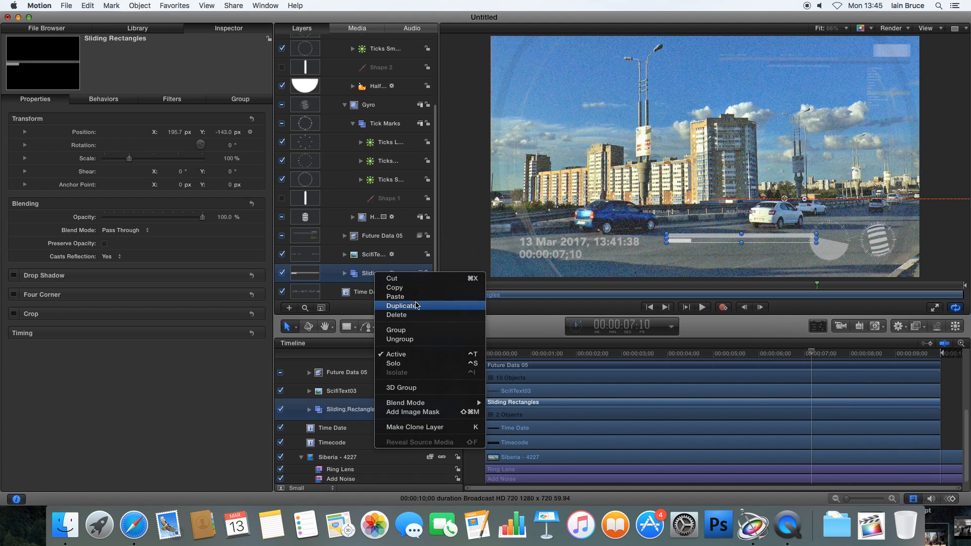
left_click(429, 316)
Collapse the Gyro and Level groups in the layer list, place the playhead at 00:00:00:48 and deselect everything.
left_click_drag(819, 356, 536, 356)
left_click(383, 237)
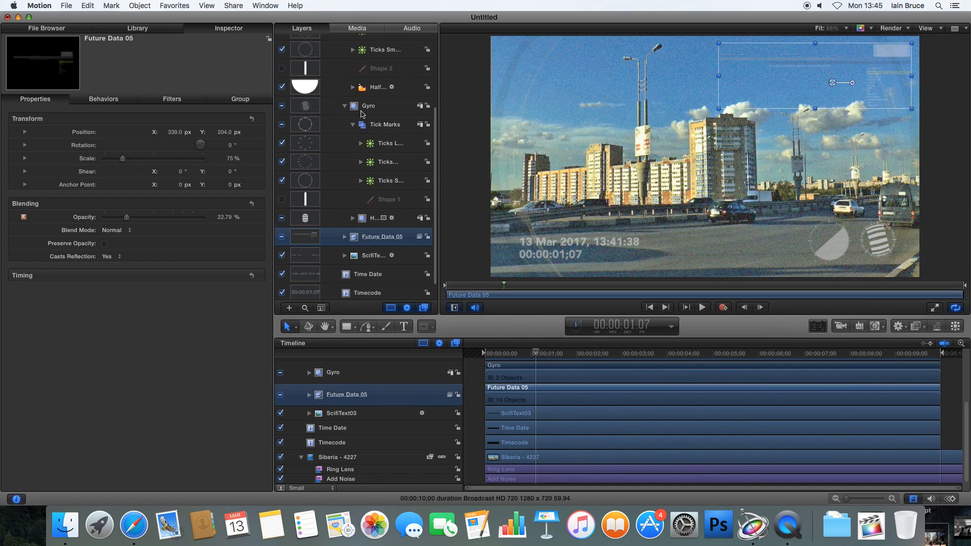
left_click(344, 107)
left_click(346, 85)
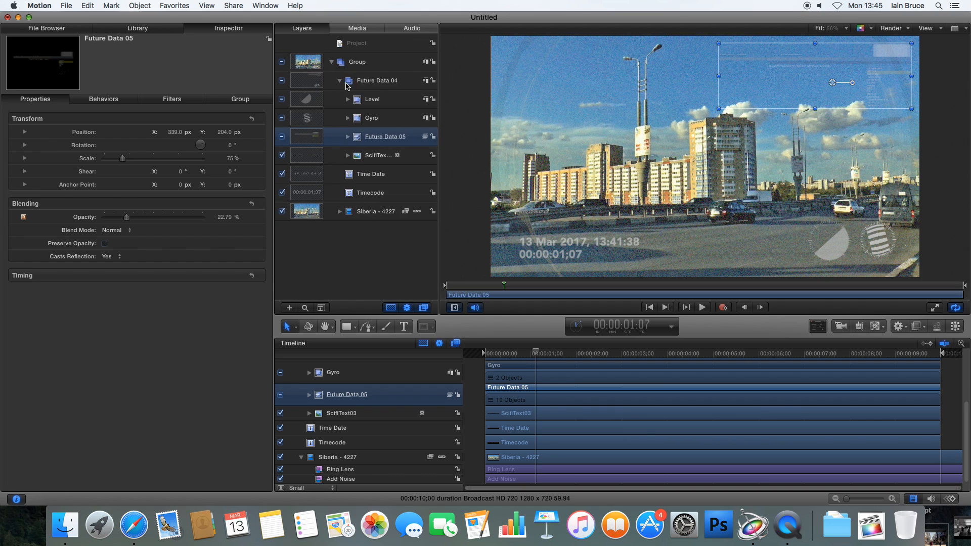
left_click(377, 82)
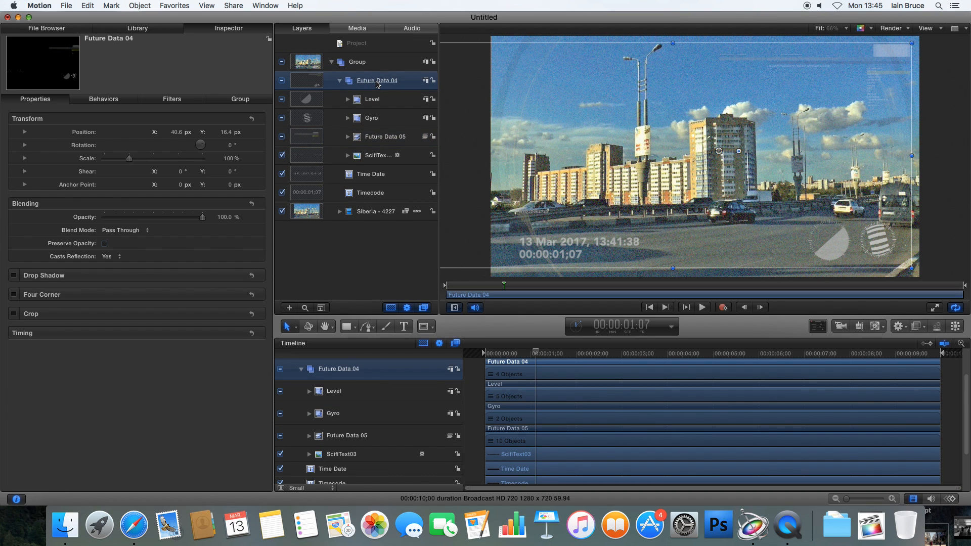
left_click_drag(532, 355, 572, 365)
left_click(951, 421)
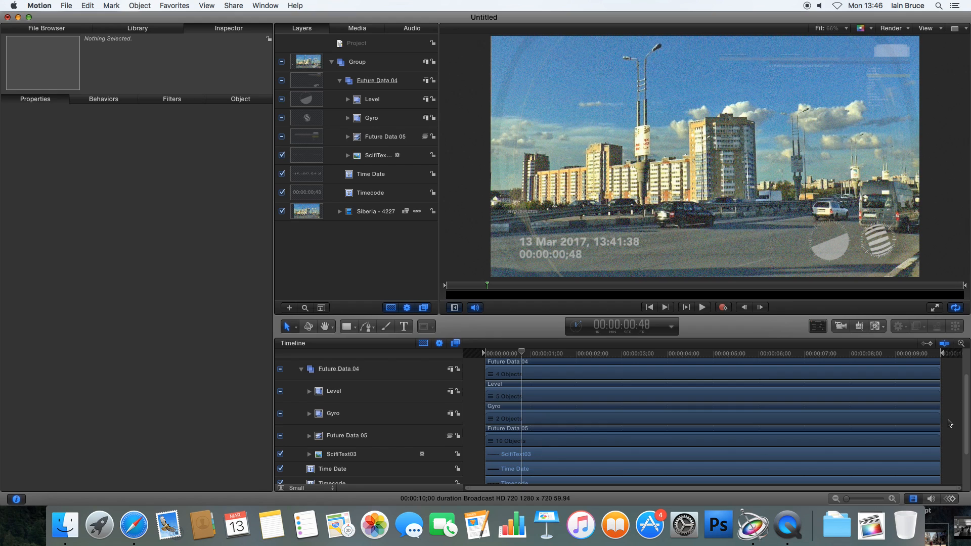
Compare the ring shapes in the Library's Gadgets content and add Ring Gear 01 near the picture's centre.
left_click(161, 26)
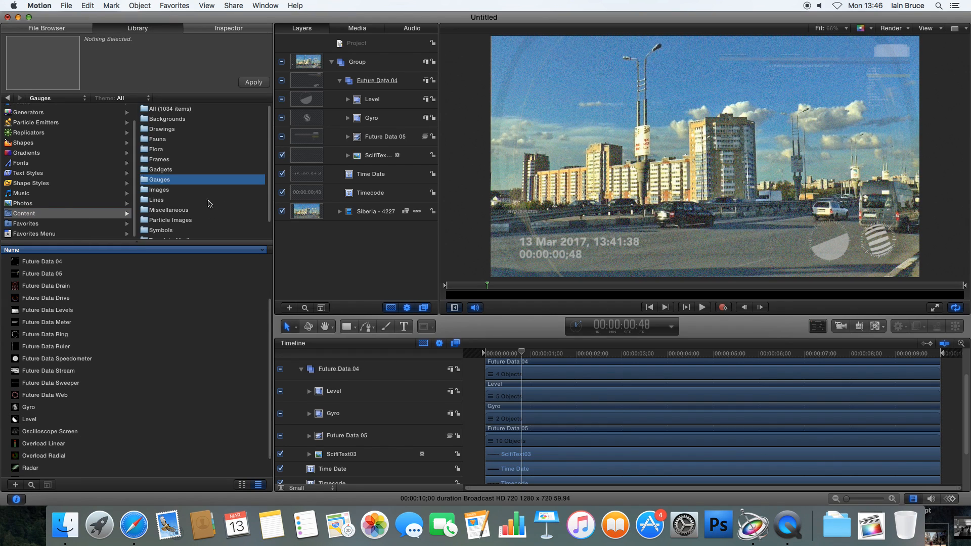
left_click(163, 170)
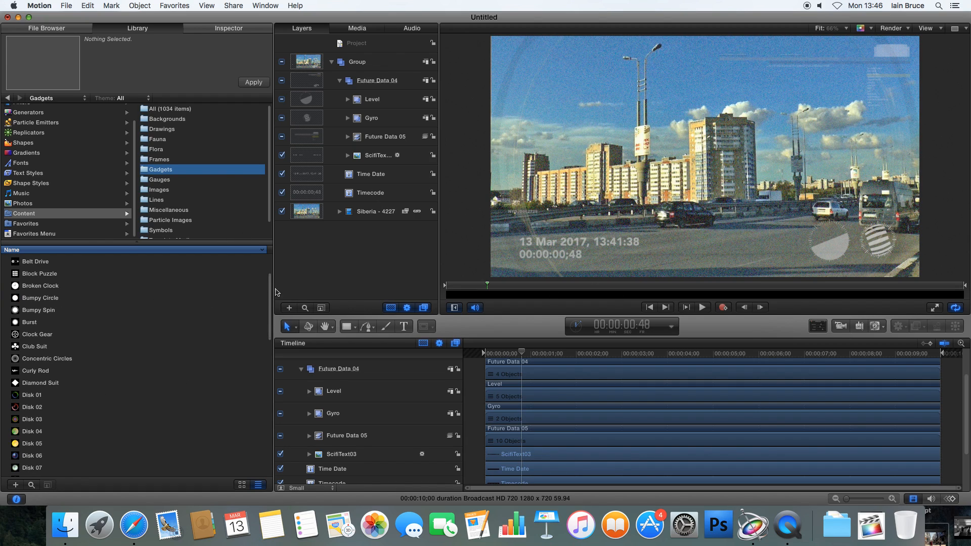
left_click_drag(268, 299, 263, 405)
left_click(46, 379)
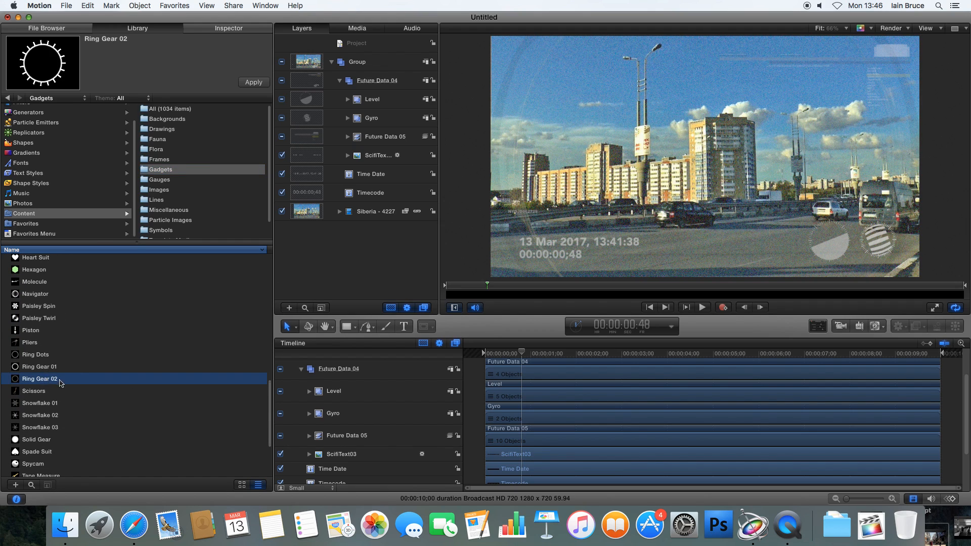
left_click(43, 367)
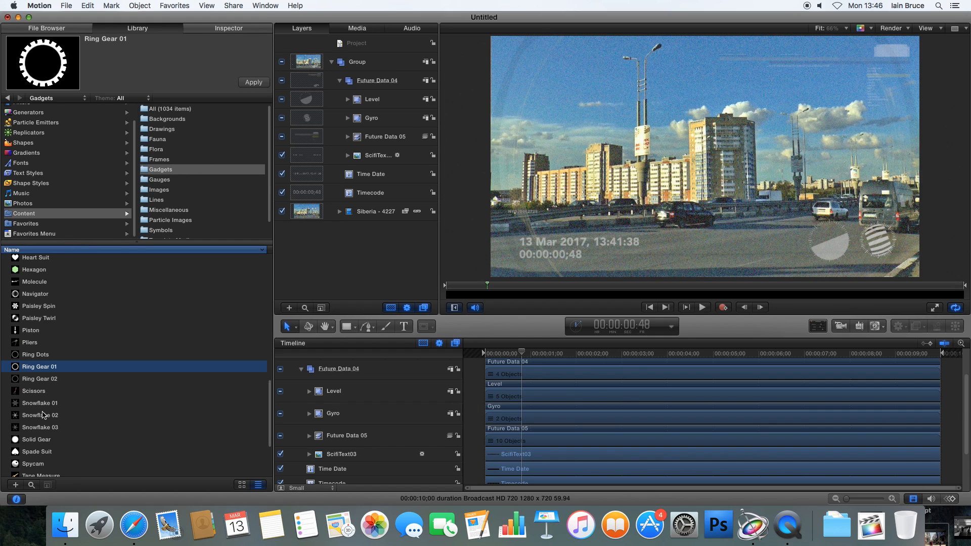
left_click(45, 379)
left_click(45, 353)
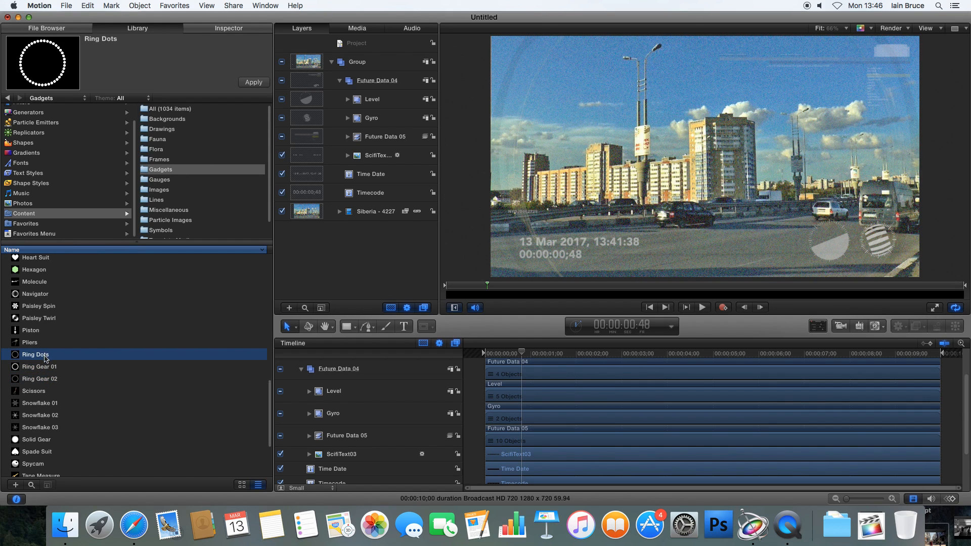
left_click(46, 367)
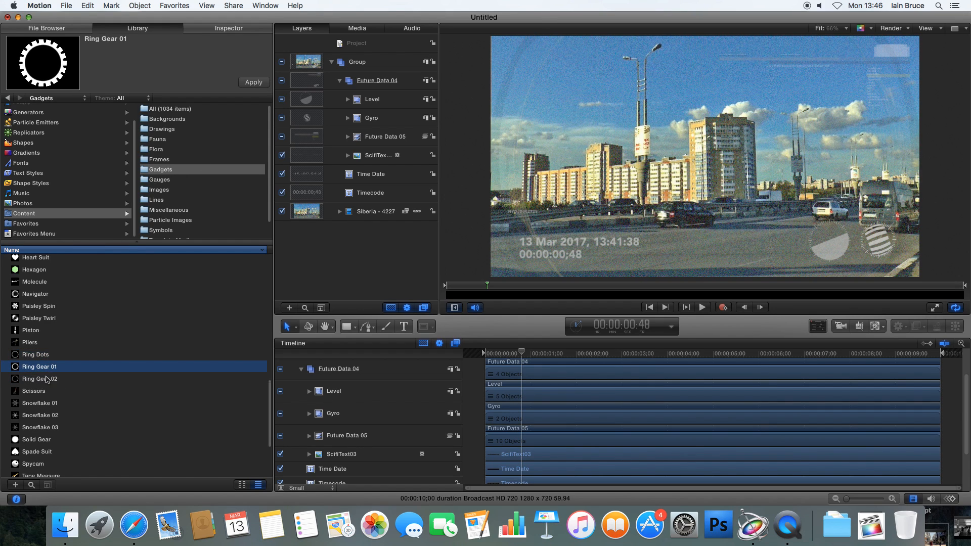
left_click_drag(41, 367, 719, 155)
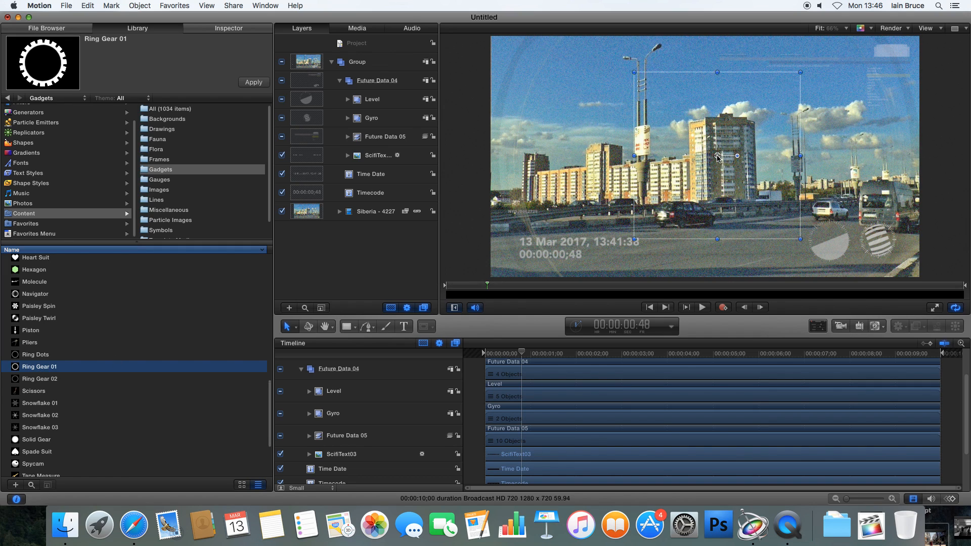
Scale Ring Gear 01 to 248.04% and move it to about X -40.1, Y -14.0 px.
left_click(230, 29)
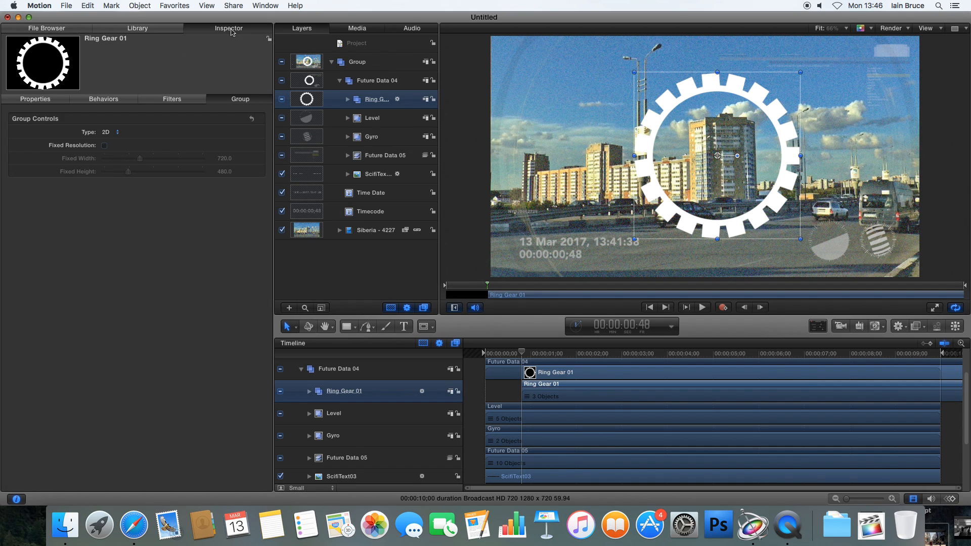
left_click(48, 99)
left_click_drag(128, 160, 167, 160)
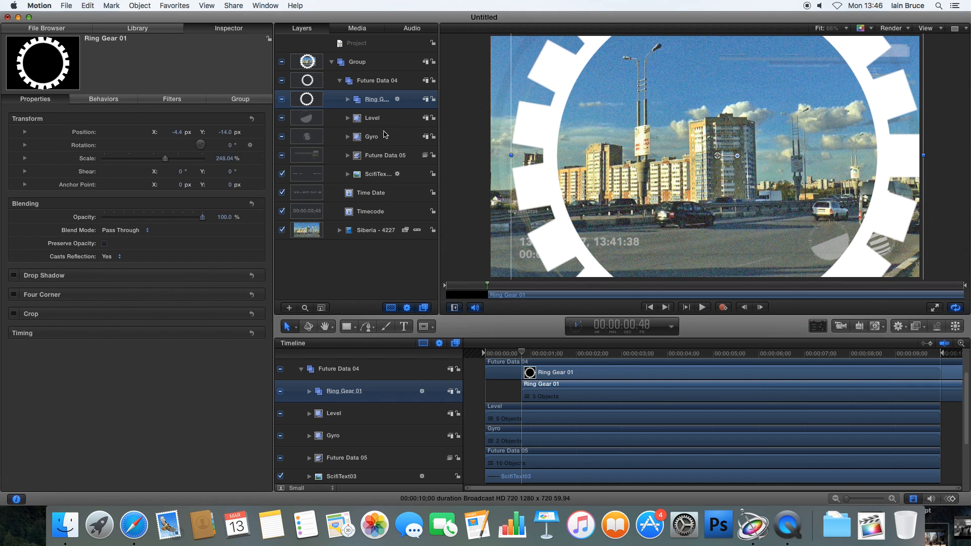
left_click_drag(910, 163, 893, 159)
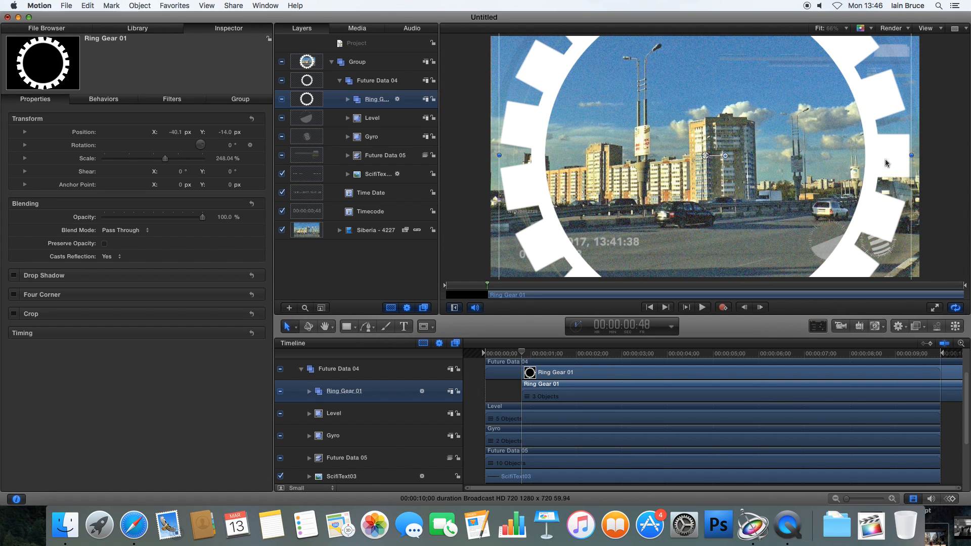
Add the Ring Dots gadget from the Library inside the Ring Gear 01 group.
left_click(163, 30)
left_click(48, 380)
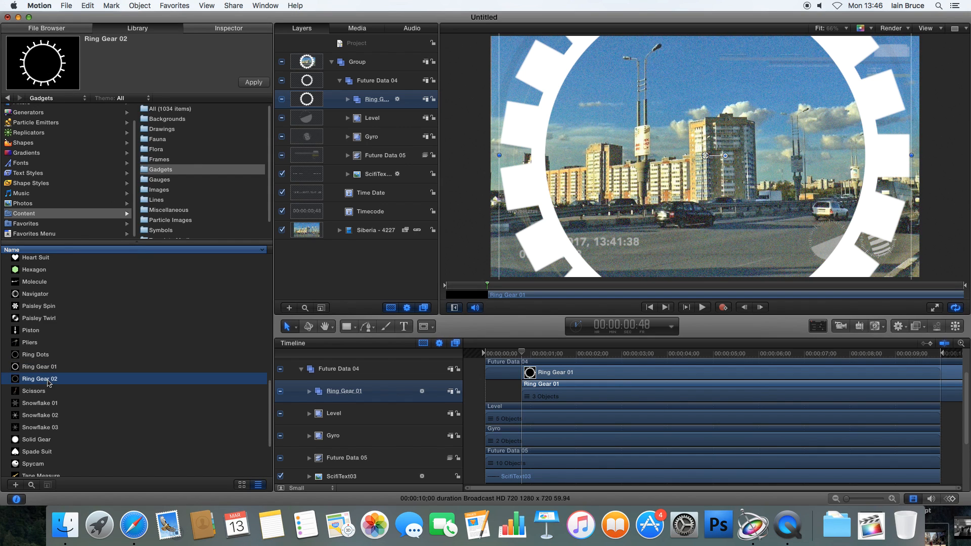
left_click(43, 355)
left_click_drag(43, 355, 721, 162)
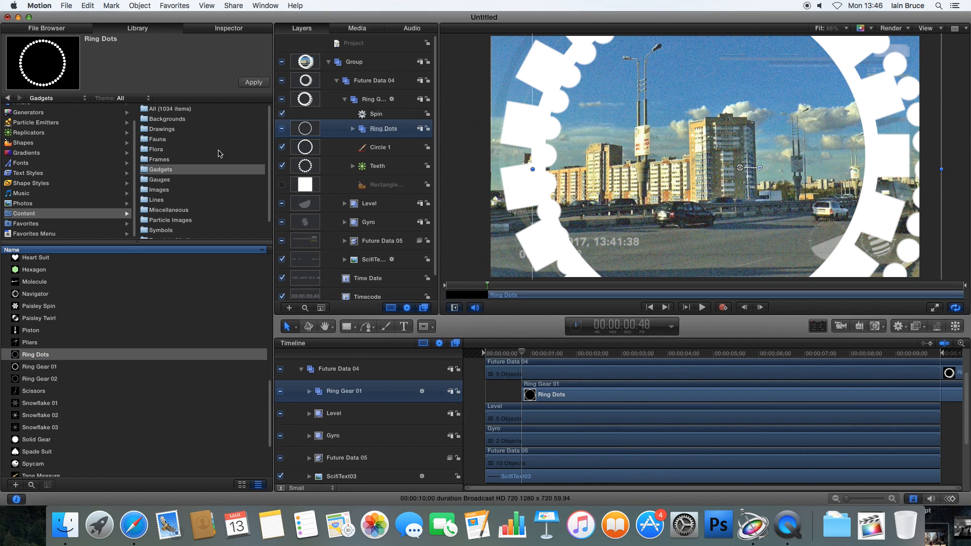
Scale Ring Dots down to 27.62% and centre it inside the gear at about X 0.9, Y 0.6 px.
left_click(210, 26)
left_click(57, 103)
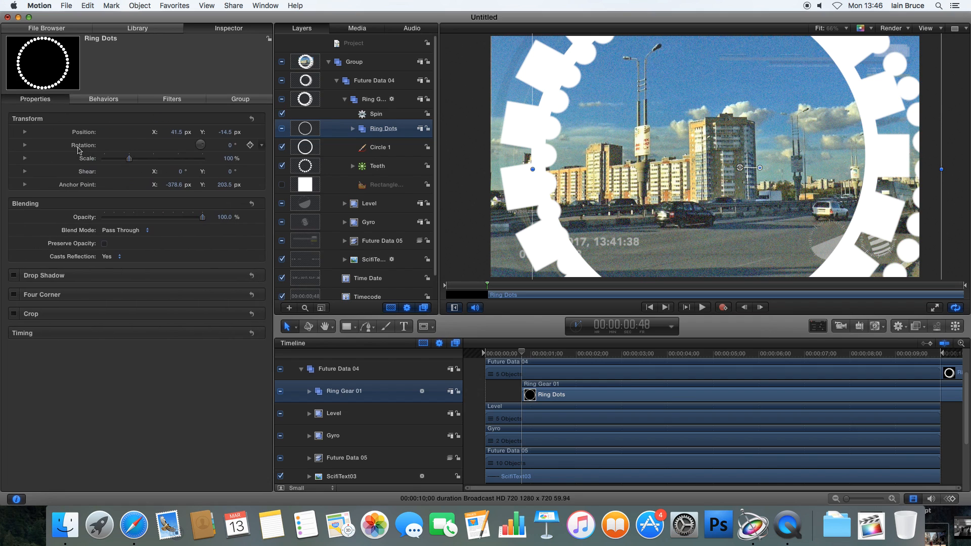
left_click_drag(133, 159, 111, 163)
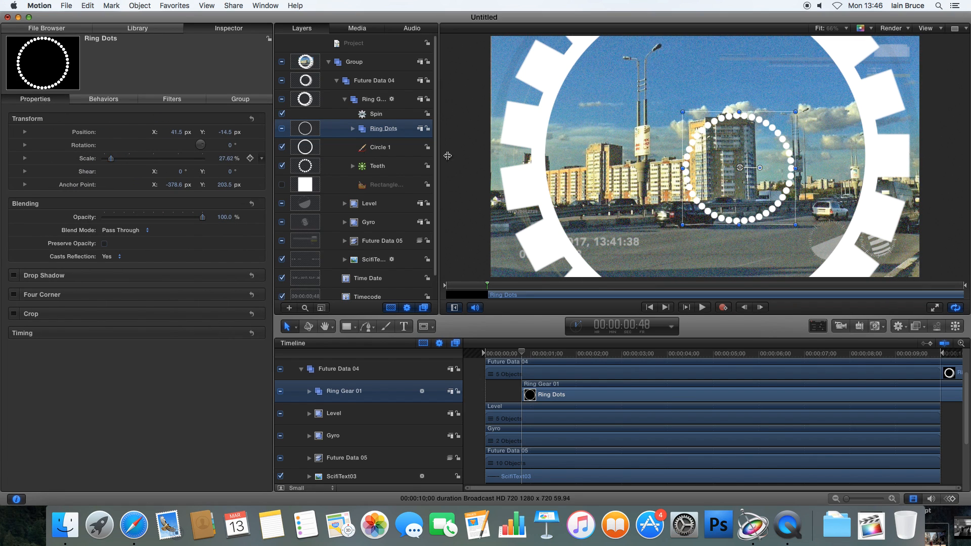
left_click_drag(752, 187, 720, 176)
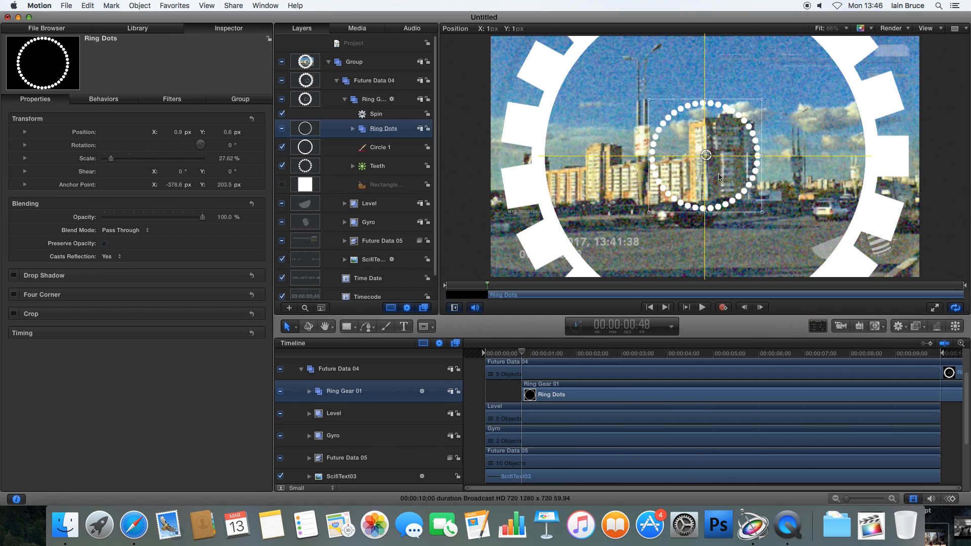
left_click_drag(719, 176, 719, 177)
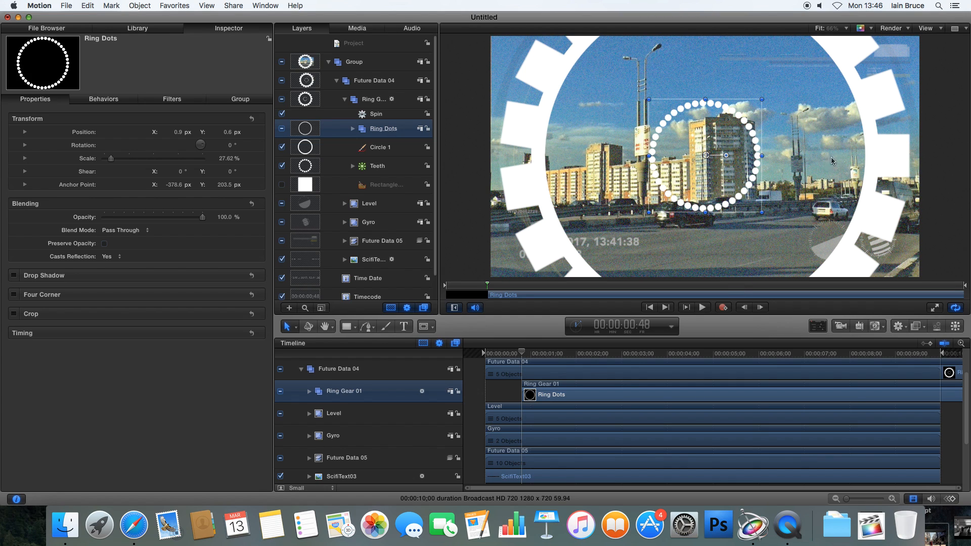
Make Ring Dots semi-transparent at about 15% opacity and set the gear's Teeth opacity to 14.09%.
left_click_drag(196, 220, 119, 212)
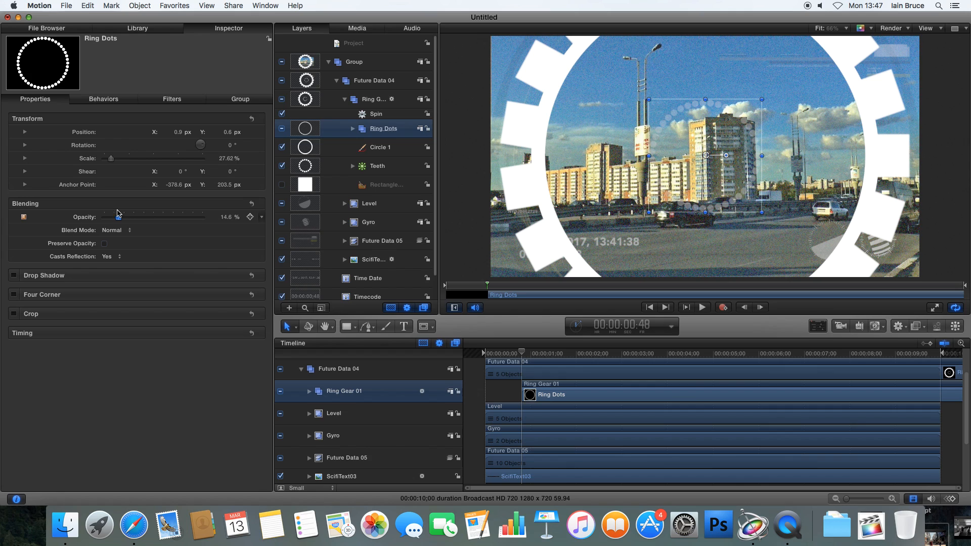
left_click(516, 207)
left_click_drag(202, 217, 118, 219)
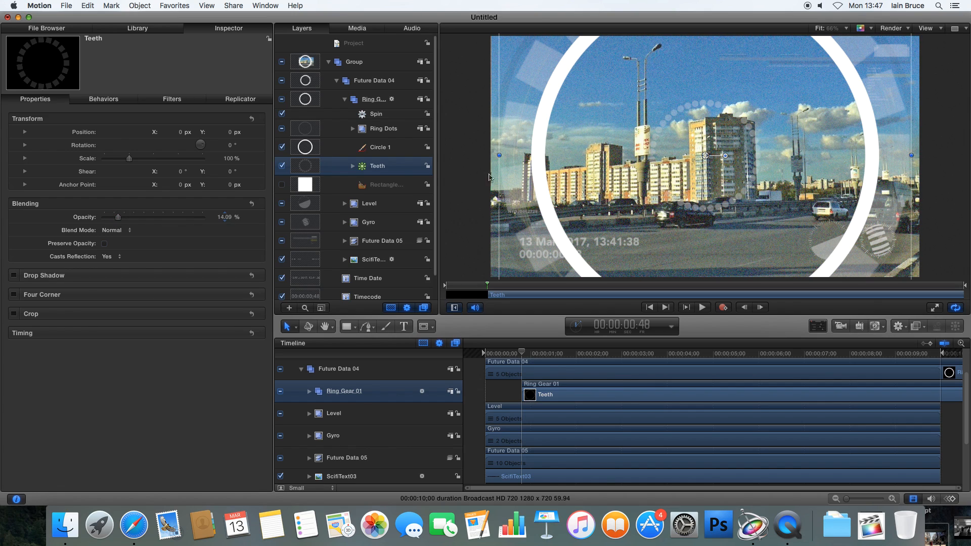
Try Circle 1 at 22.71% opacity, and undo the opacity changes on Circle 1 and Teeth.
left_click(380, 147)
left_click_drag(203, 218, 126, 219)
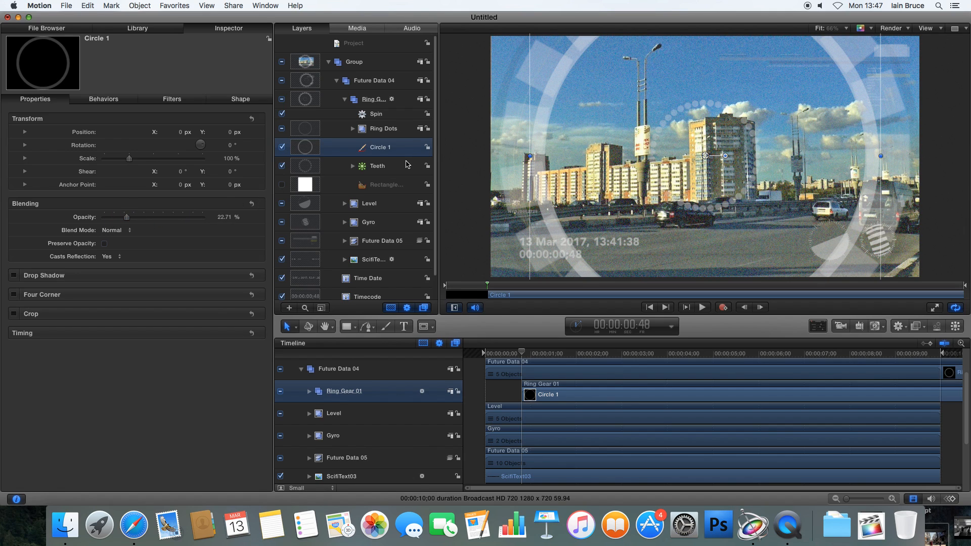
key("super+z")
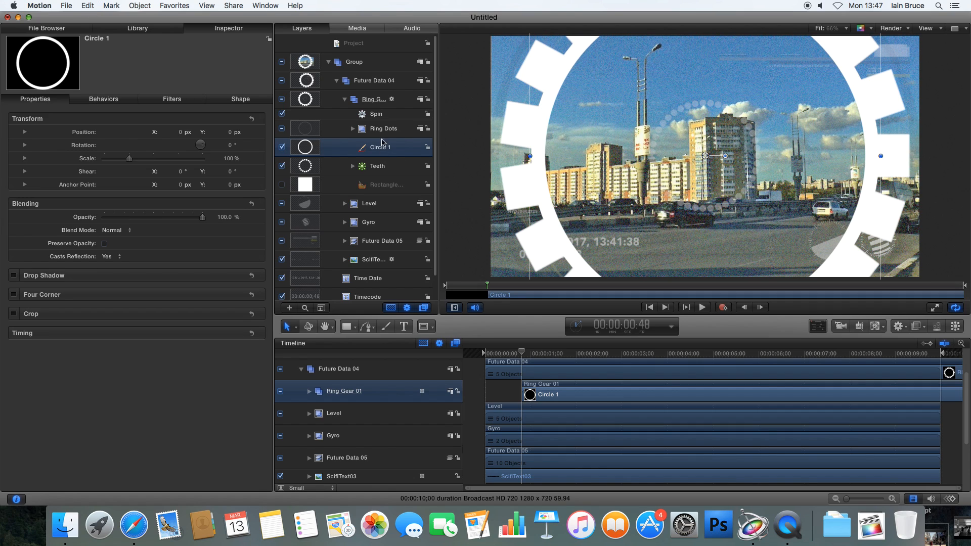
Set the whole Ring Gear 01 group to 10.38% opacity and scale it down to 146.22%.
left_click(377, 129)
left_click(354, 100)
left_click(346, 100)
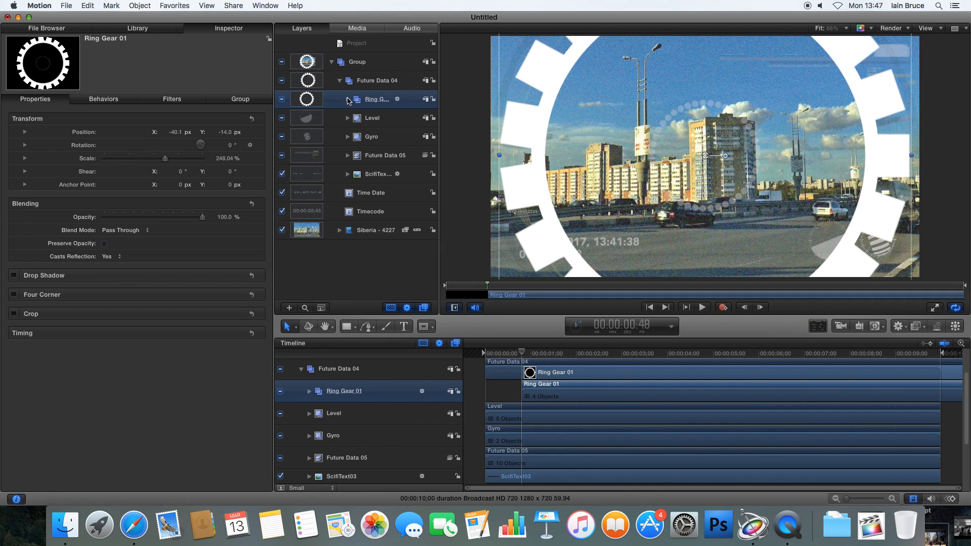
left_click_drag(202, 217, 113, 217)
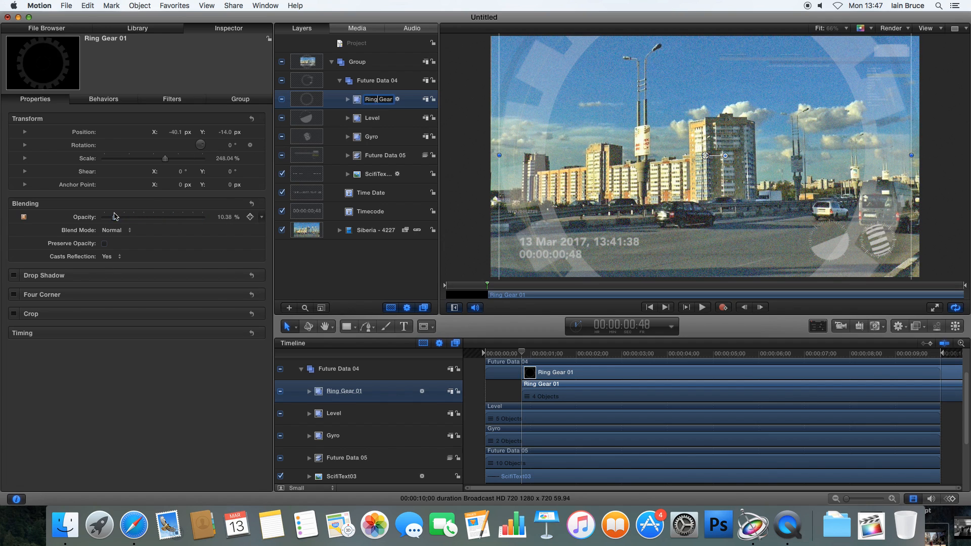
left_click_drag(164, 159, 141, 165)
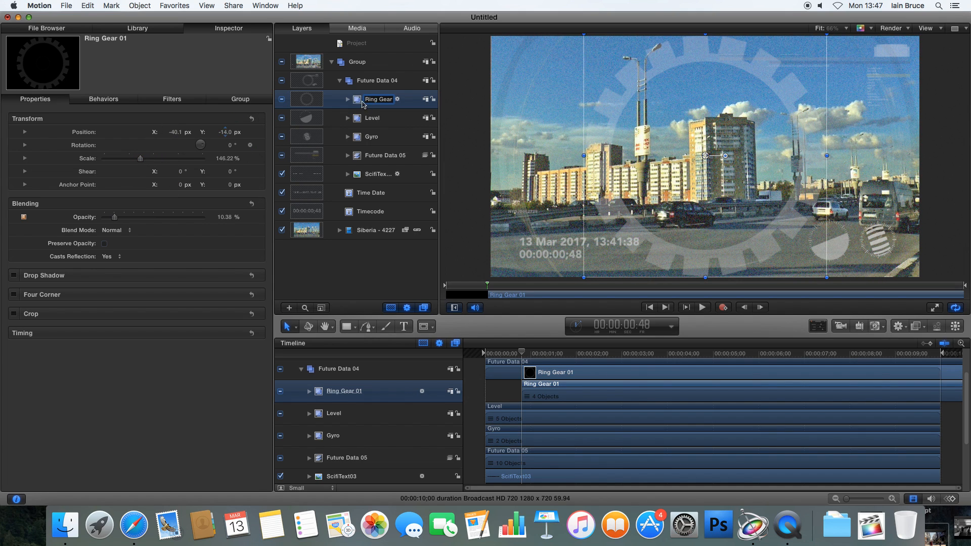
Shift Ring Gear 01 earlier in the timeline so that it starts at the first frame, 00:00:00;00.
left_click(372, 124)
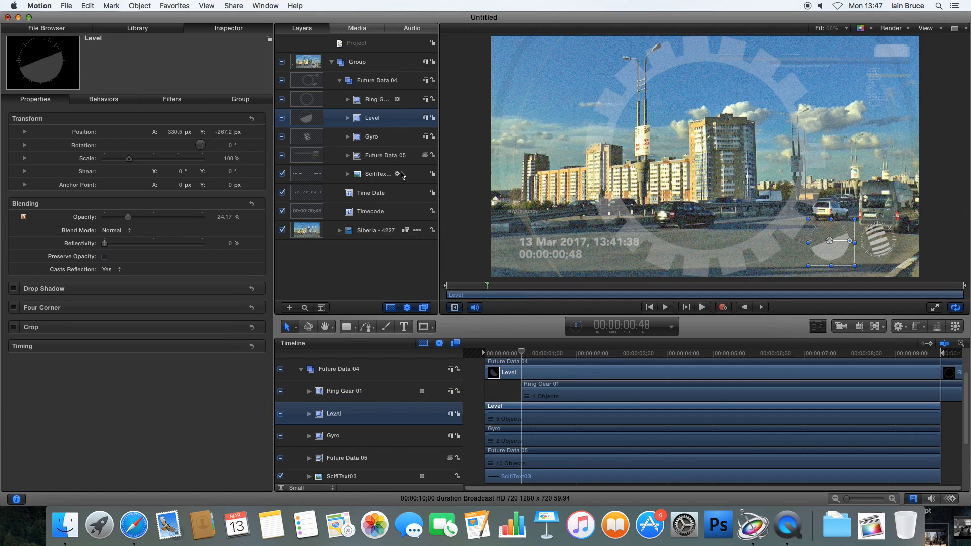
left_click(349, 99)
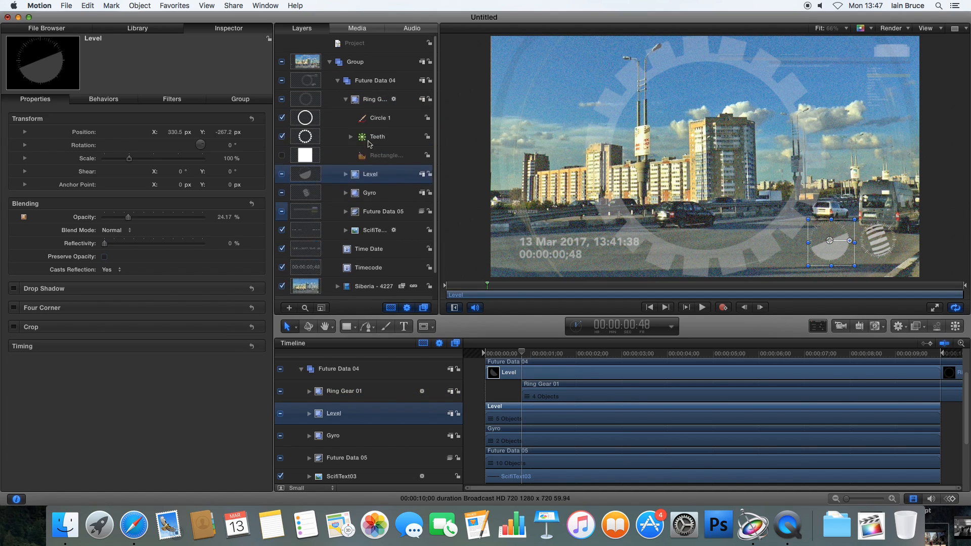
left_click(384, 167)
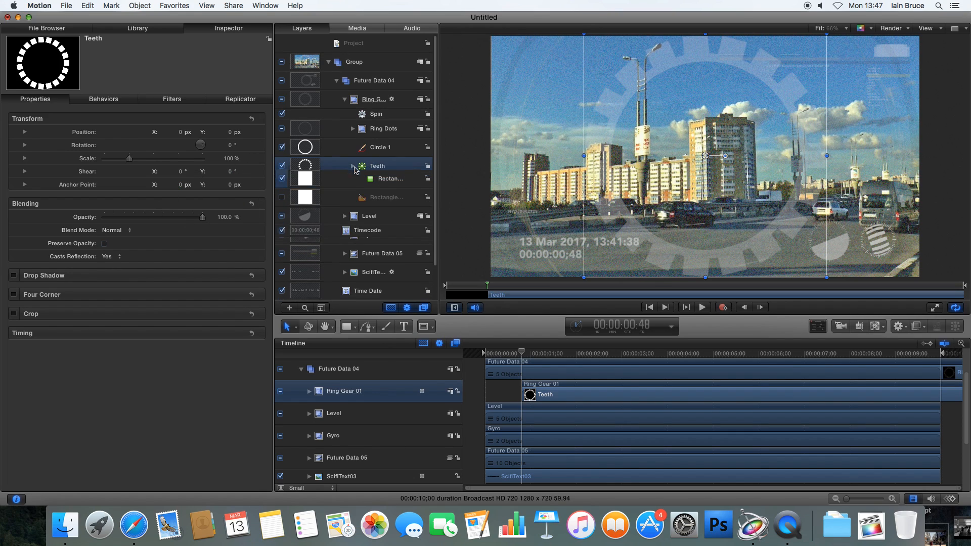
scroll(364, 187, "down", 2)
scroll(381, 198, "up", 2)
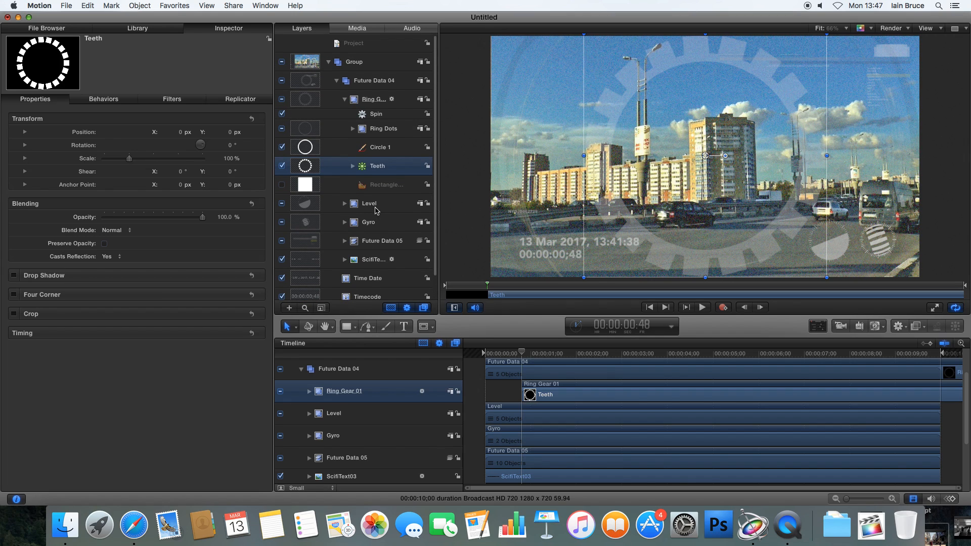
left_click_drag(560, 386, 530, 389)
Raise the opacity of Ring Dots inside the Ring Gear 01 group to 100%.
left_click(389, 130)
left_click(353, 128)
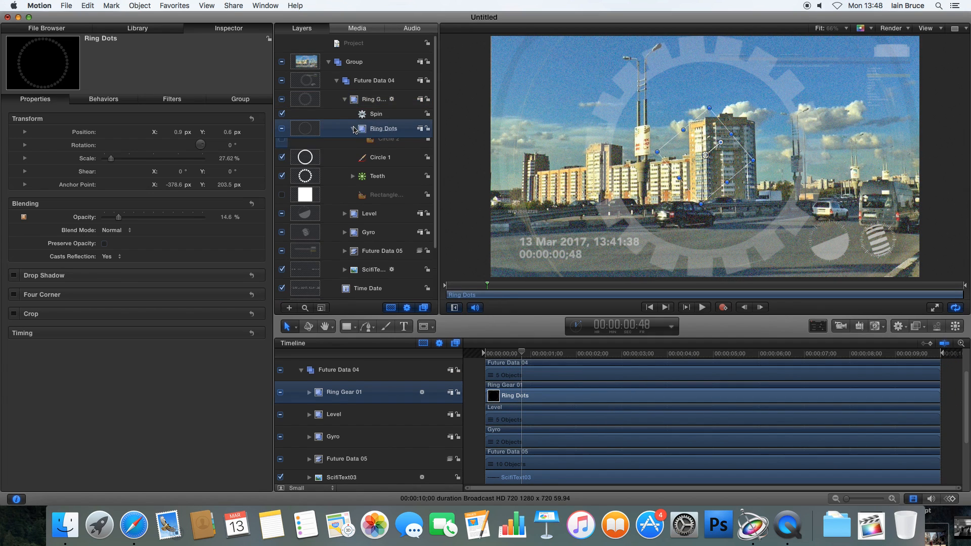
left_click(353, 129)
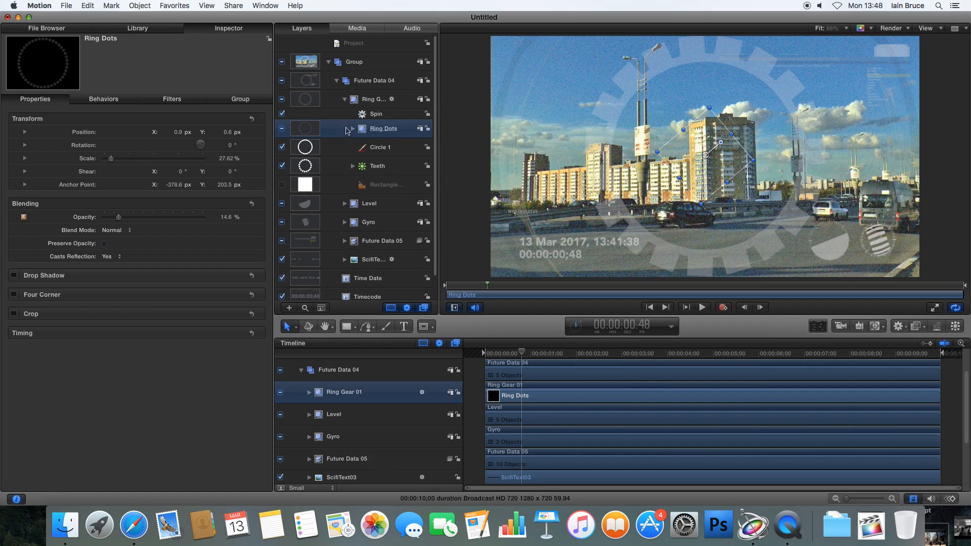
left_click_drag(118, 217, 246, 222)
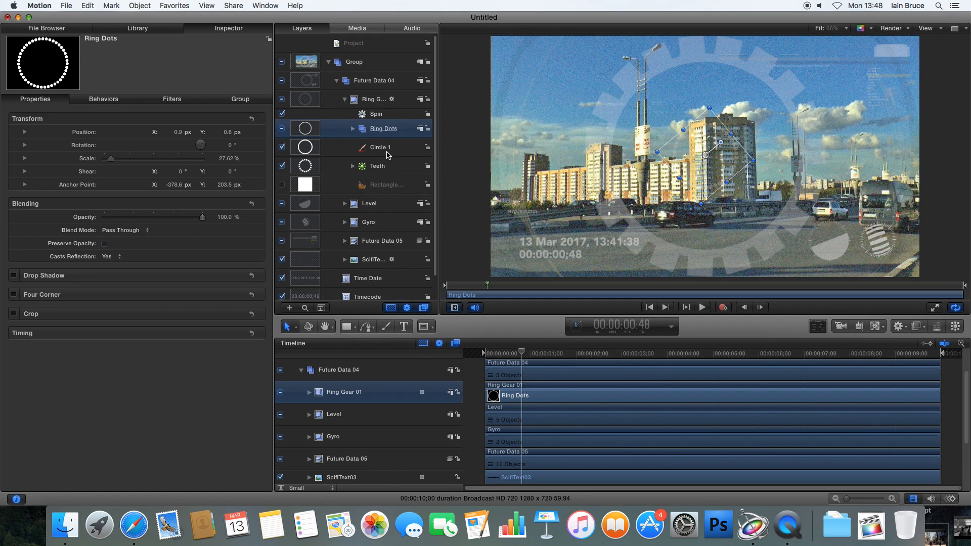
left_click(354, 129)
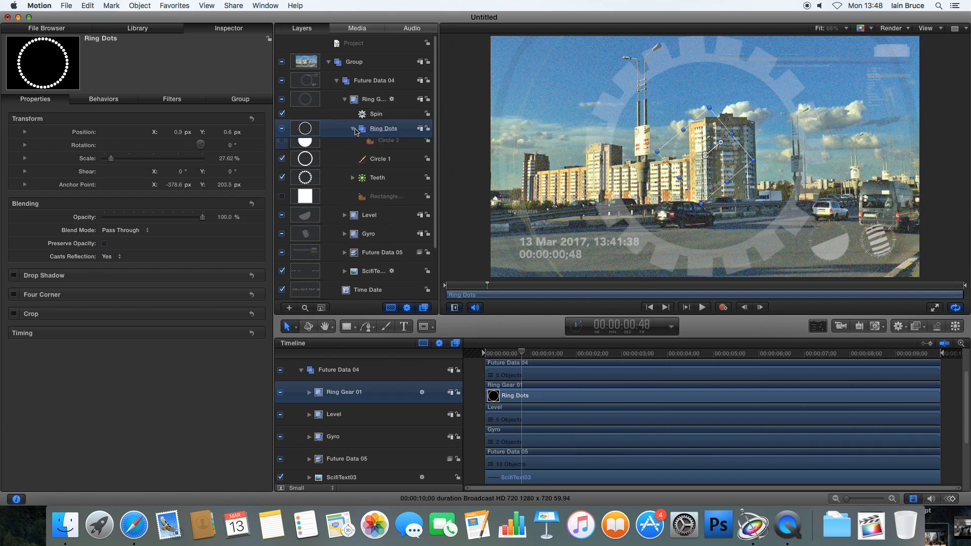
Adjust the Ring Gear 01 group's opacity, trying 25.01% and settling on 8.54%.
left_click(371, 99)
left_click_drag(114, 217, 129, 218)
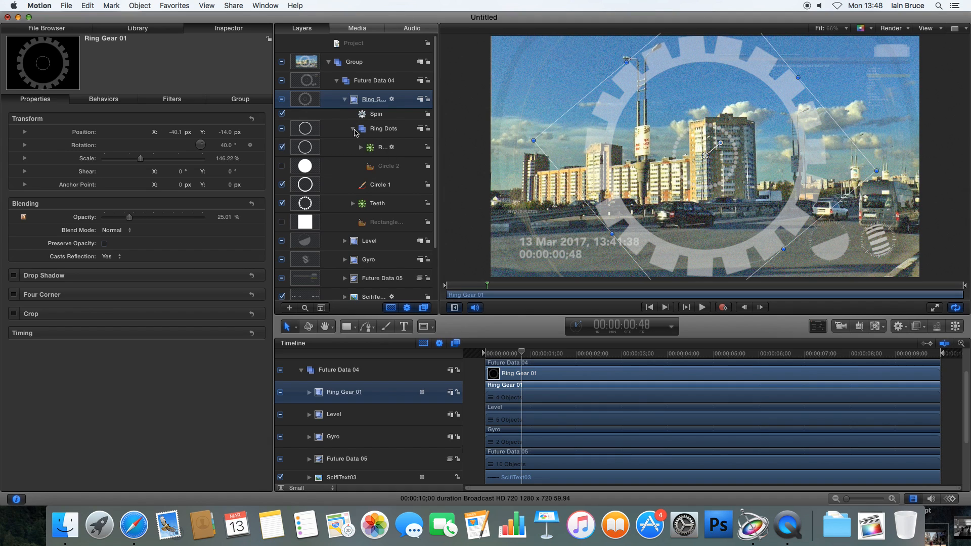
left_click(354, 130)
left_click(389, 131)
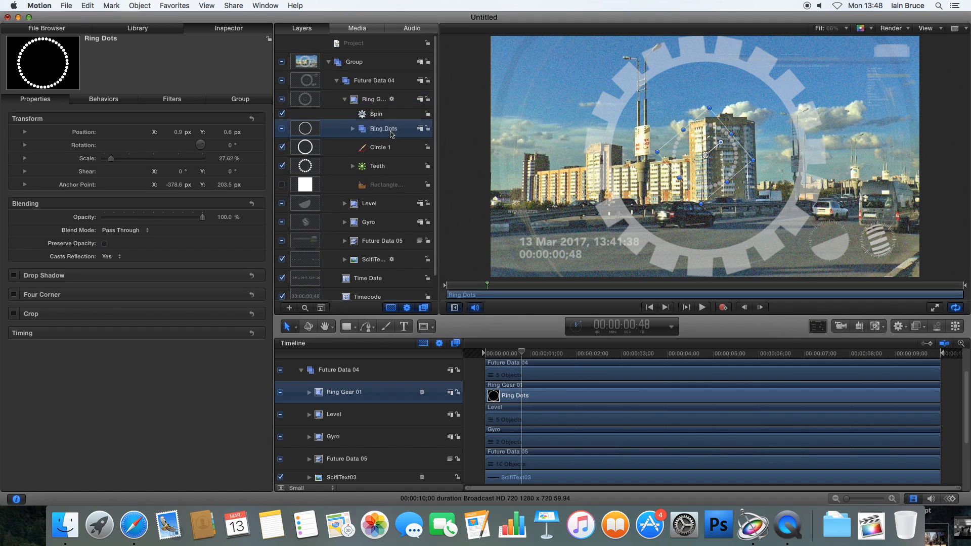
left_click(386, 148)
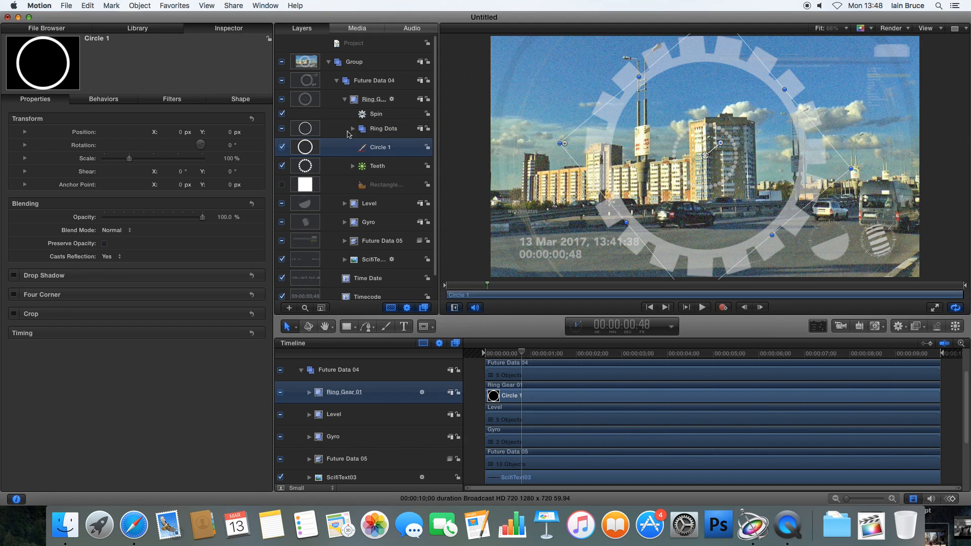
left_click(375, 100)
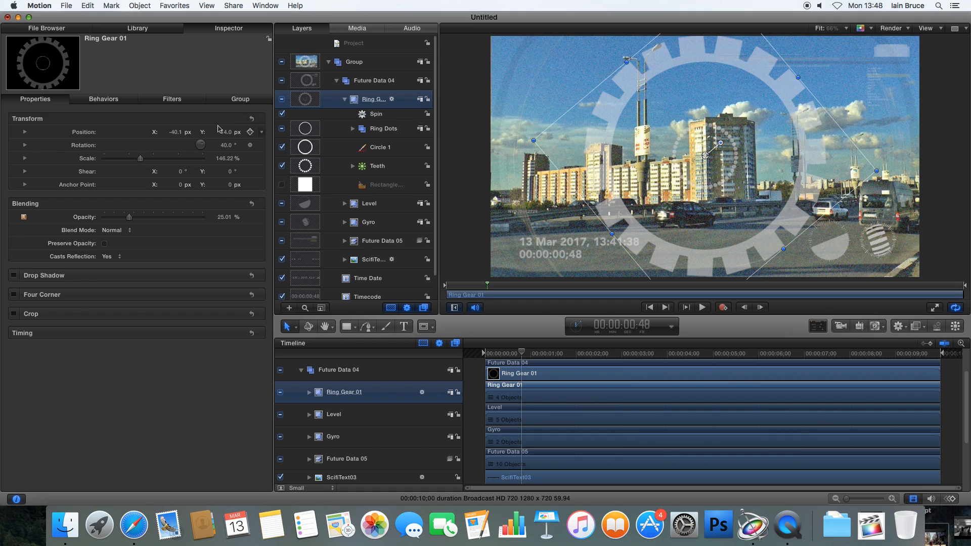
left_click_drag(129, 217, 113, 218)
Preview the project from the start and scale the Ring Gear 01 group up to 339.19%.
left_click(475, 390)
key("Home")
key("space")
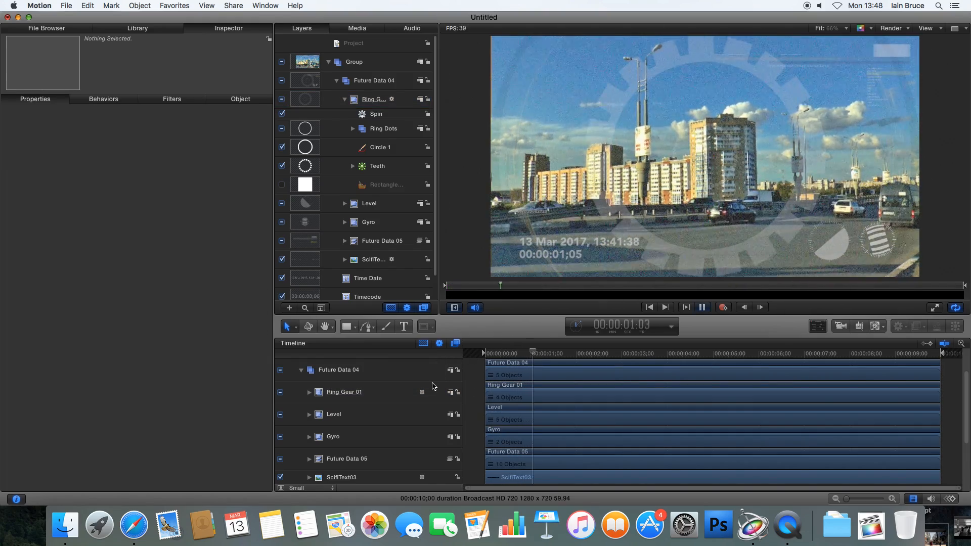
key("space")
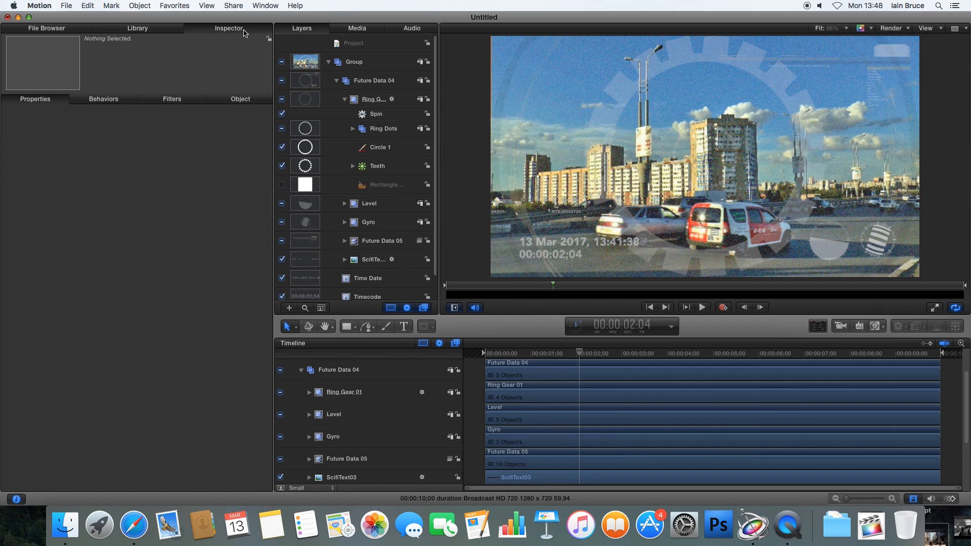
left_click(380, 100)
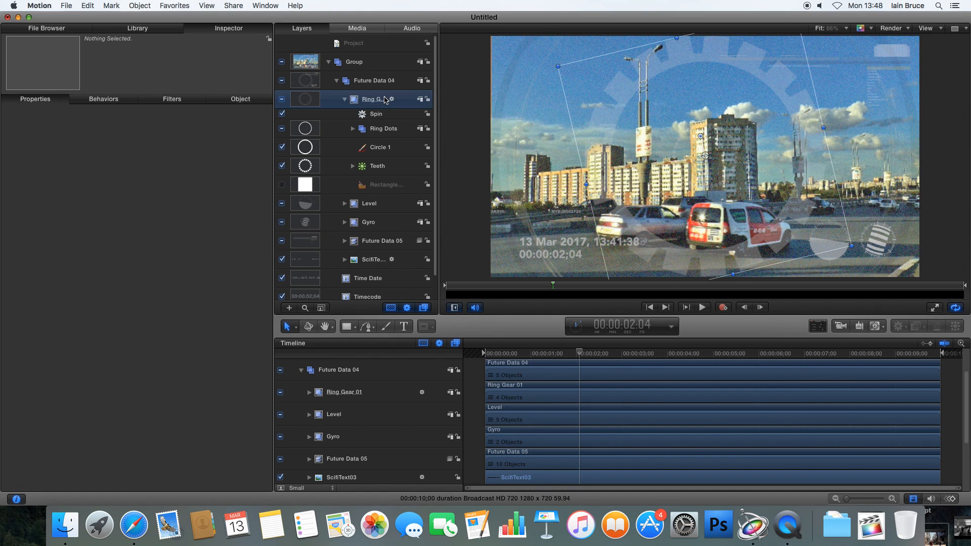
left_click_drag(140, 158, 188, 159)
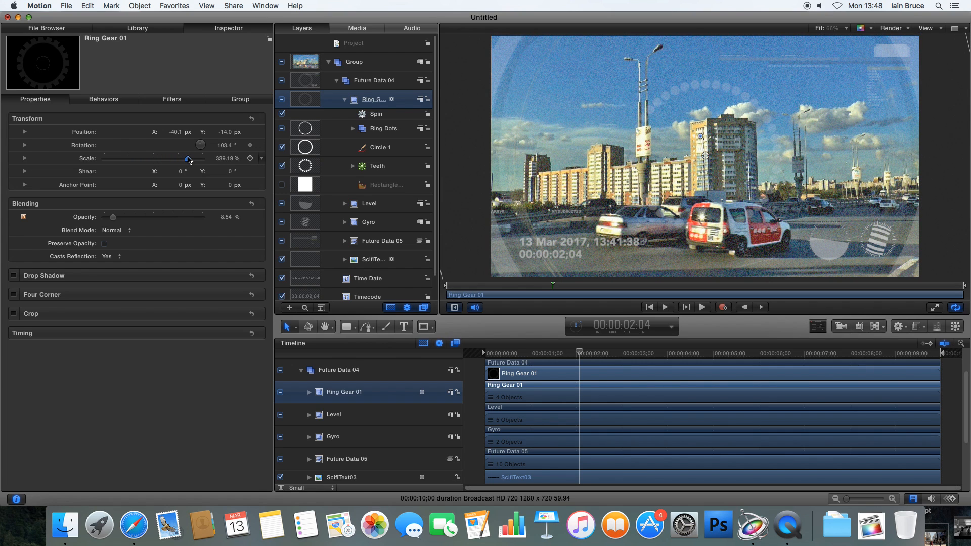
Play the project from the first frame to check the enlarged rotating ring gear, and return to the start.
left_click_drag(578, 354, 450, 370)
left_click(468, 397)
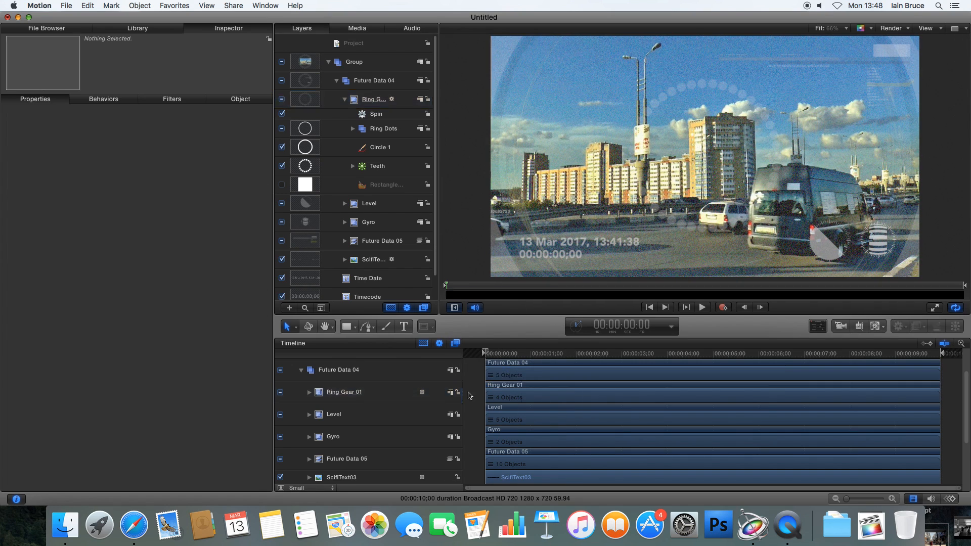
key("space")
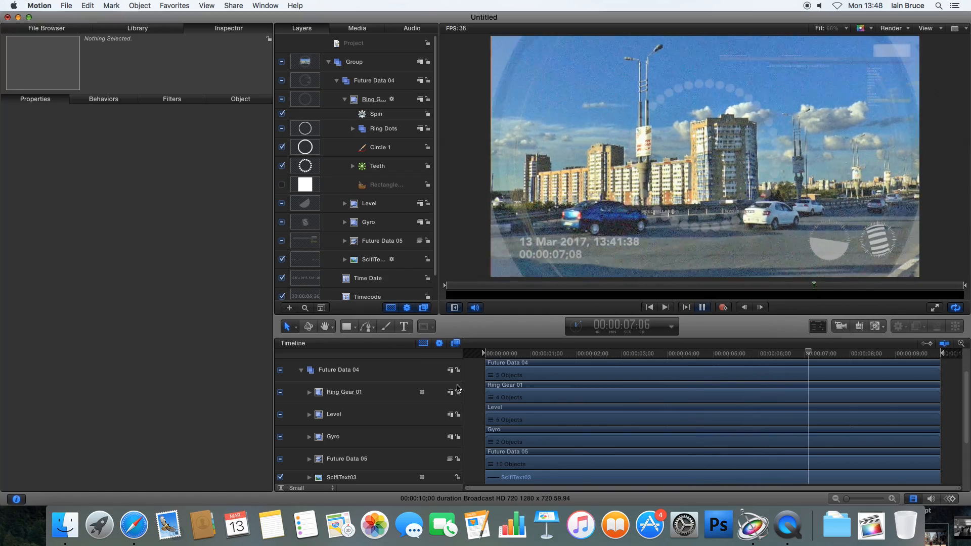
key("space")
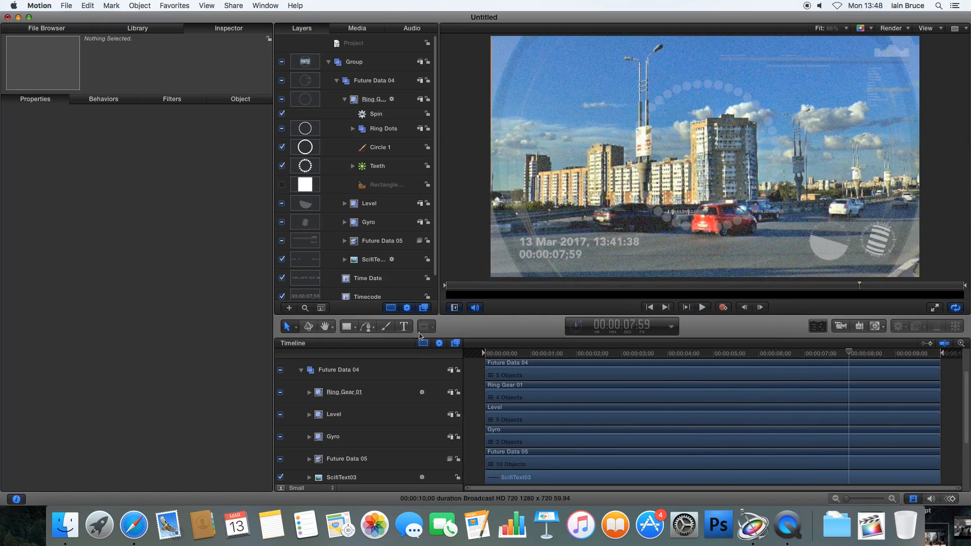
key("Home")
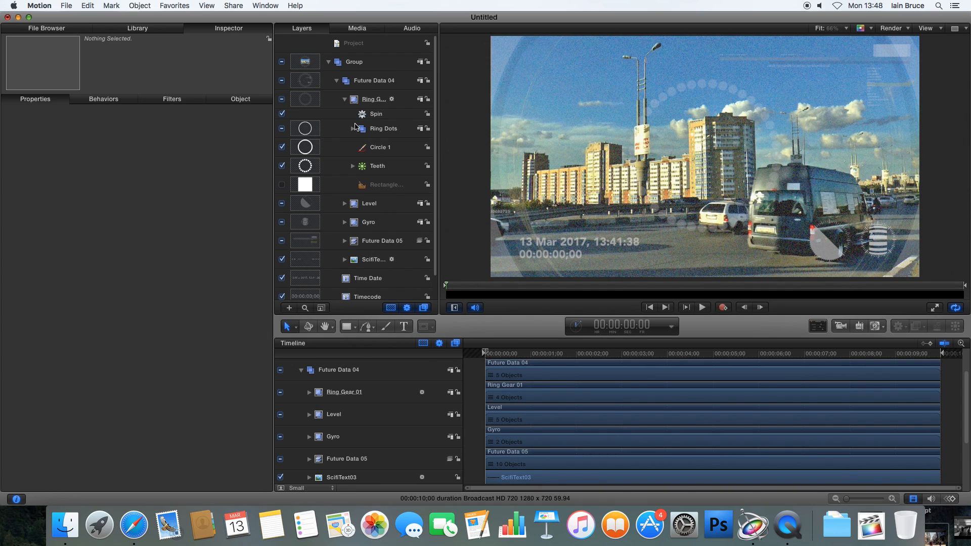
Apply the Tint filter from the Color Correction category to the Siberia - 4227 clip.
left_click(337, 82)
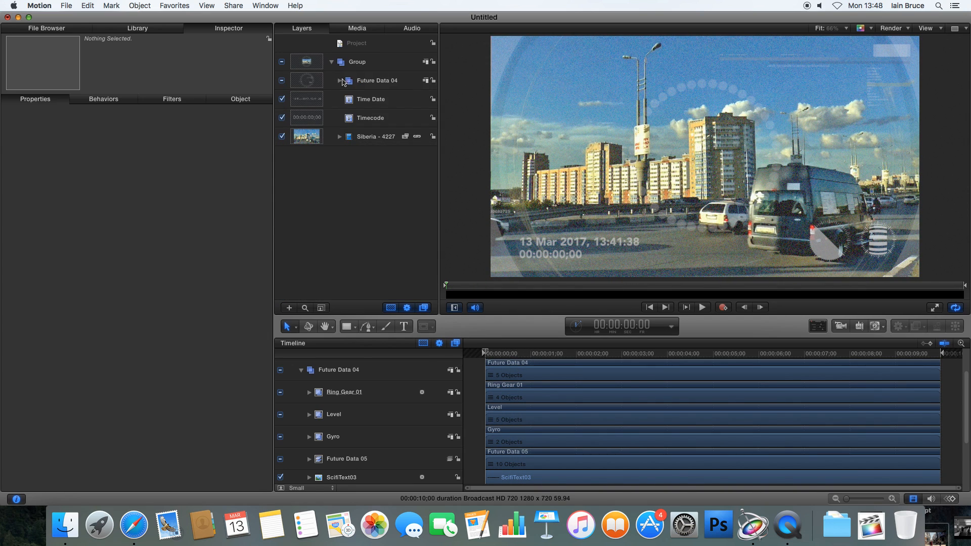
left_click(366, 139)
left_click(141, 29)
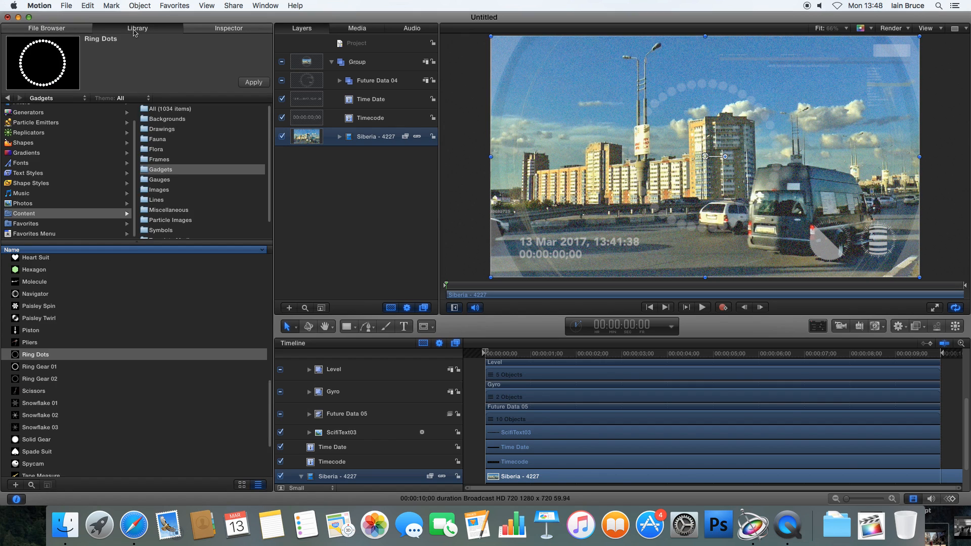
scroll(71, 181, "up", 2)
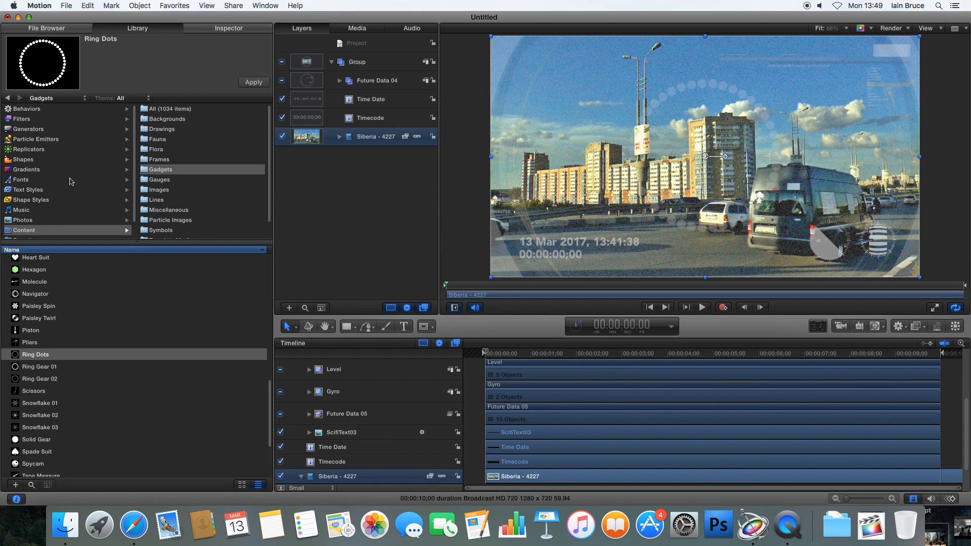
left_click(43, 120)
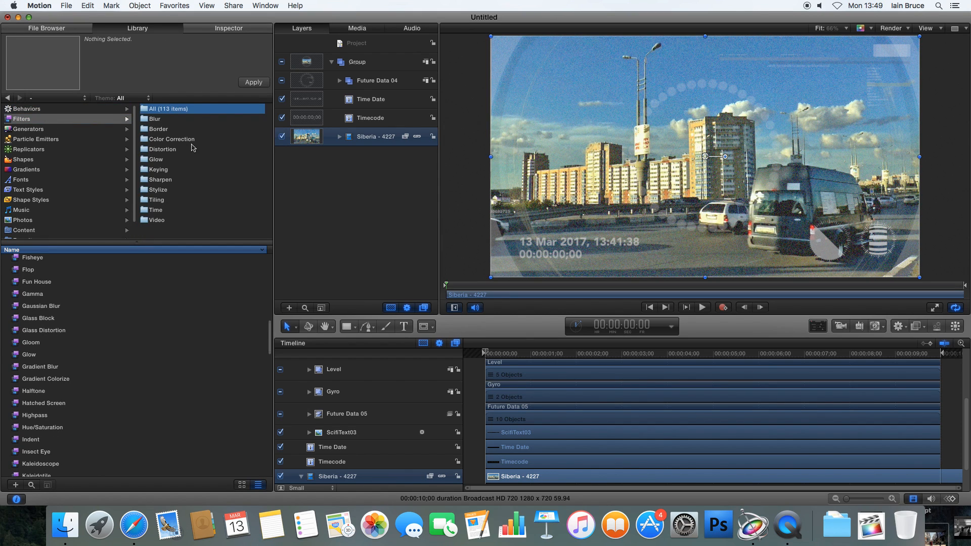
left_click(177, 140)
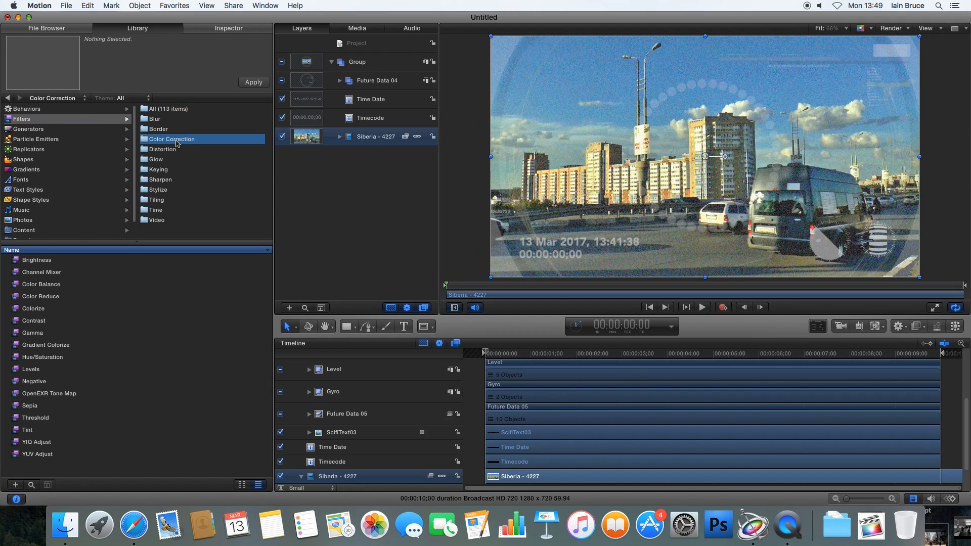
left_click(29, 431)
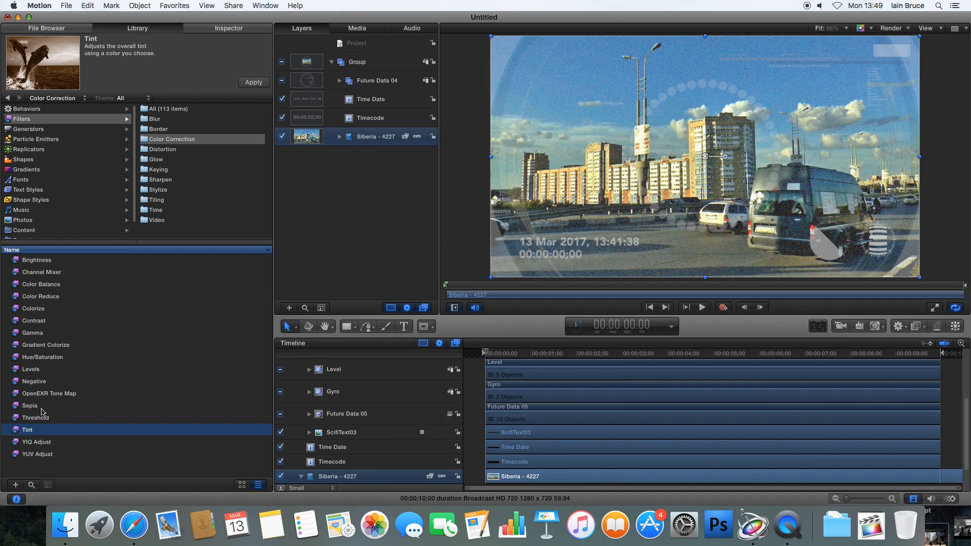
left_click_drag(32, 433, 379, 145)
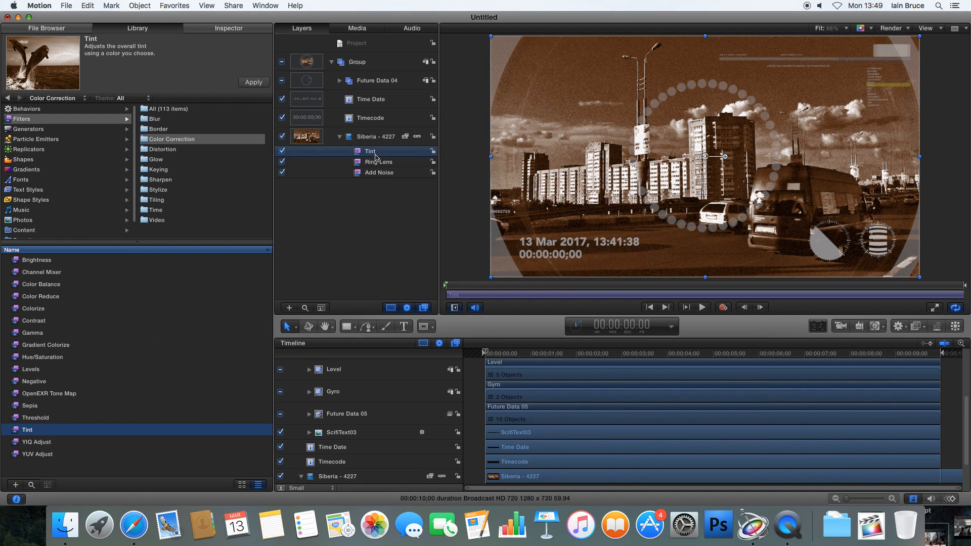
Change the Tint filter's colour to pale cyan, about R 186, G 255, B 249.
left_click(249, 28)
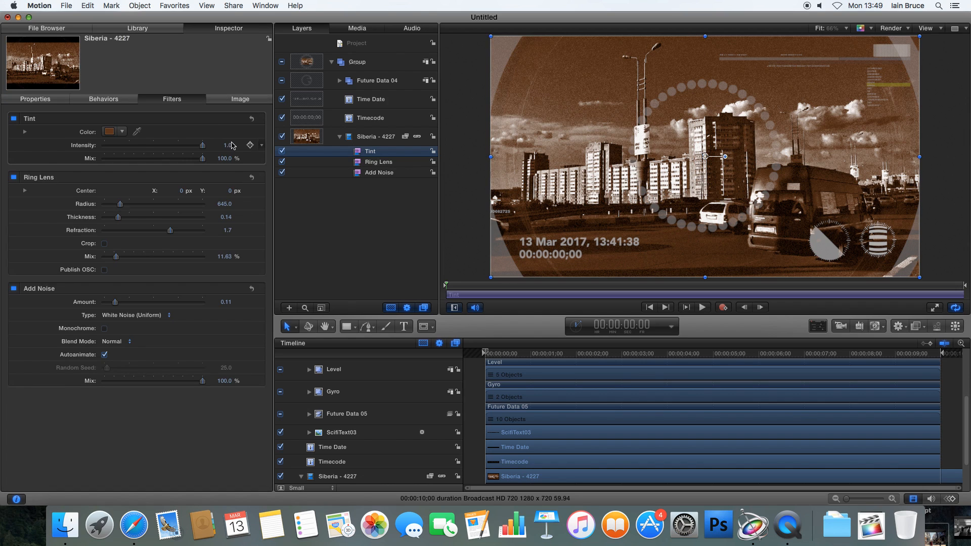
left_click(123, 133)
left_click(120, 188)
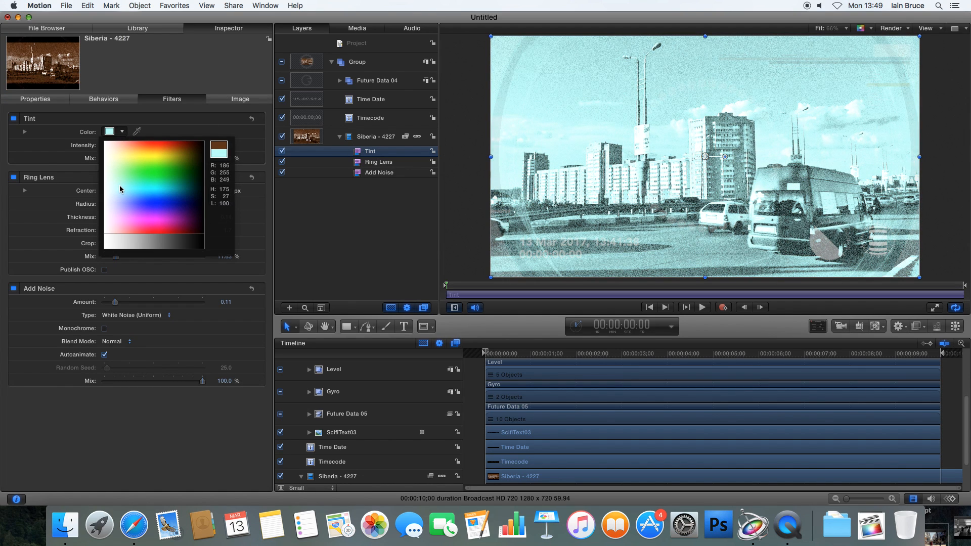
left_click(120, 186)
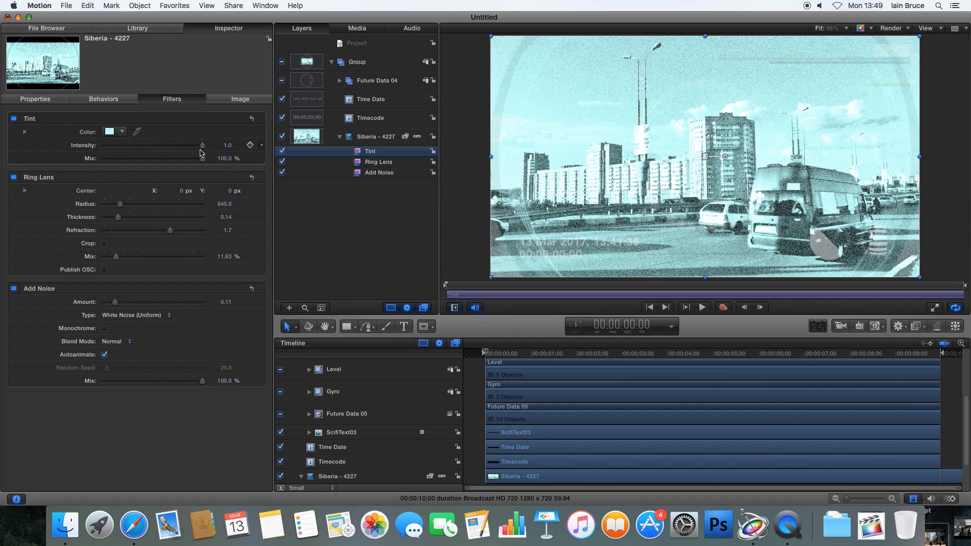
Reduce the Tint filter on the Siberia - 4227 clip to an intensity of 0.7 and a mix of 30%.
mouse_move(202, 158)
left_mouse_down()
mouse_move(163, 159)
mouse_move(172, 148)
mouse_move(162, 146)
mouse_move(131, 162)
mouse_move(191, 146)
left_mouse_up()
left_click_drag(131, 159, 171, 148)
Apply the Contrast filter from the Color Correction category to the Siberia - 4227 clip, above the Tint filter.
left_click(159, 33)
left_click(170, 141)
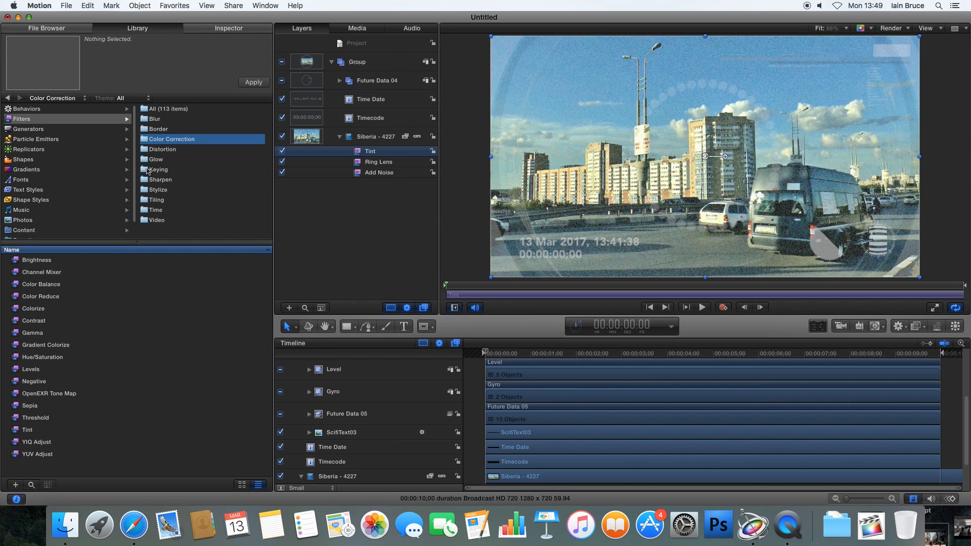
left_click_drag(48, 328, 371, 145)
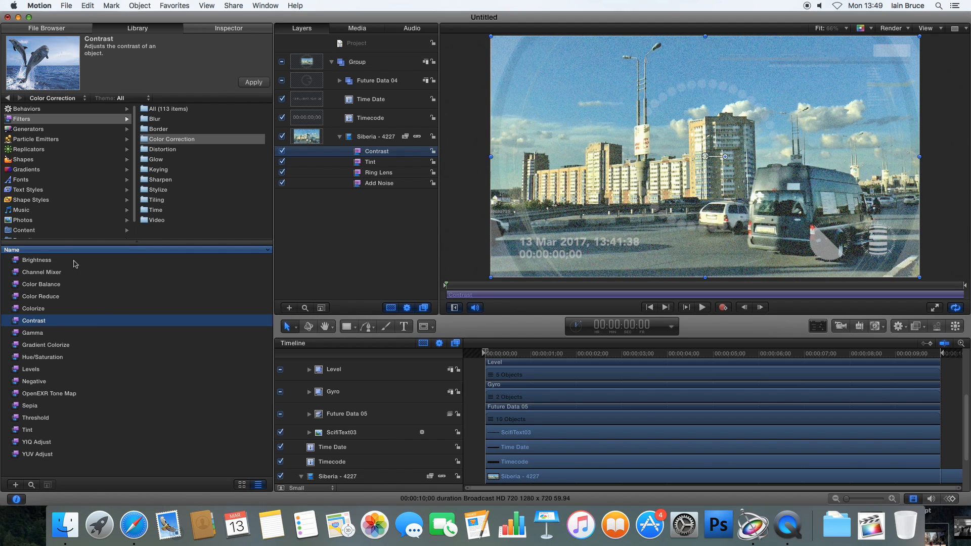
Adjust the Contrast filter to a contrast of about 1.14, a pivot of about 0.47 and a mix of 73.65%.
left_click(214, 29)
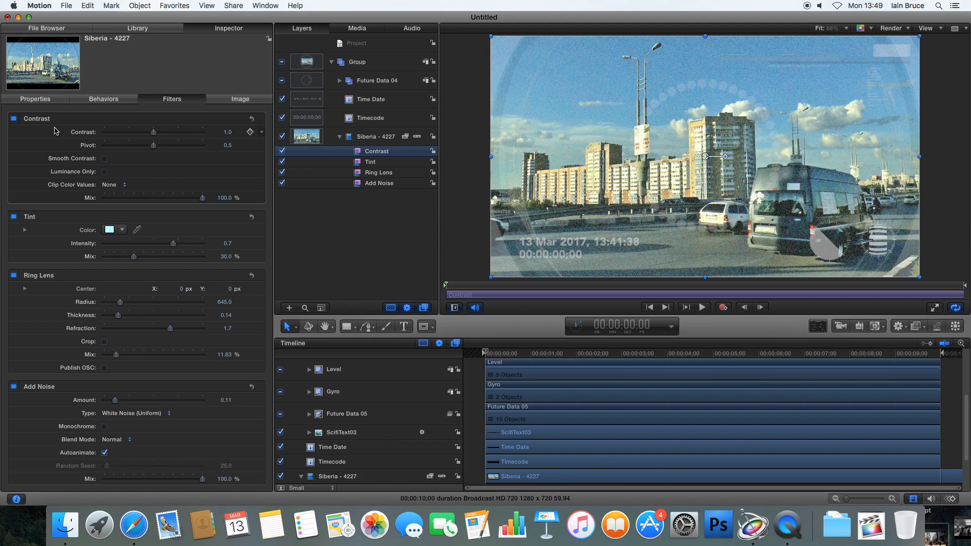
mouse_move(158, 132)
left_mouse_down()
mouse_move(178, 133)
mouse_move(151, 148)
left_mouse_up()
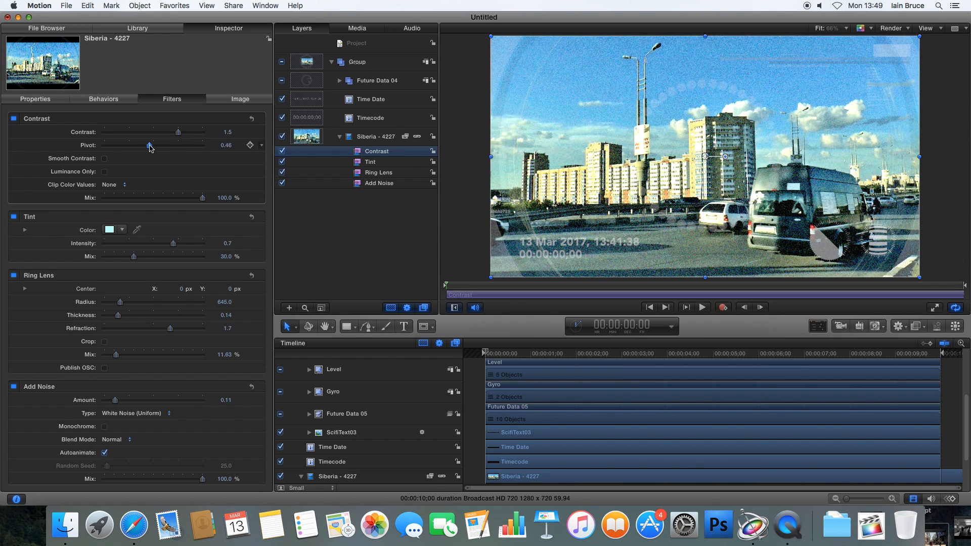
mouse_move(183, 198)
left_mouse_down()
mouse_move(195, 198)
mouse_move(126, 198)
mouse_move(178, 199)
left_mouse_up()
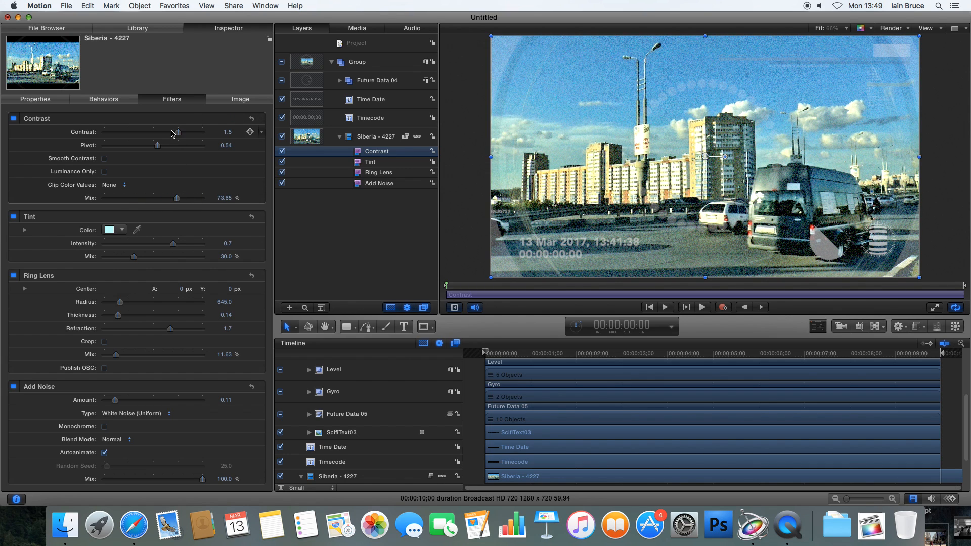
mouse_move(159, 147)
left_mouse_down()
mouse_move(134, 147)
mouse_move(205, 149)
mouse_move(113, 140)
mouse_move(170, 141)
mouse_move(162, 140)
left_mouse_up()
Raise the Tint filter's mix to 53.31% and play the project to check the look.
left_click_drag(134, 256, 156, 260)
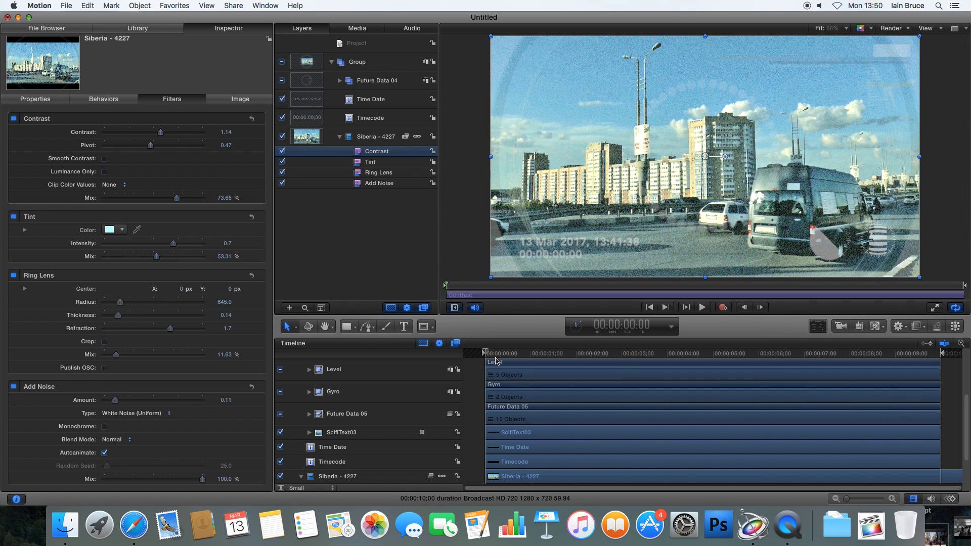
key("space")
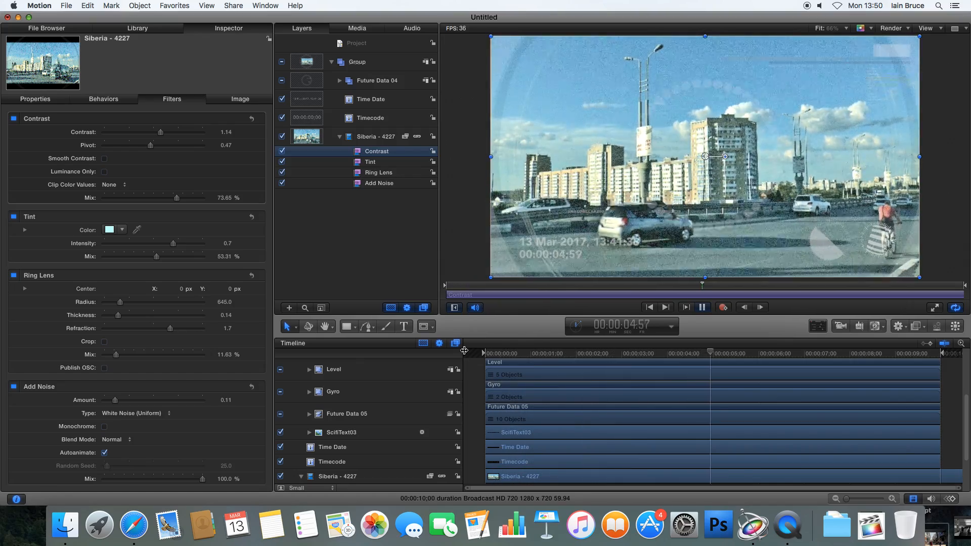
key("space")
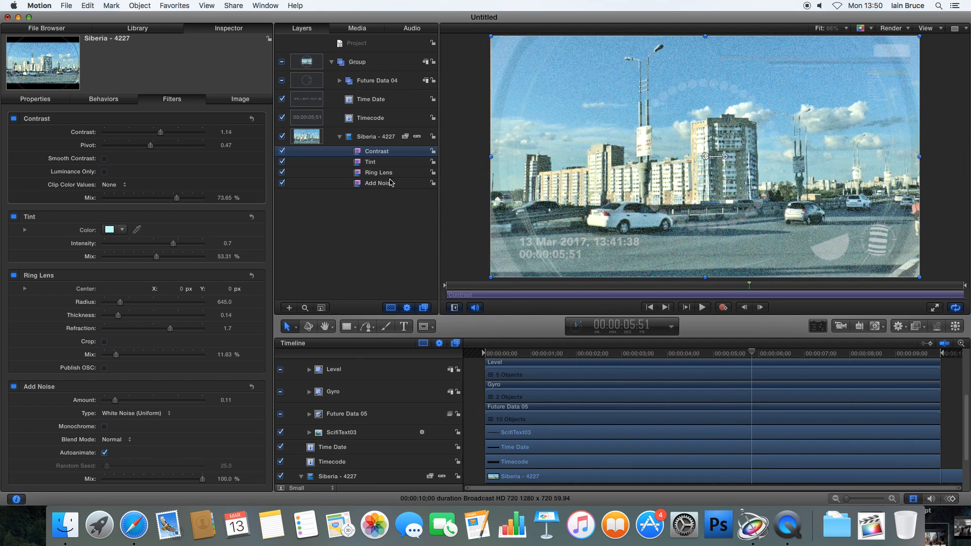
Increase the Add Noise filter's amount to 0.18 and play the project from the start.
left_click(390, 182)
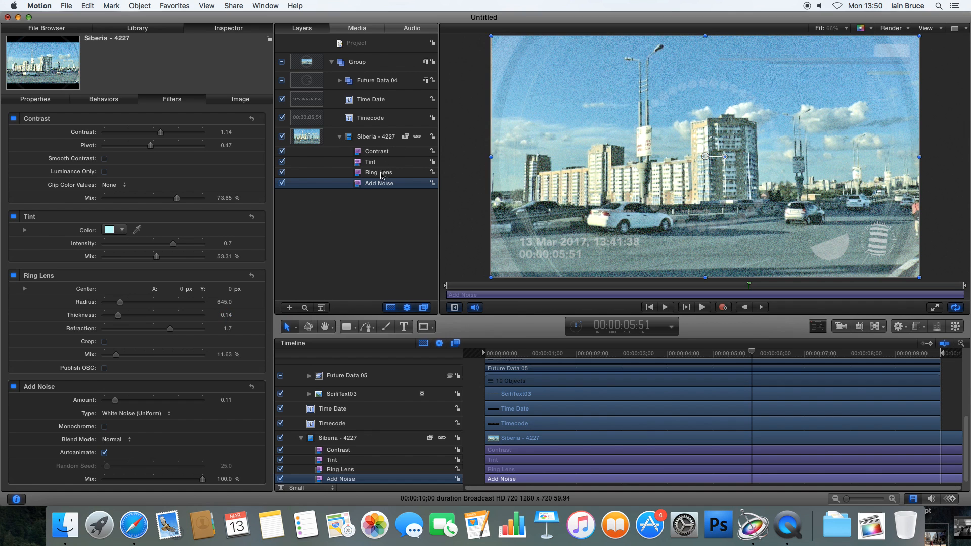
left_click_drag(115, 400, 121, 401)
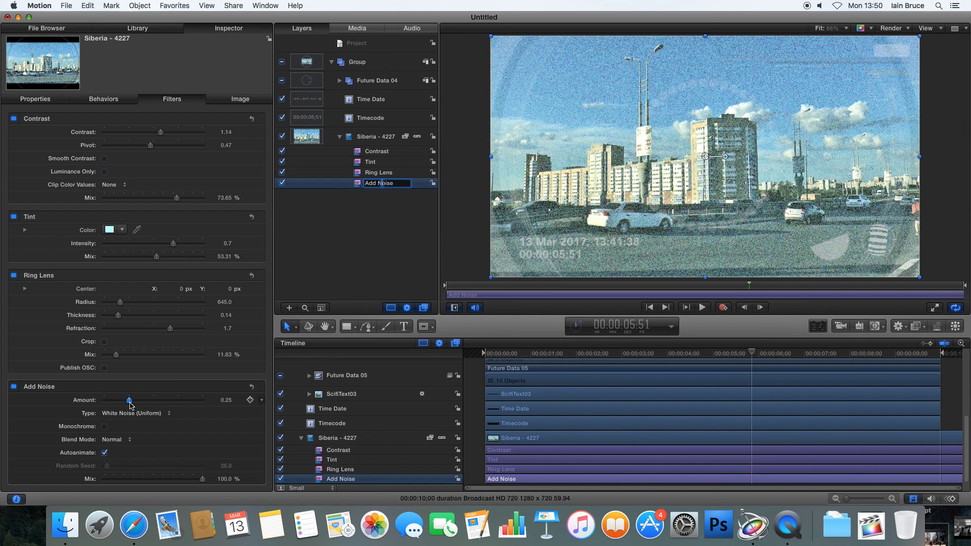
left_click_drag(590, 357, 442, 360)
key("space")
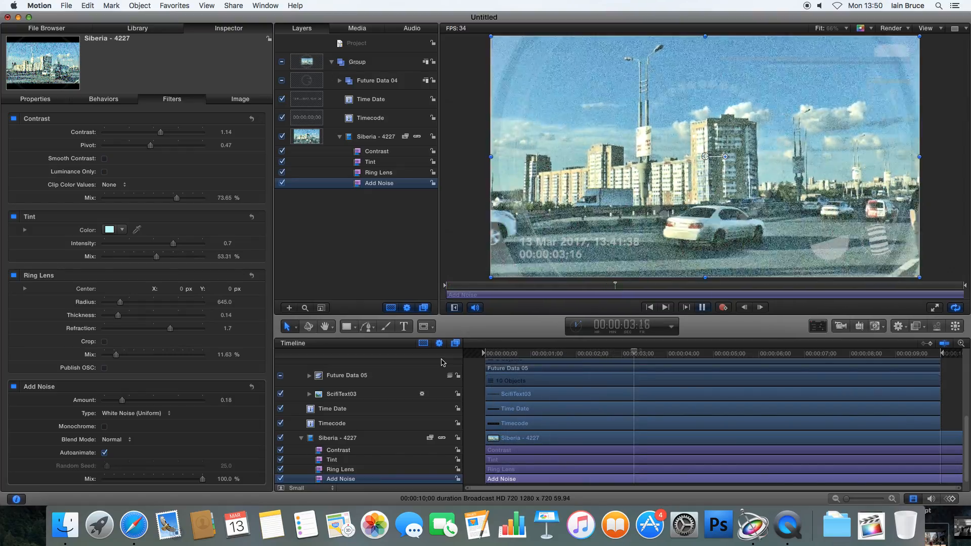
key("space")
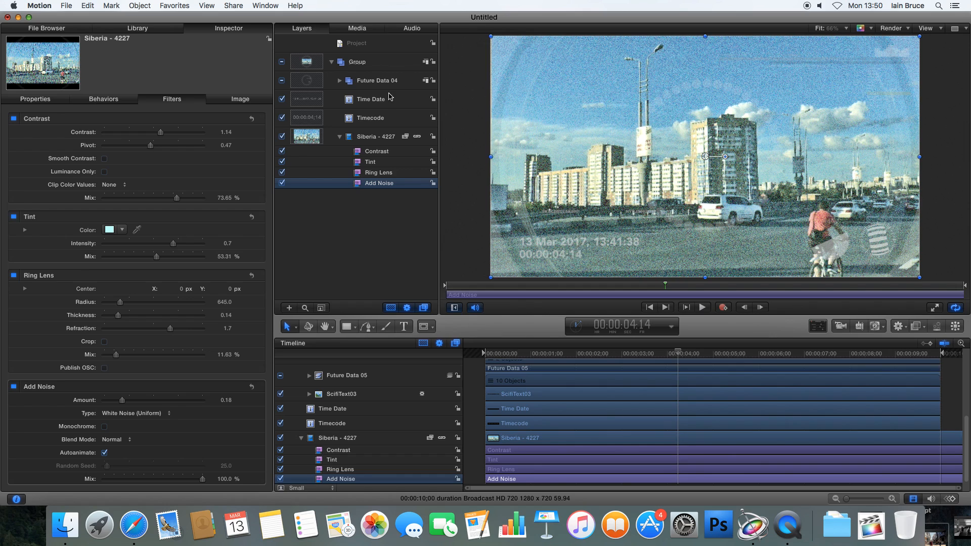
Expand the Future Data 04 group, view the Ring Gear 01 properties and play the project on.
left_click(377, 80)
left_click(339, 81)
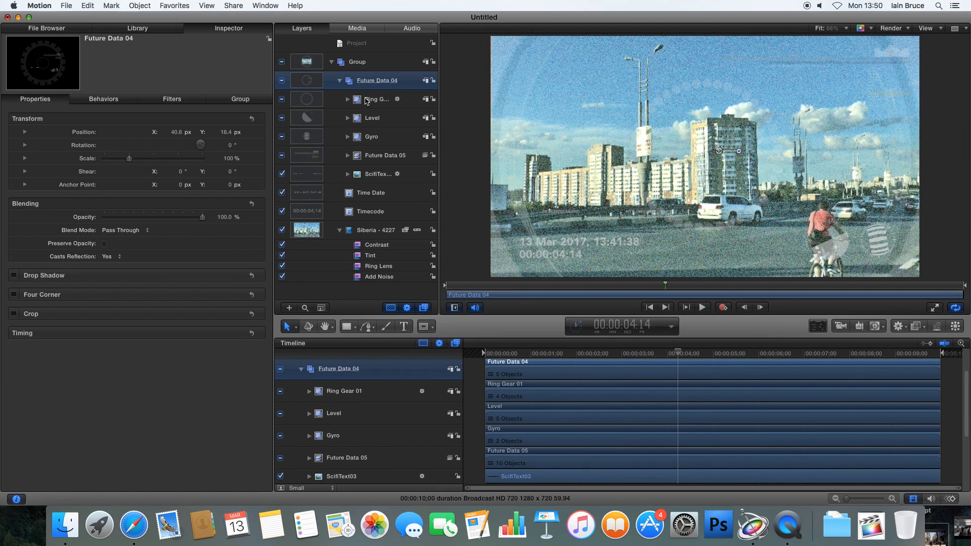
left_click(370, 99)
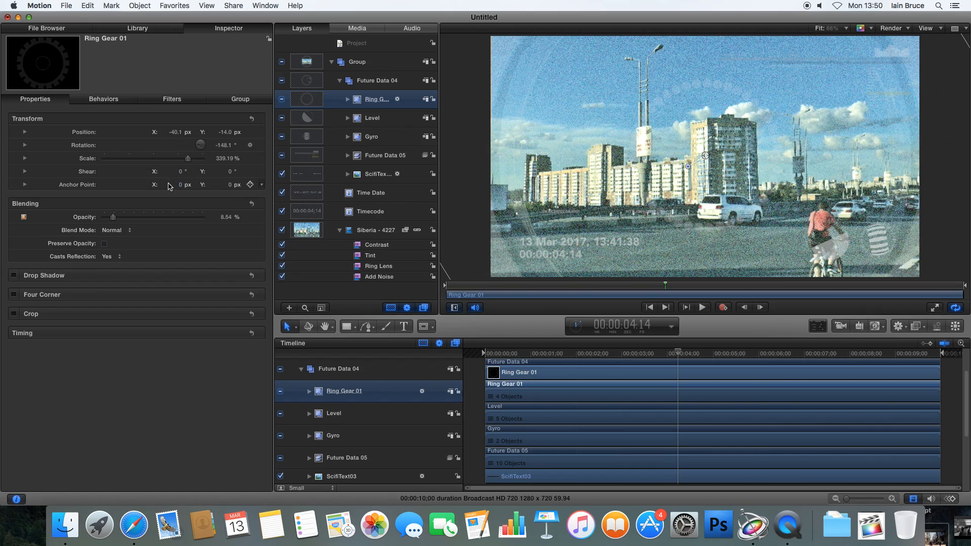
key("space")
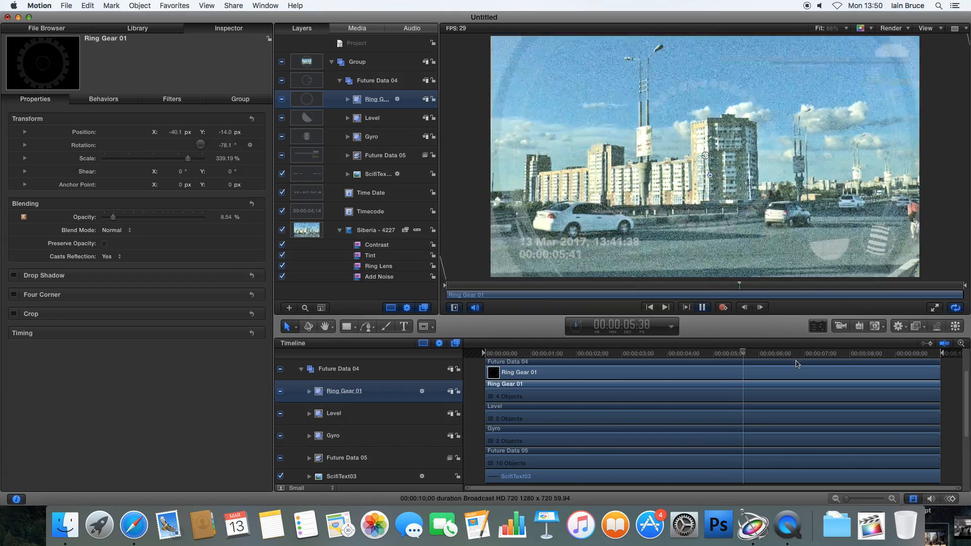
key("space")
Lower the Add Noise filter's amount to 0.09 and play the project to check the grain.
left_click(391, 277)
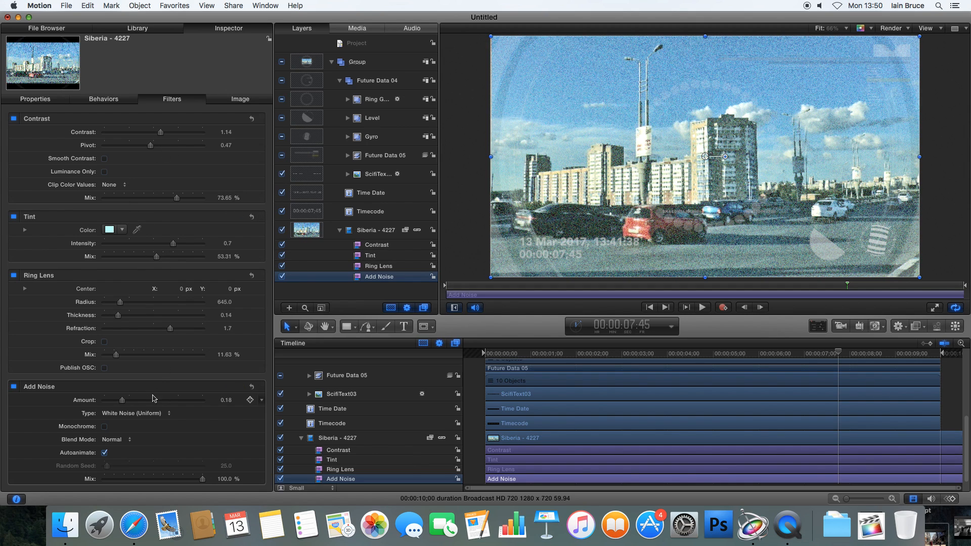
left_click_drag(118, 401, 112, 400)
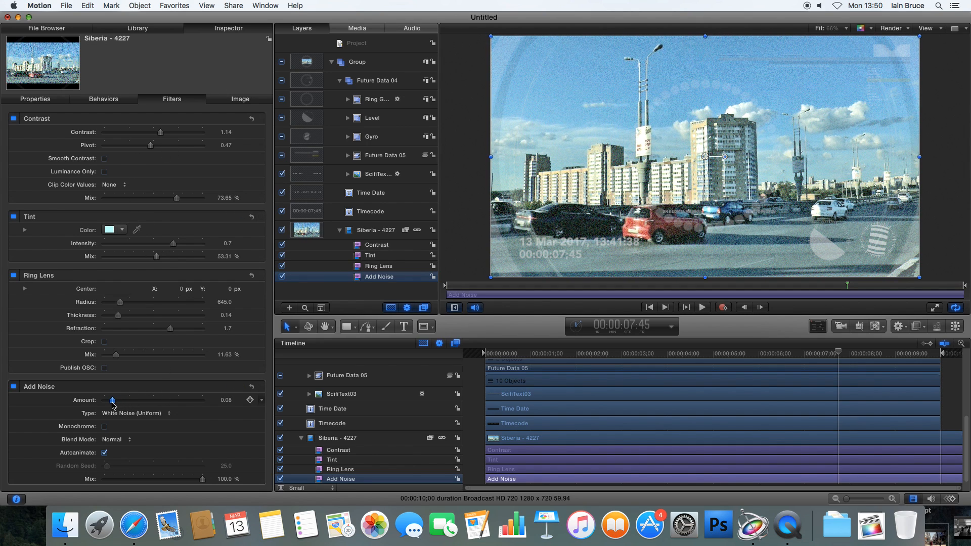
key("space")
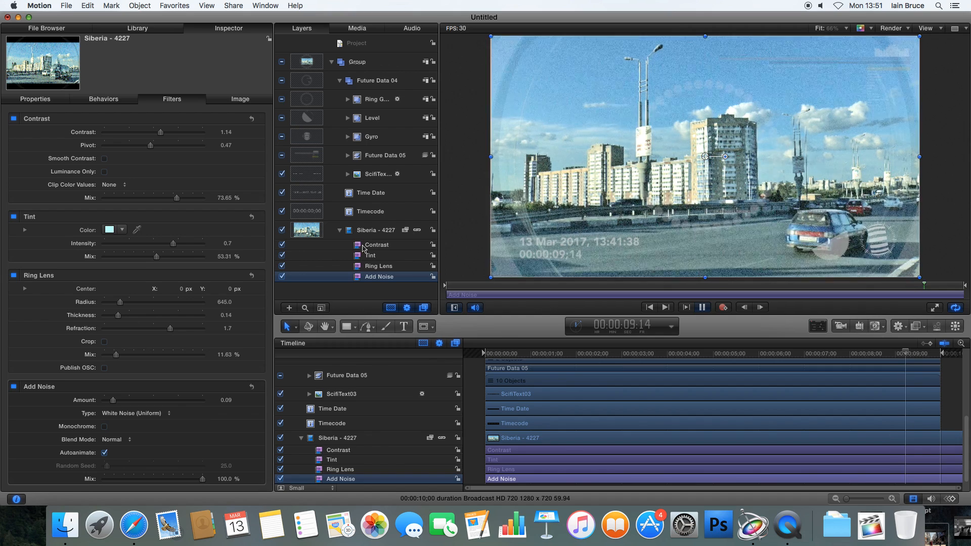
key("space")
Try to move the clip's four filters together, and add a new empty group at the top of the layer list.
left_click(383, 246)
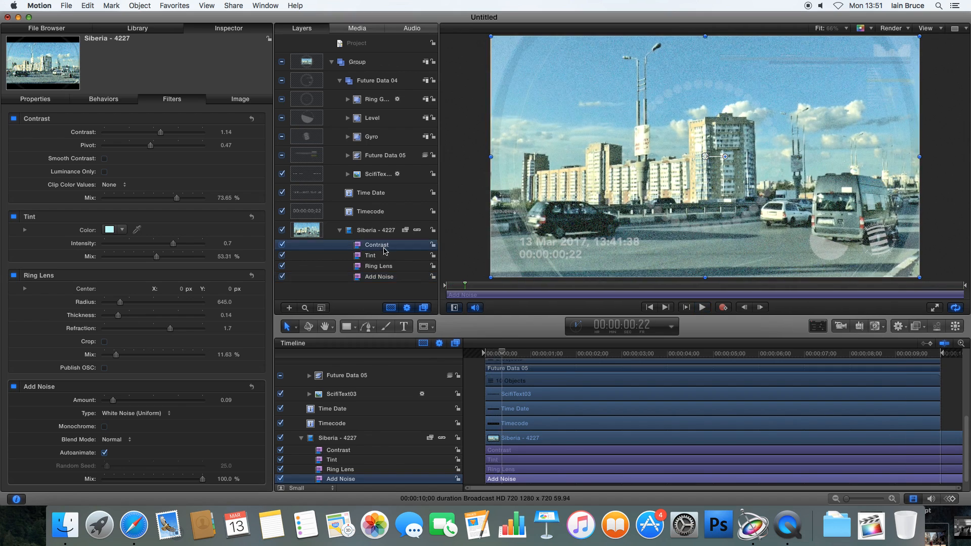
left_click(383, 279, "shift")
left_click_drag(383, 248, 381, 238)
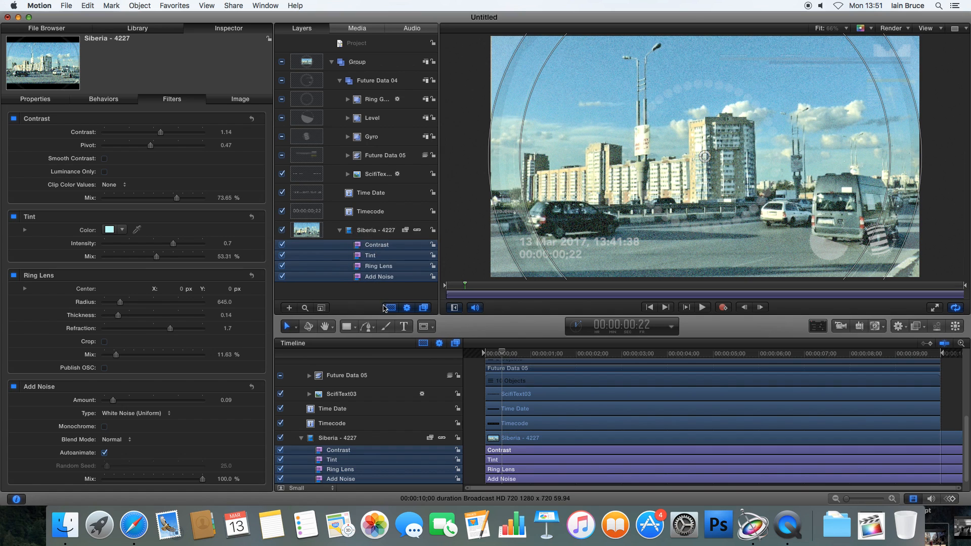
left_click(366, 290)
right_click(366, 290)
left_click(379, 292)
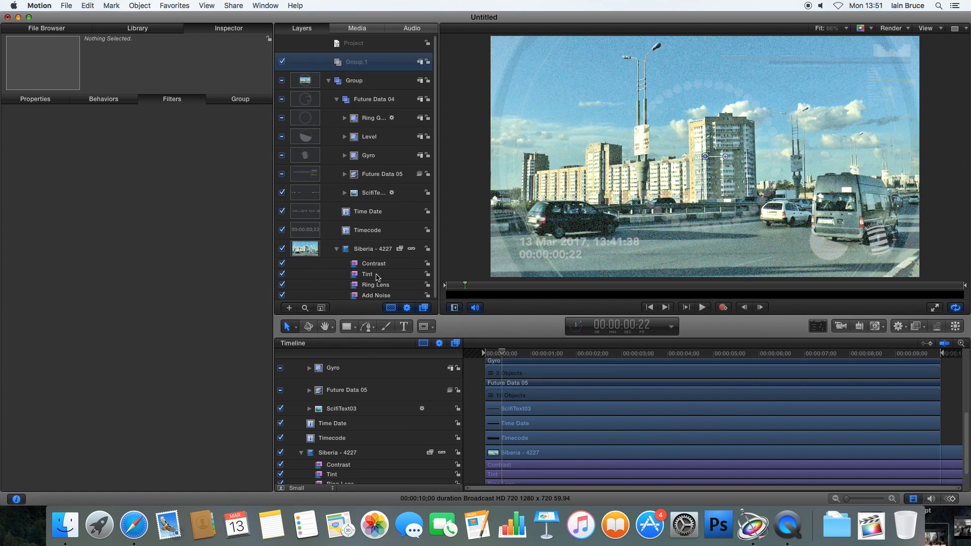
Try to move the Contrast, Tint, Ring Lens and Add Noise filters to the new empty group, and undo the move.
left_click(373, 264)
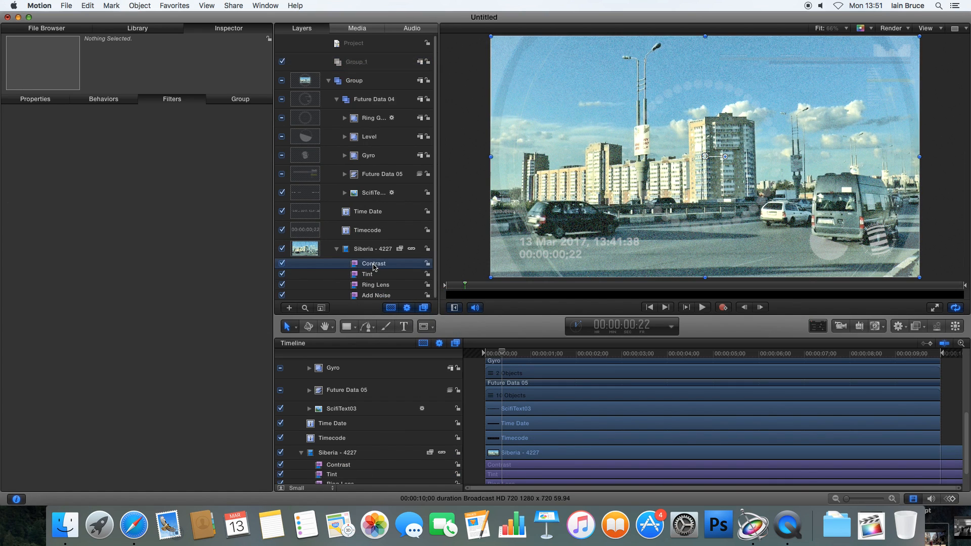
left_click(381, 296, "shift")
left_click_drag(381, 295, 368, 61)
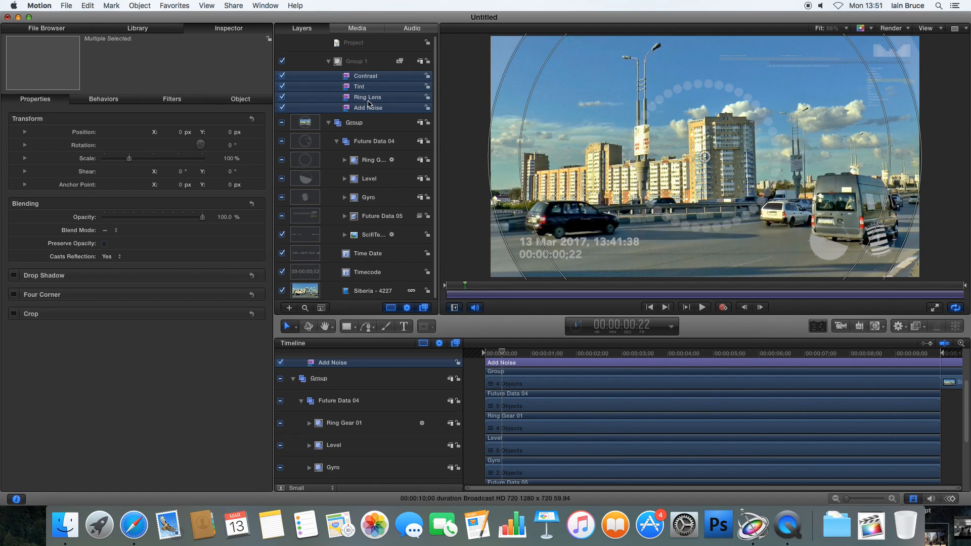
key("super+z")
Move the Add Noise and Ring Lens filters from the Siberia - 4227 clip onto its parent Group.
left_click(374, 248)
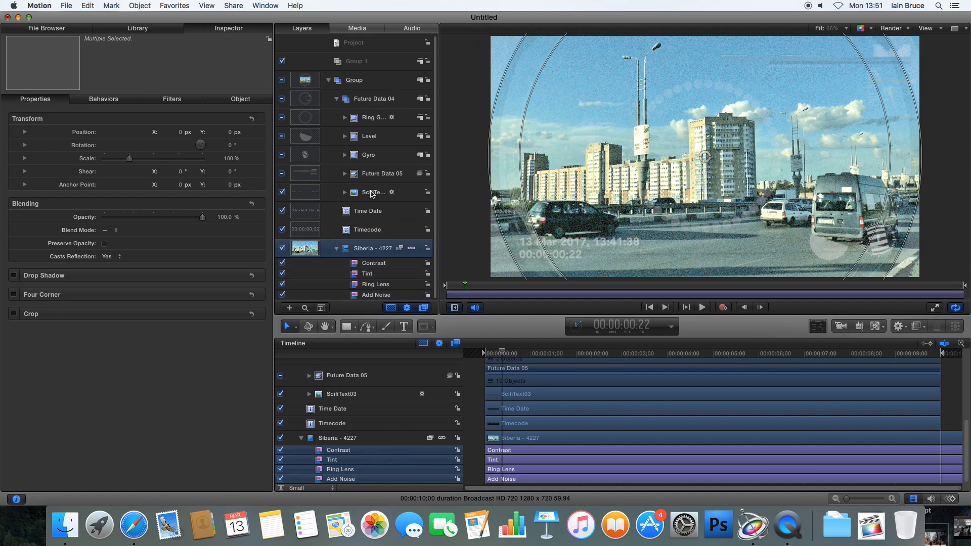
left_click(337, 249)
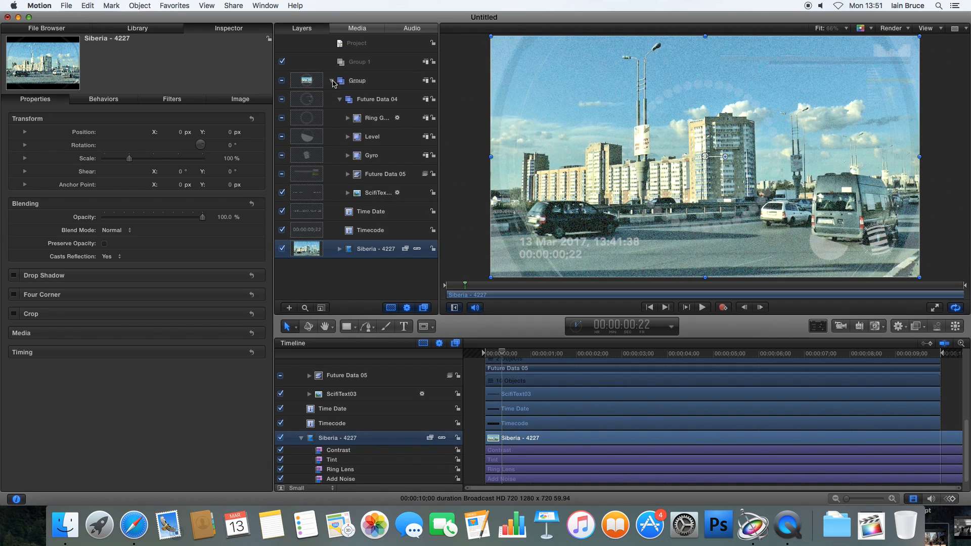
left_click(366, 274)
left_click(368, 253)
left_click(339, 249)
left_click_drag(377, 297, 378, 83)
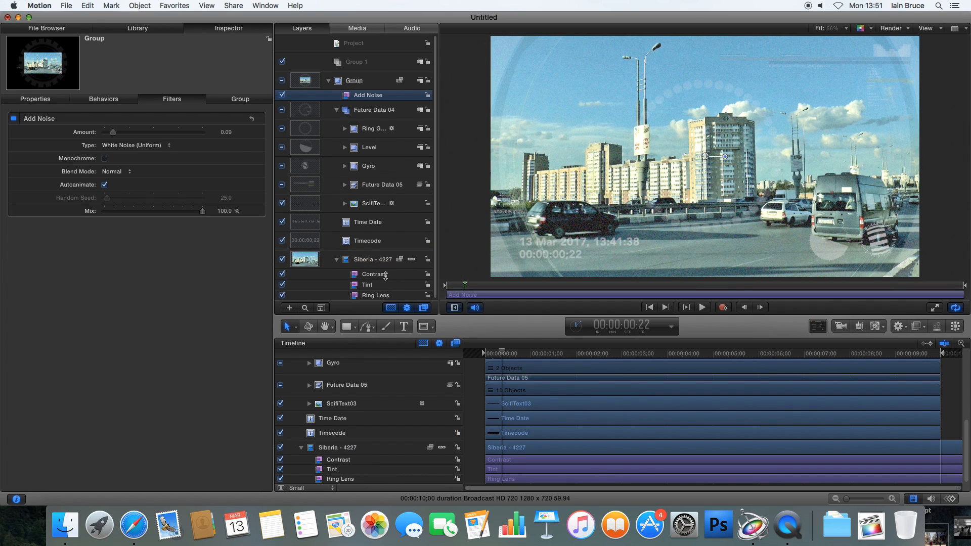
left_click_drag(376, 297, 372, 83)
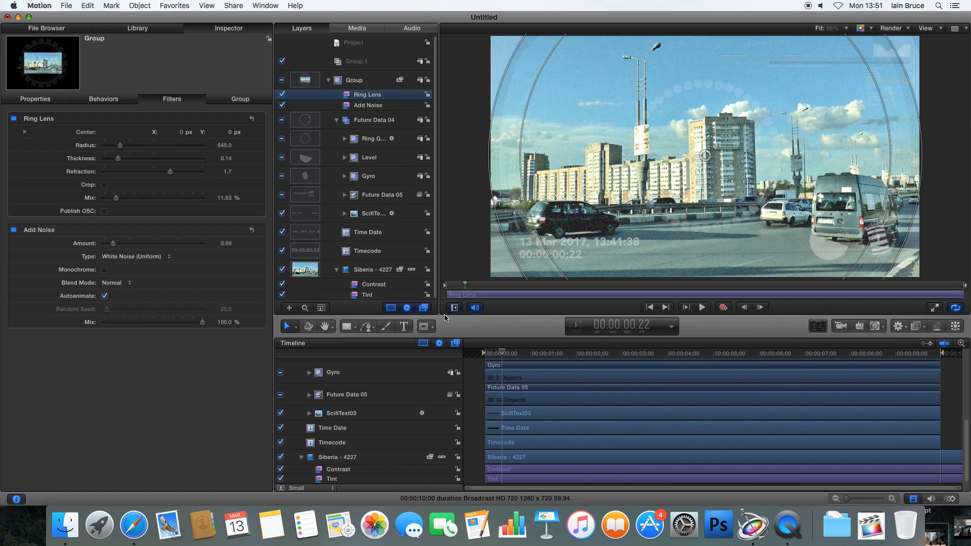
Return to the first frame and review the filters on the Group and those remaining on the Siberia - 4227 clip.
left_click(477, 372)
left_click_drag(510, 355, 476, 357)
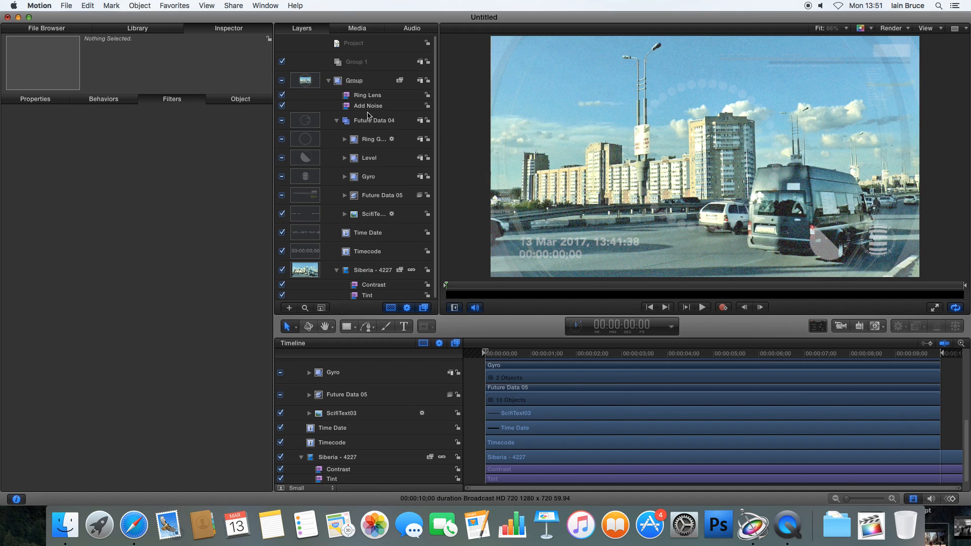
left_click(374, 97)
left_click(376, 105)
left_click(352, 82)
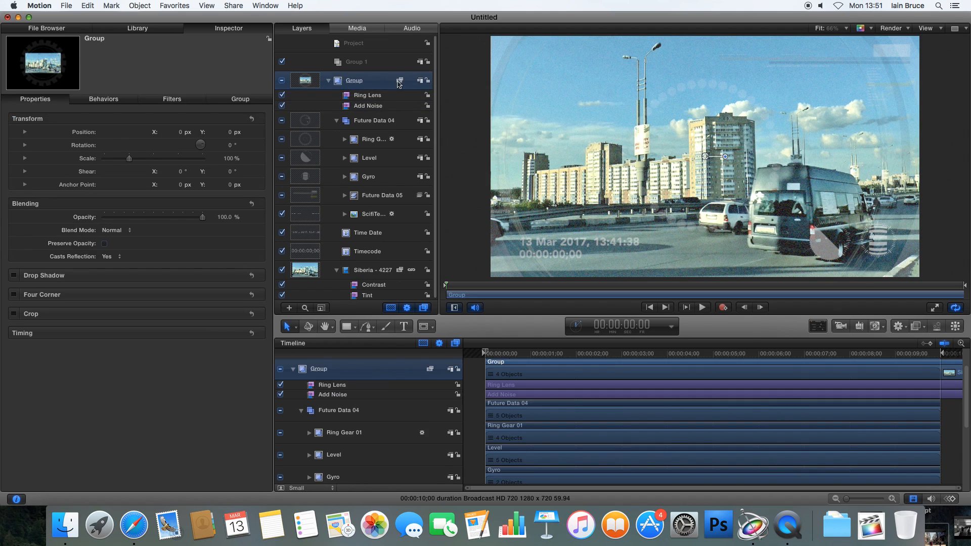
left_click(374, 271)
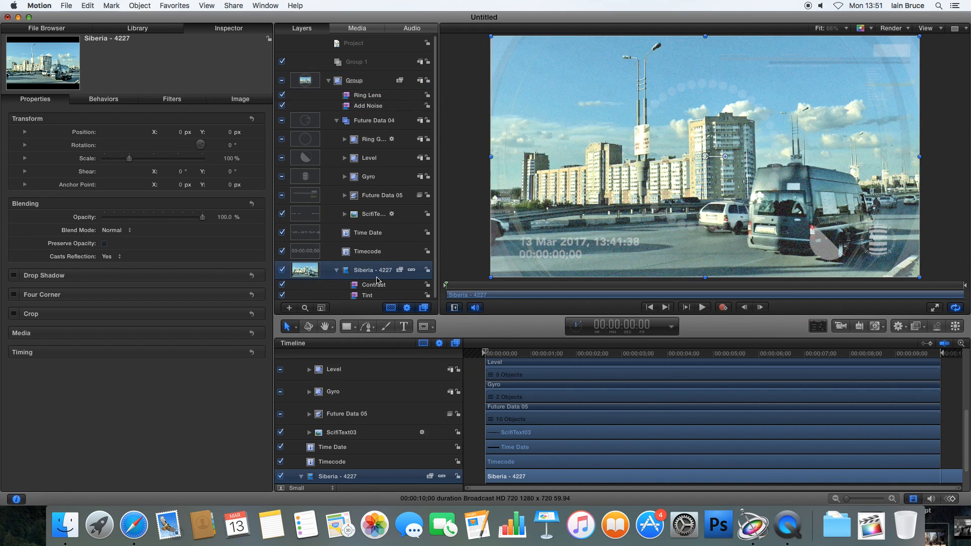
left_click(380, 291)
left_click(381, 276)
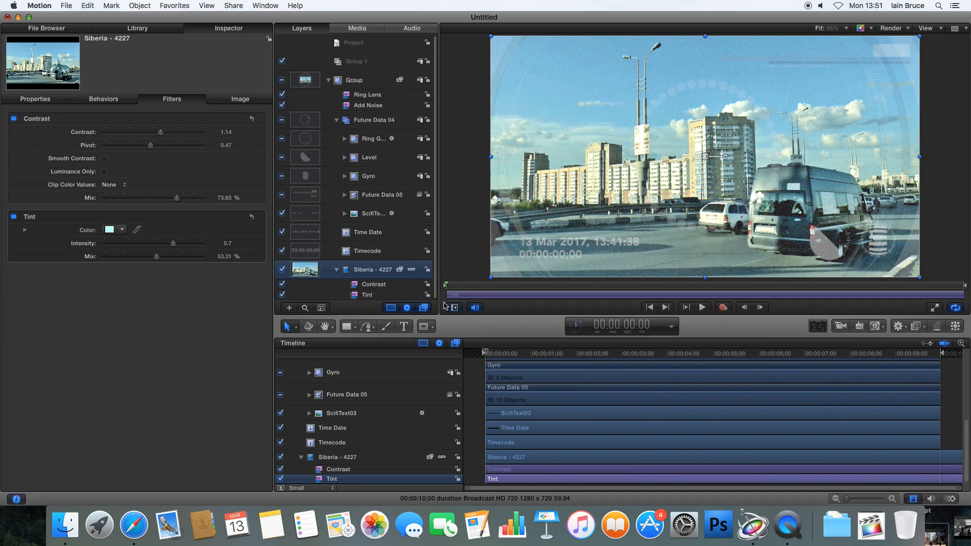
left_click_drag(498, 354, 444, 349)
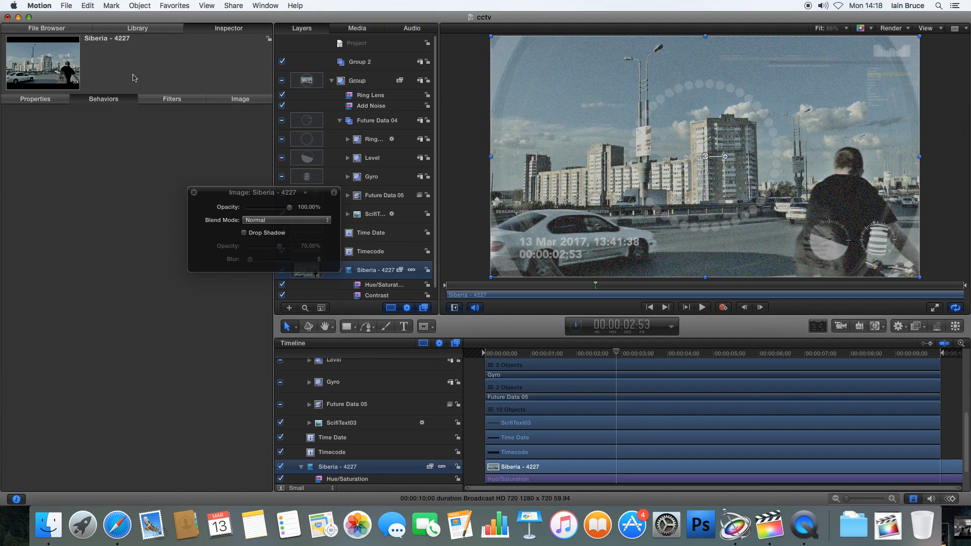
Return to the first frame, move the floating image controls aside and scale the Siberia - 4227 clip up to about 160.62%.
left_click(53, 100)
left_click_drag(616, 353, 465, 381)
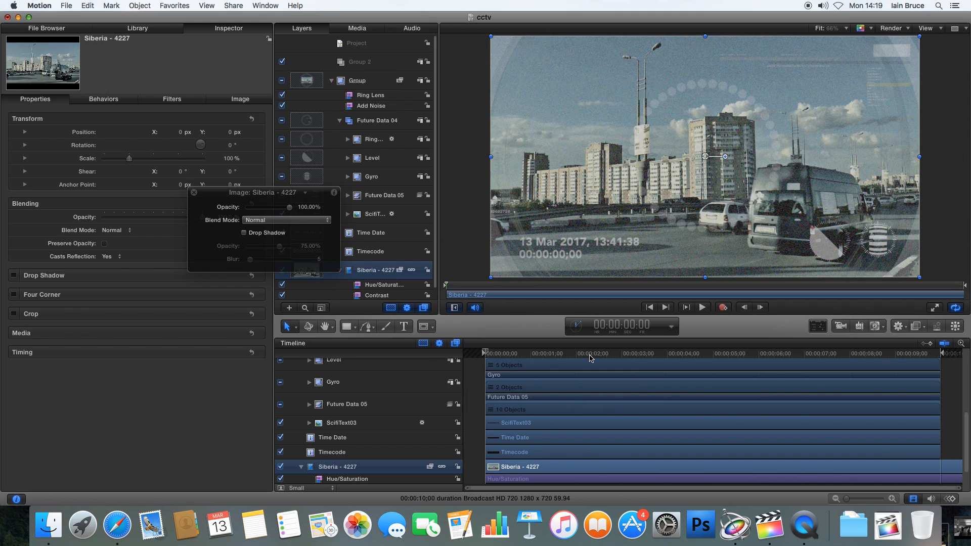
left_click_drag(516, 356, 463, 352)
left_click_drag(221, 194, 102, 380)
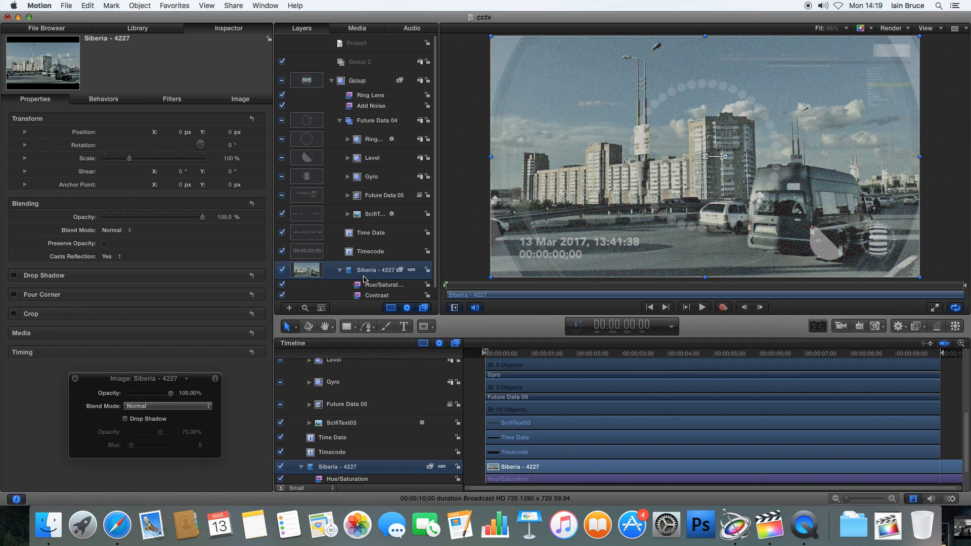
left_click_drag(129, 159, 144, 161)
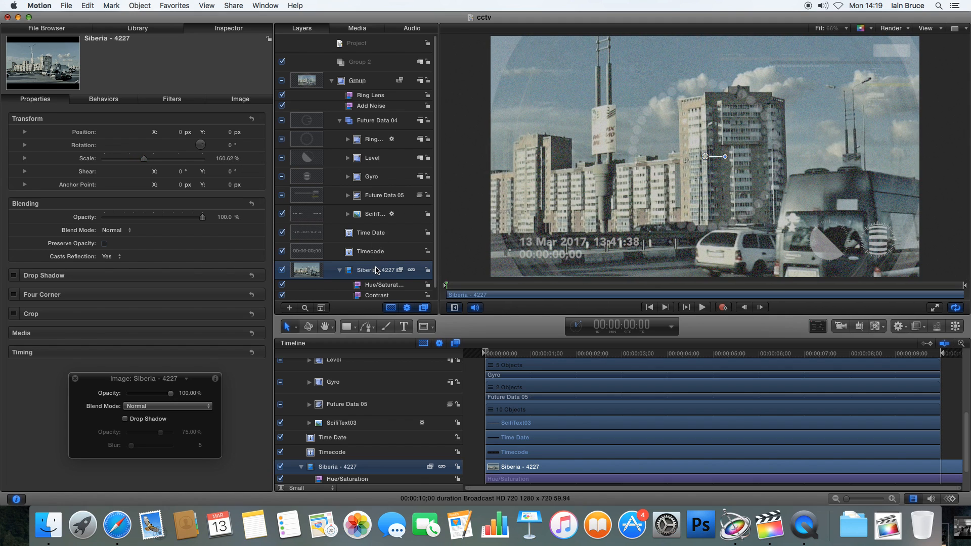
Move the Siberia - 4227 clip to Y 213.2 px and keyframe its position and scale at 00:00:04:59.
left_click_drag(226, 133, 224, 131)
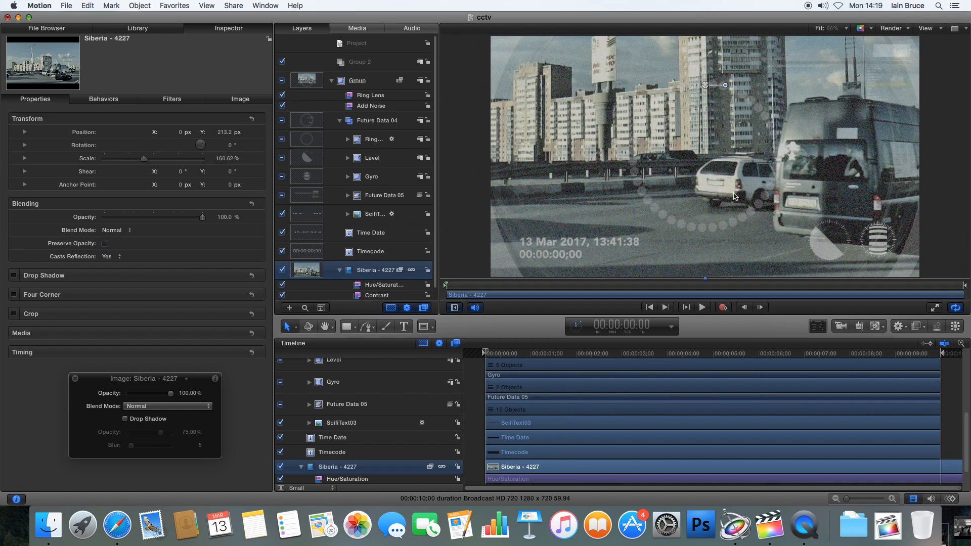
left_click(250, 133)
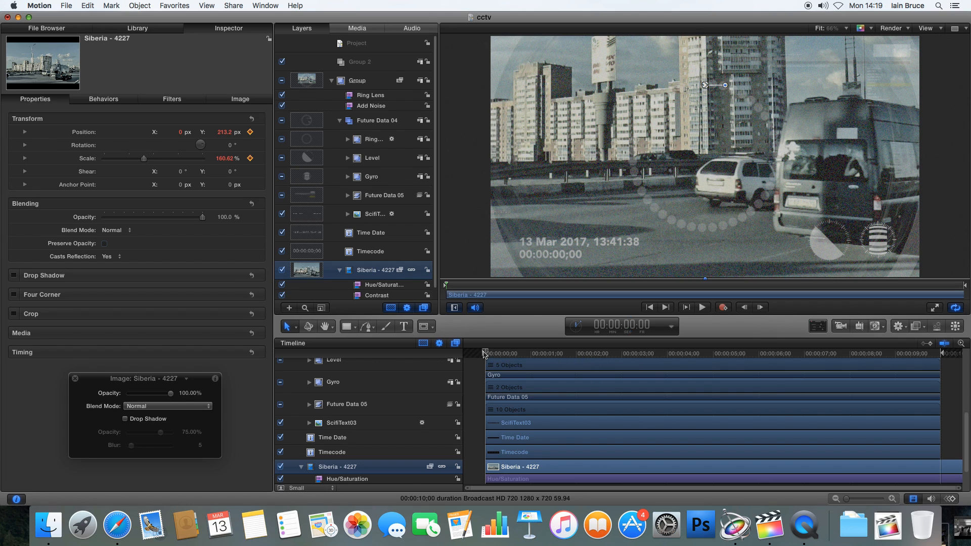
key("super+z")
left_click(250, 132)
left_click_drag(543, 353, 711, 363)
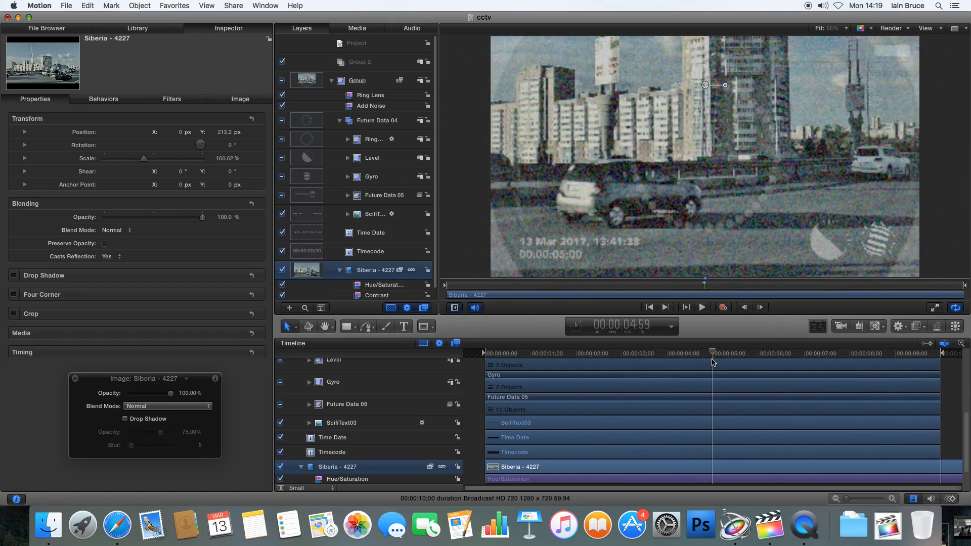
left_click(250, 159)
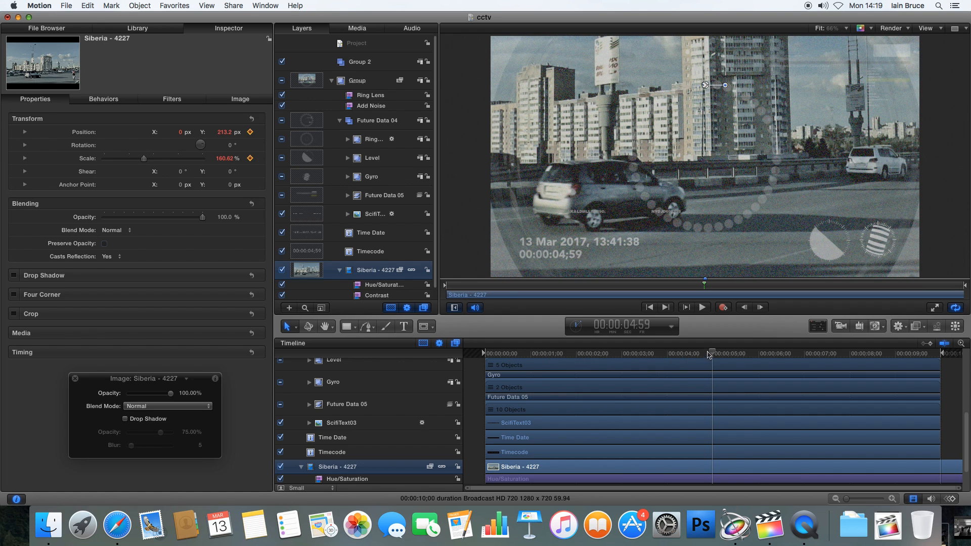
Keyframe the Siberia - 4227 clip's X position at 383 px on the first frame and about -389 px at 00:00:09:59.
left_click_drag(714, 355, 472, 354)
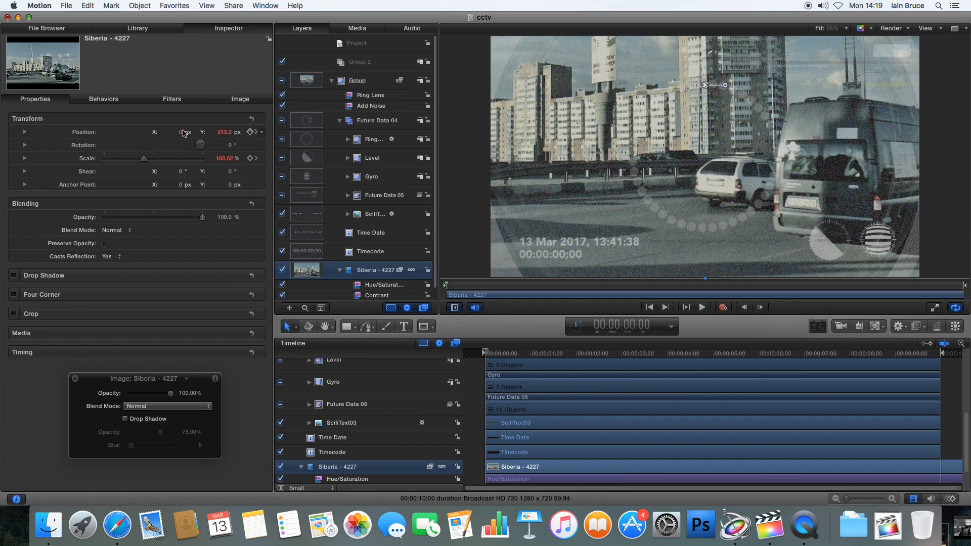
mouse_move(180, 132)
left_mouse_down()
mouse_move(232, 133)
mouse_move(195, 132)
left_mouse_up()
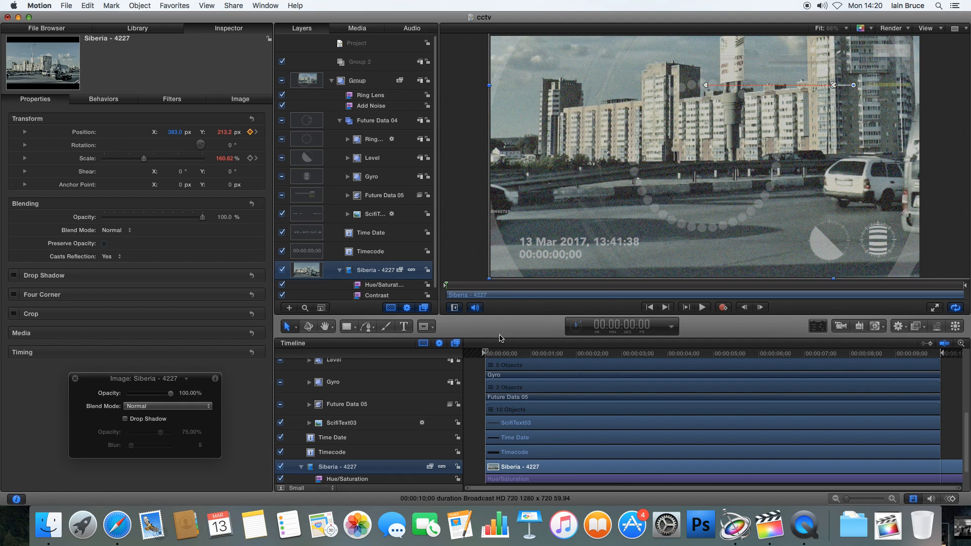
left_click_drag(486, 355, 947, 374)
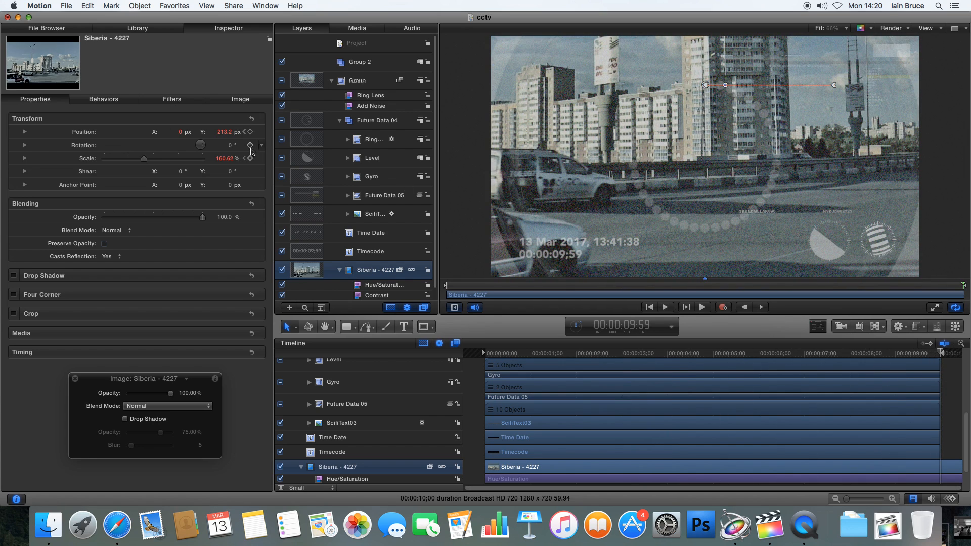
left_click(184, 134)
left_click_drag(181, 135, 51, 135)
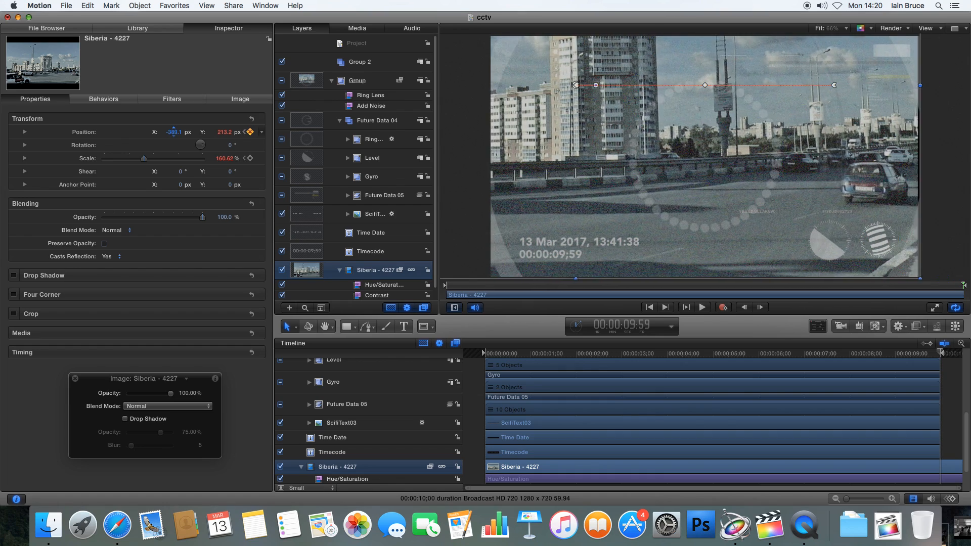
left_click(173, 132)
Return to the first frame, deselect the clip and play the project through to review the camera pan.
left_click_drag(940, 355, 484, 355)
left_click(471, 376)
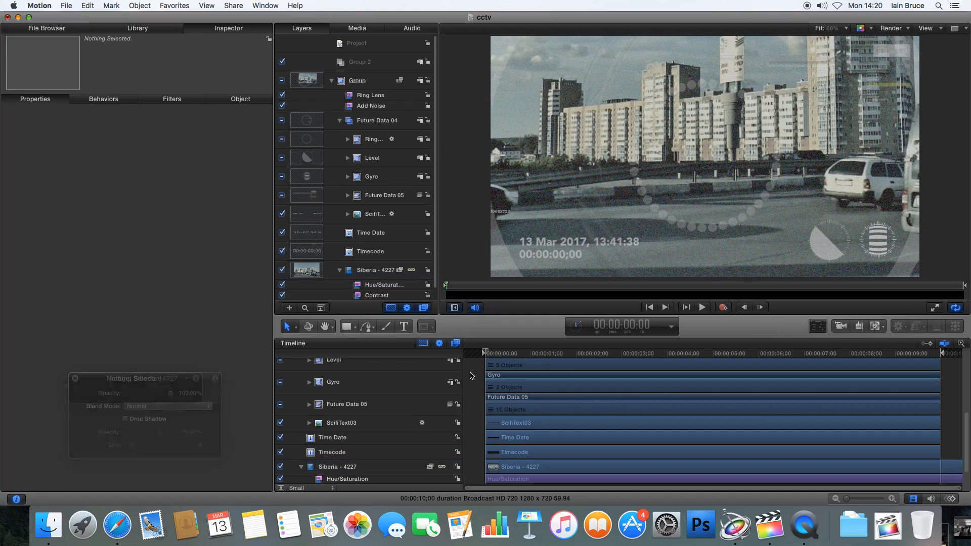
key("space")
key("F10")
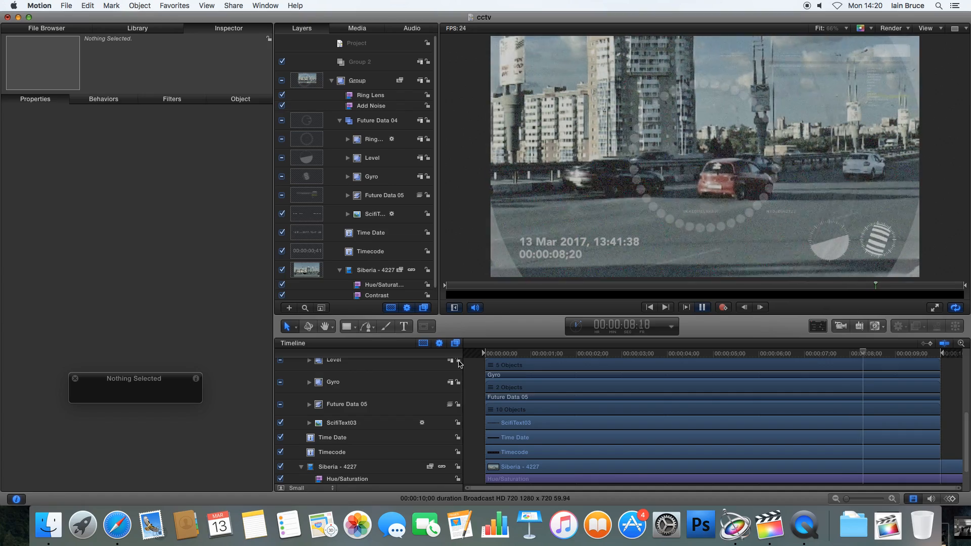
key("space")
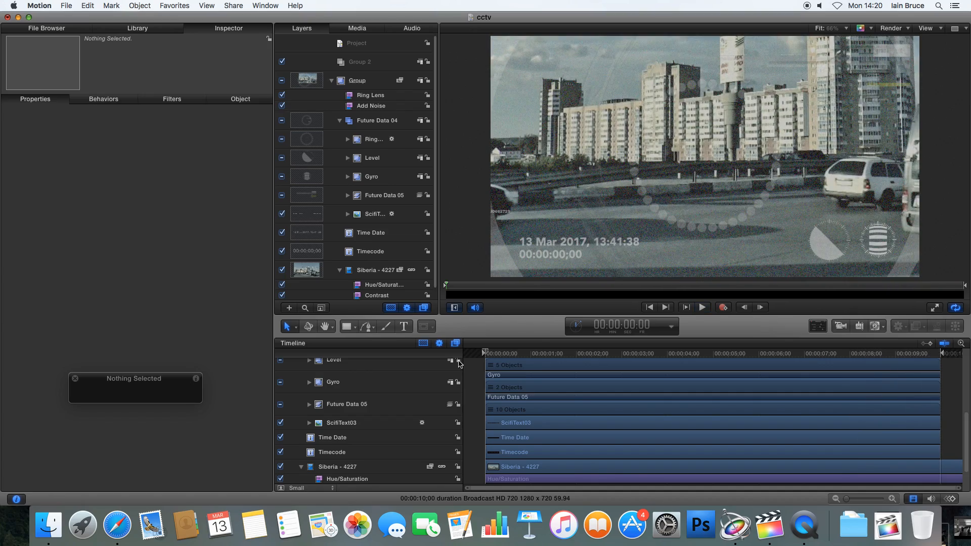
key("space")
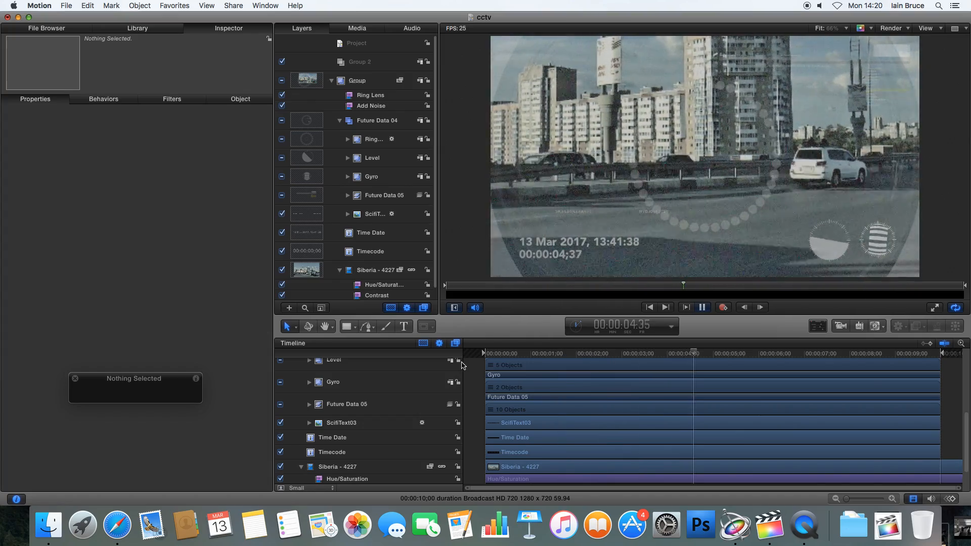
key("space")
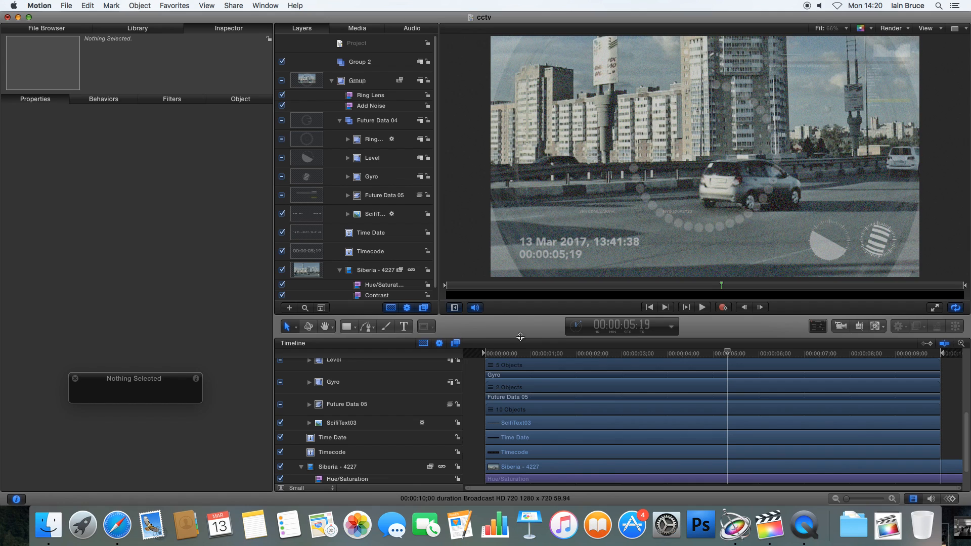
Find the Pixellate filter in the library and apply it to the Siberia - 4227 clip.
left_click(155, 30)
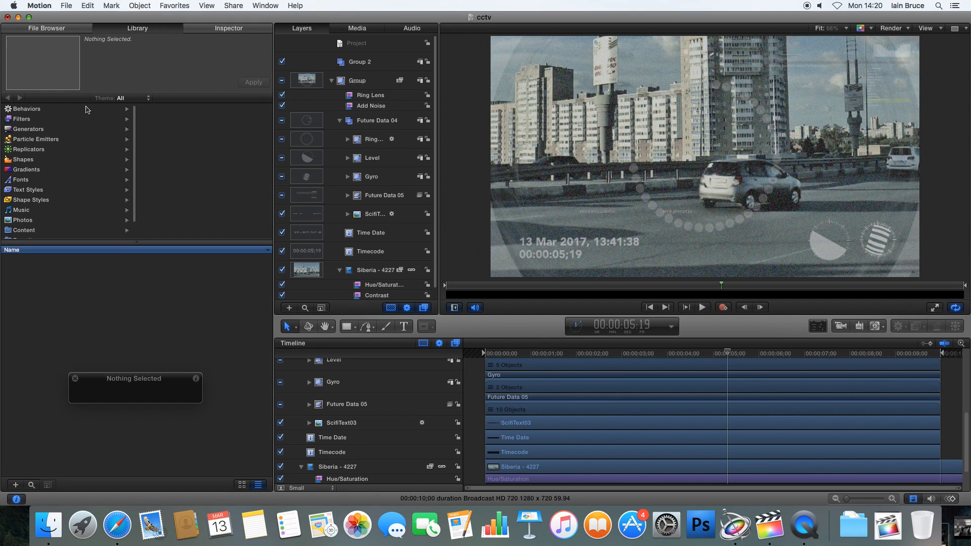
left_click(51, 130)
left_click(49, 121)
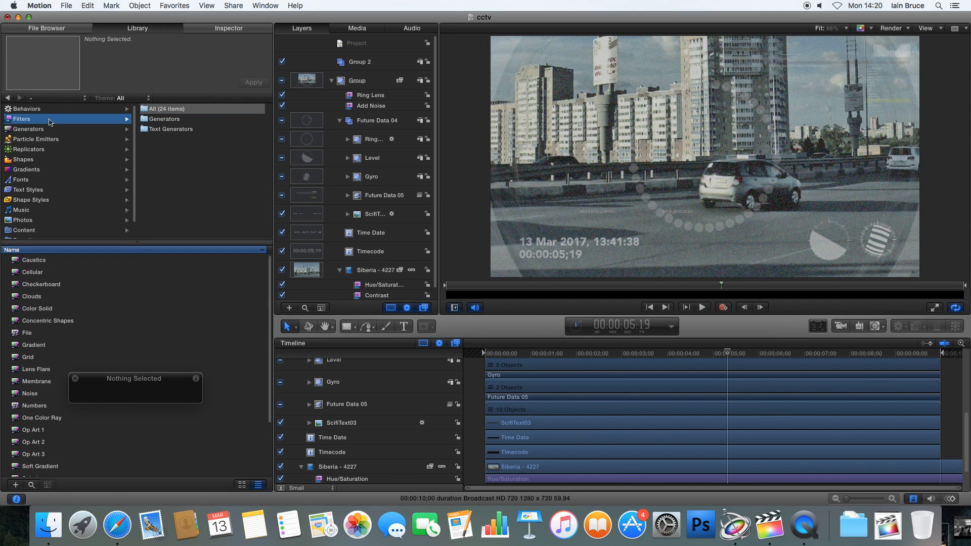
left_click_drag(271, 269, 266, 397)
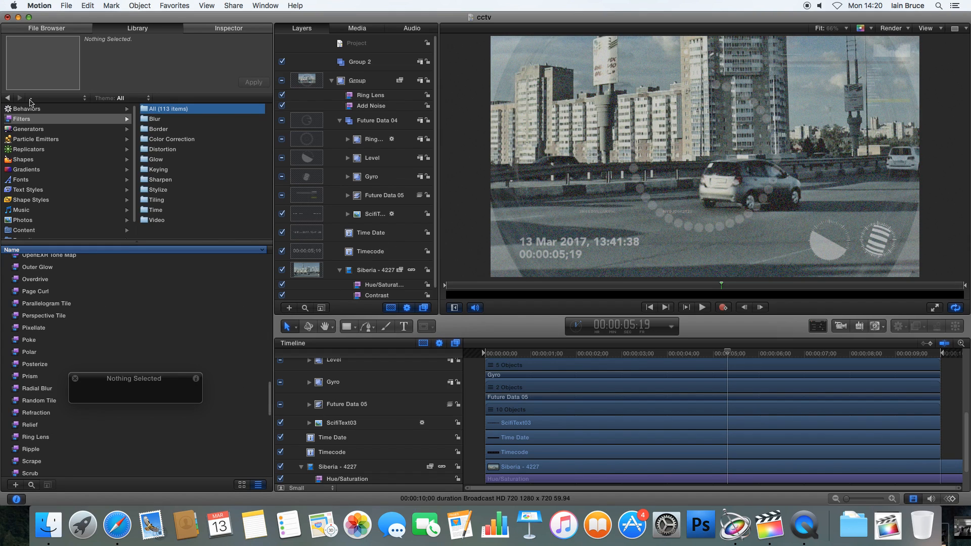
left_click(33, 328)
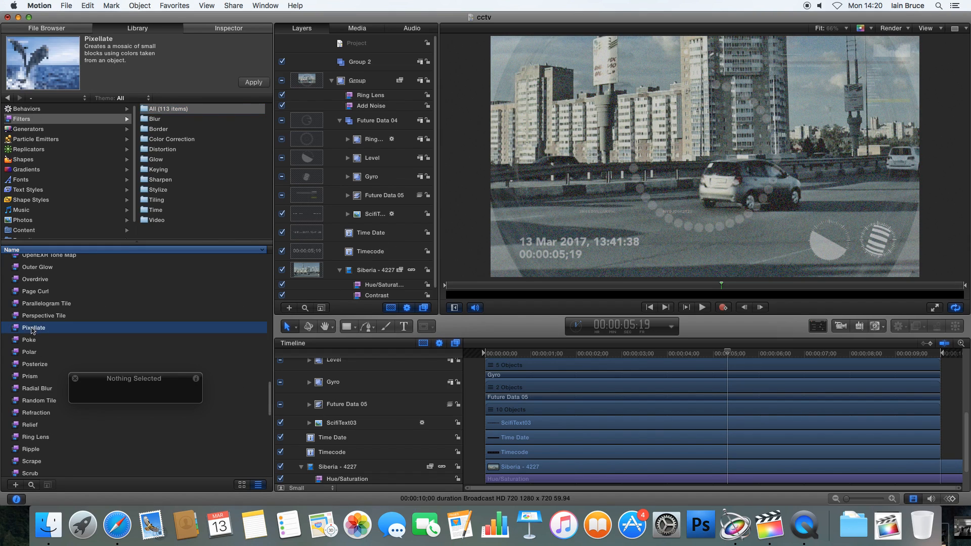
left_click_drag(28, 331, 380, 273)
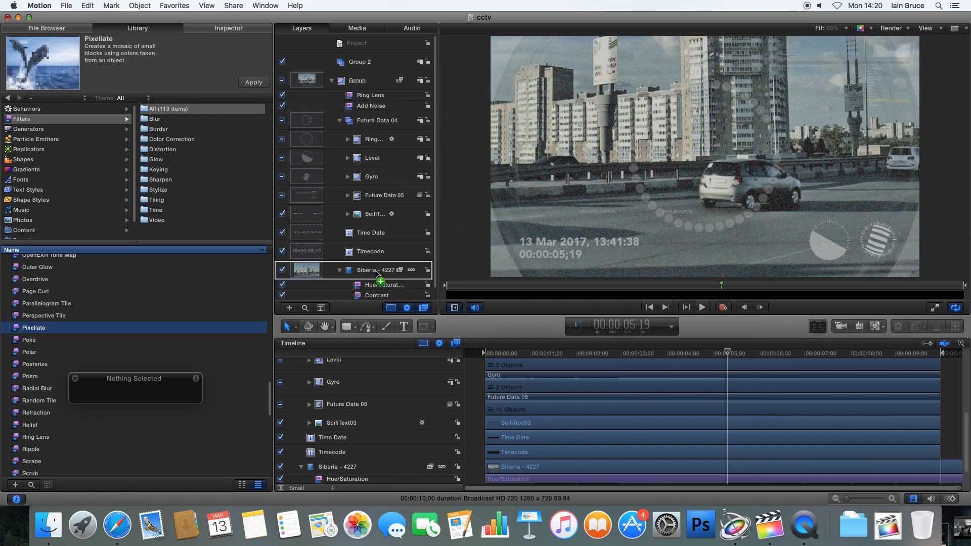
Reduce the Pixellate filter's scale so that its blocks are much finer.
key("super+3")
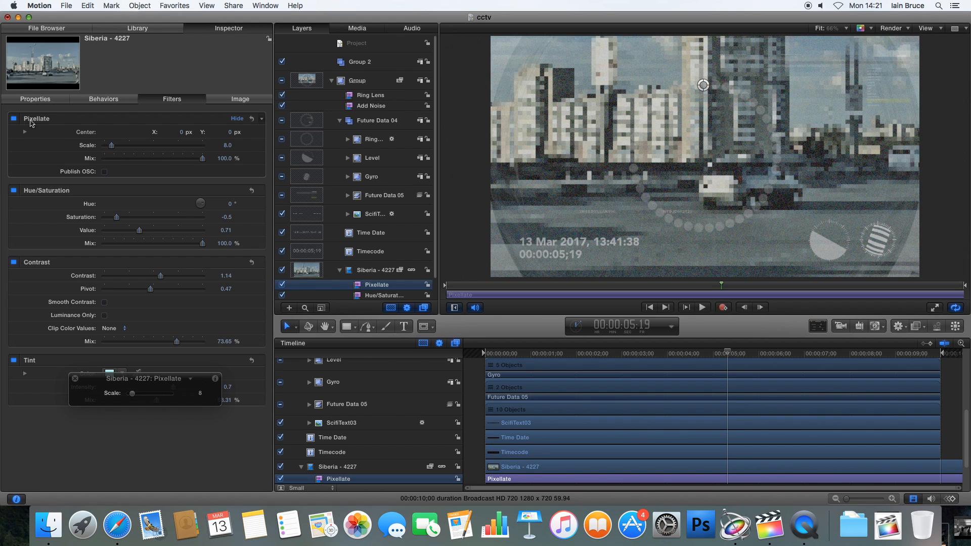
left_click_drag(112, 147, 100, 147)
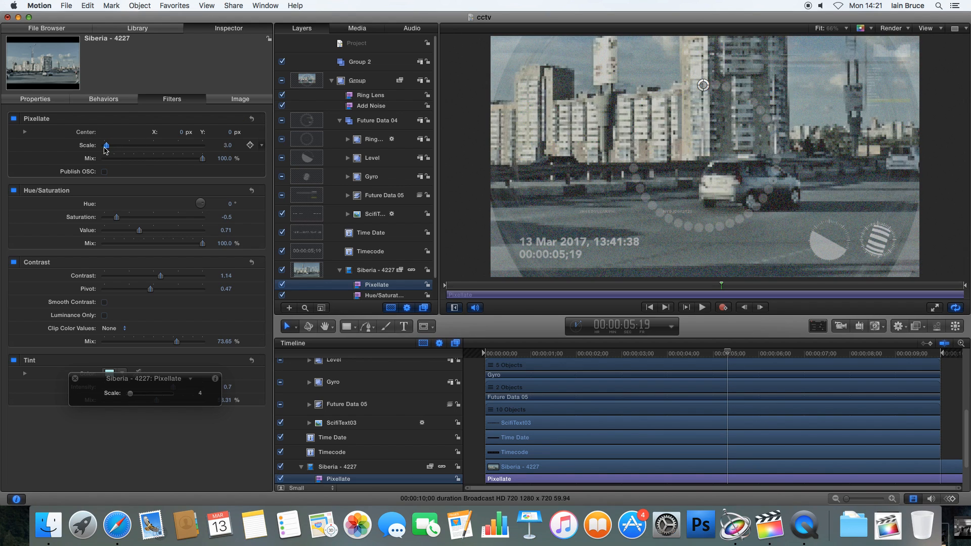
mouse_move(106, 151)
left_mouse_down()
mouse_move(172, 153)
mouse_move(108, 150)
left_mouse_up()
Play the project from the first frame to check the pixellated footage, and return to the start.
left_click_drag(724, 356, 463, 357)
left_click(469, 385)
key("space")
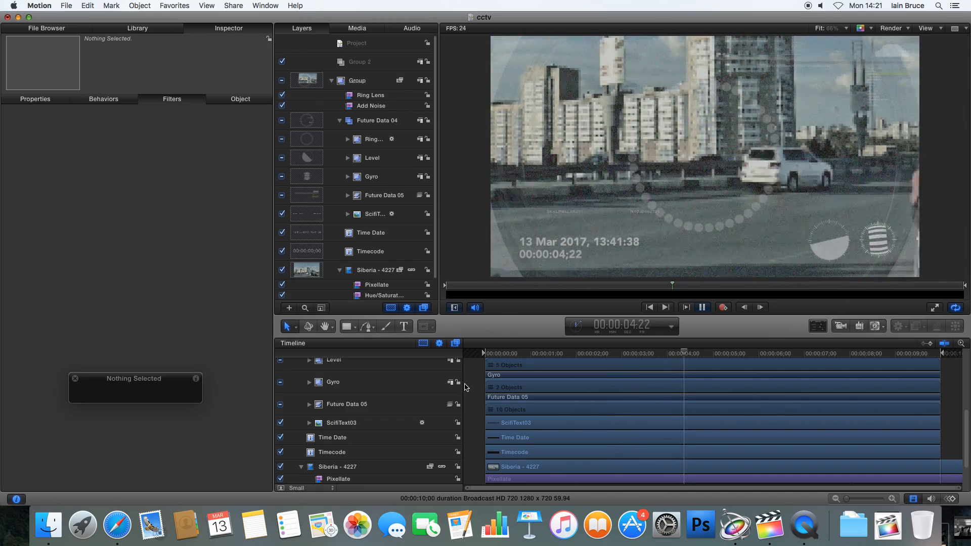
key("space")
left_click_drag(569, 353, 480, 356)
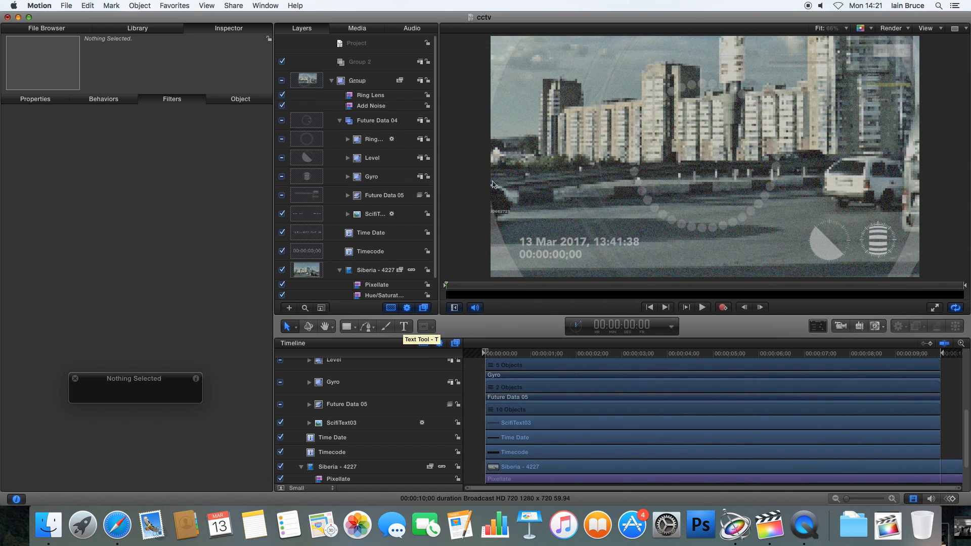
Draw a text box across the upper part of the image and enter OVERPASS S-W.
left_click(404, 326)
left_click_drag(571, 72, 782, 131)
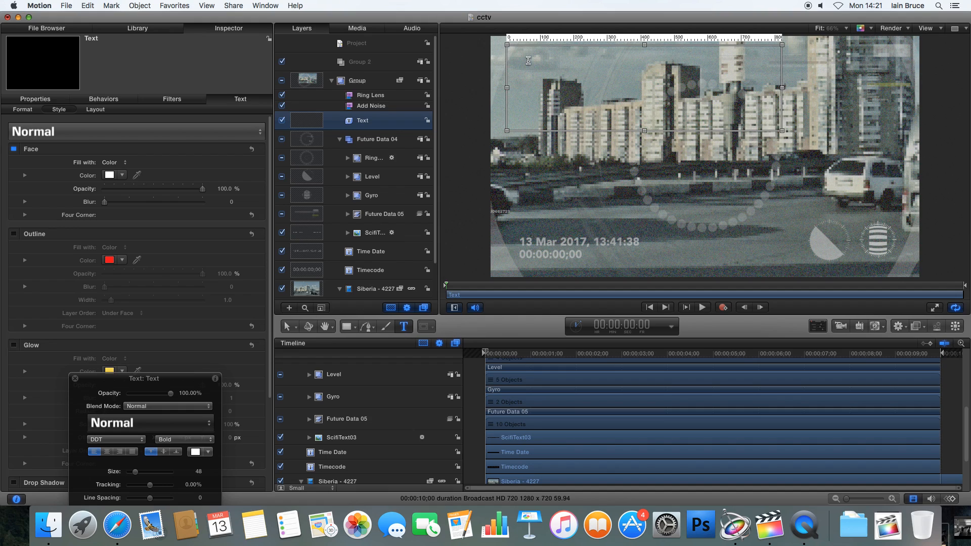
type("UNCER")
key("BackSpace")
key("BackSpace")
key("BackSpace")
type("DERP")
key("BackSpace")
key("BackSpace")
key("BackSpace")
key("BackSpace")
type("OVERPASS")
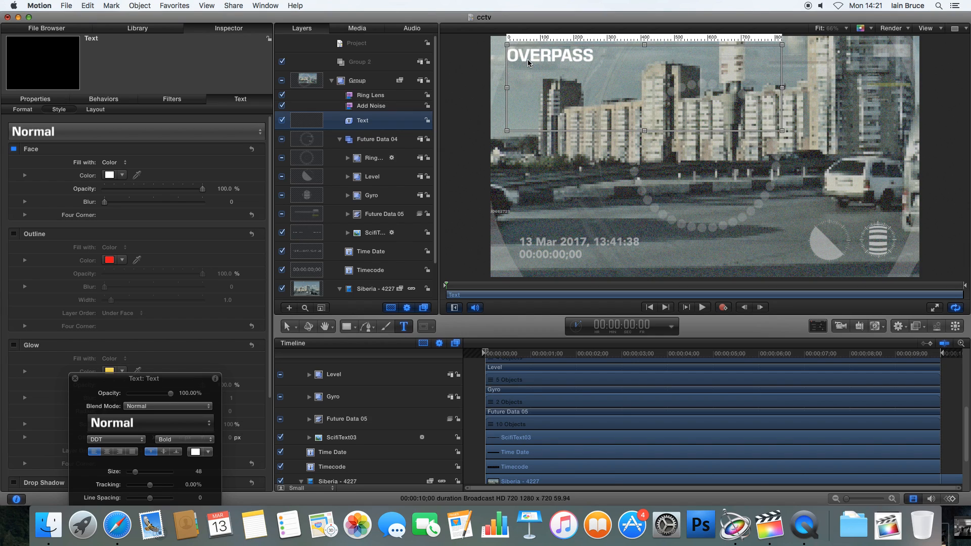
type(" S-W")
Browse the fonts for the OVERPASS S-W text, keep DDT, and reduce its size to 29.
left_click_drag(131, 396, 325, 287)
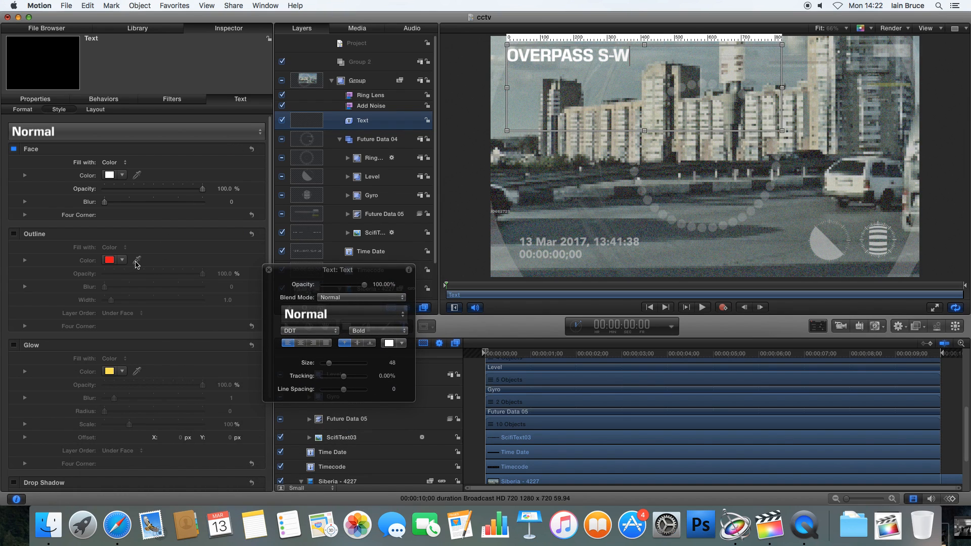
left_click(316, 336)
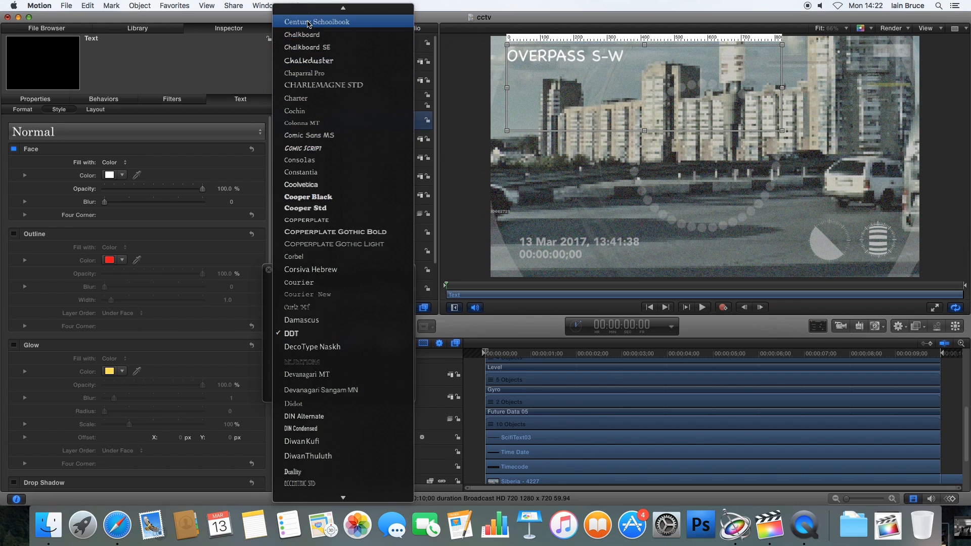
left_click(323, 333)
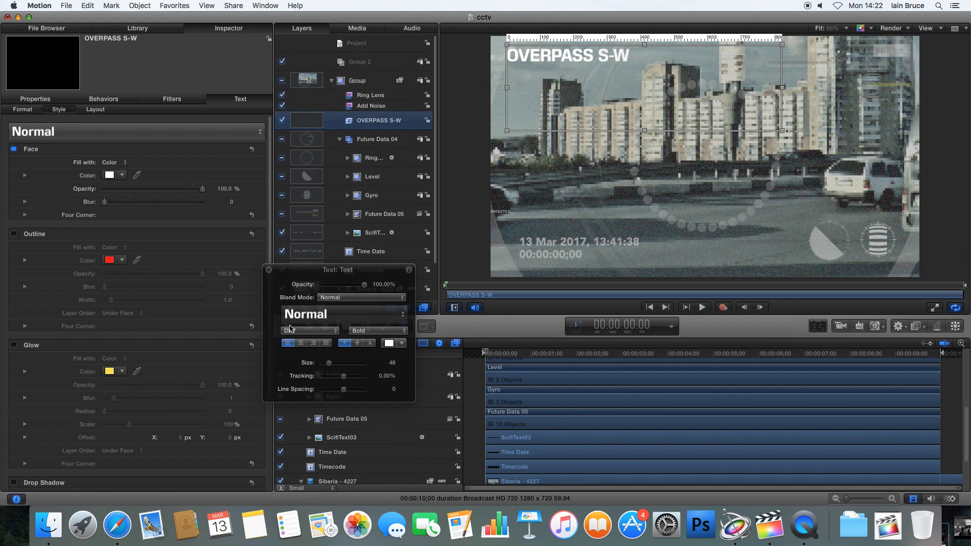
left_click_drag(338, 275, 317, 254)
left_click_drag(312, 345, 306, 348)
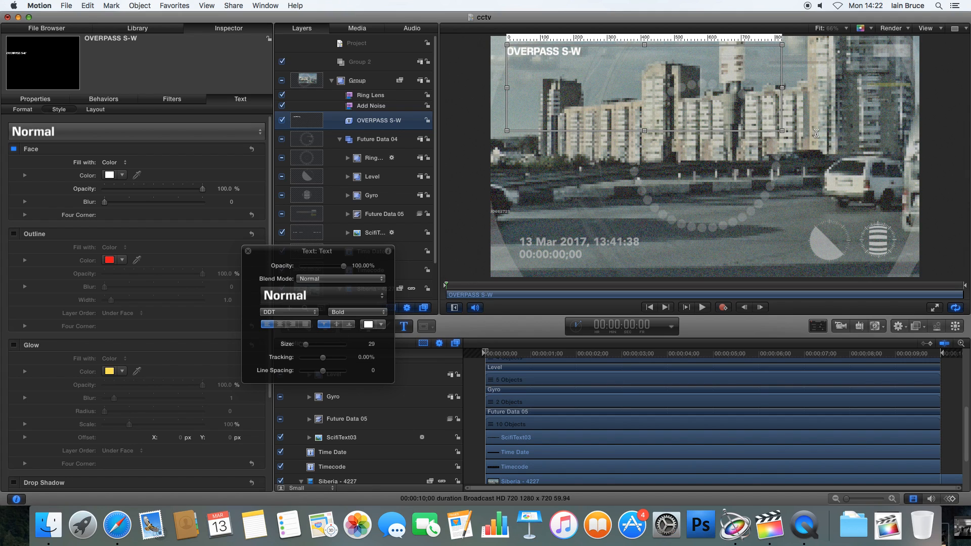
Shrink the text box around OVERPASS S-W and lower its opacity to 49.54%.
left_click_drag(782, 130, 602, 66)
left_click(49, 99)
left_click_drag(203, 217, 153, 219)
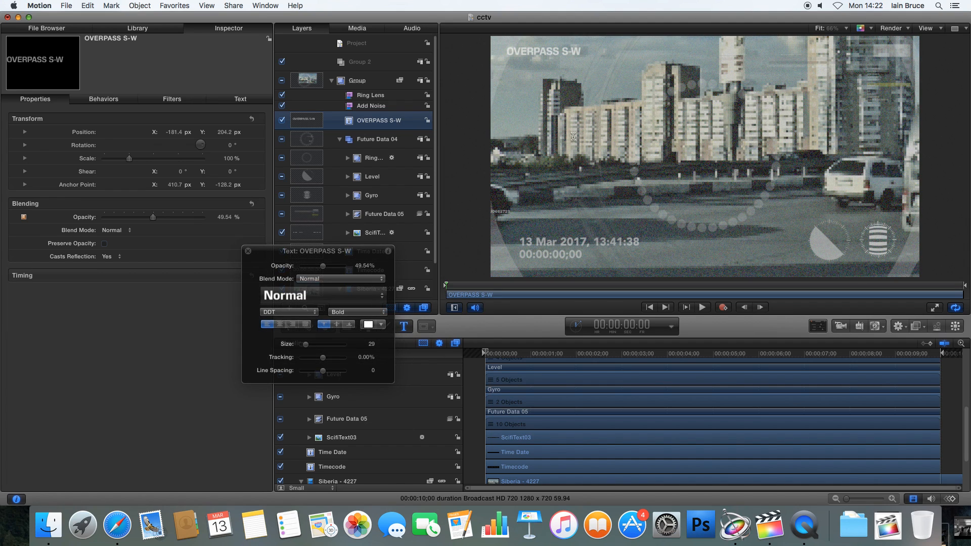
Draw a second text box in the middle of the image and enter CAMERA 4.
left_click_drag(544, 120, 757, 209)
type("CAM E")
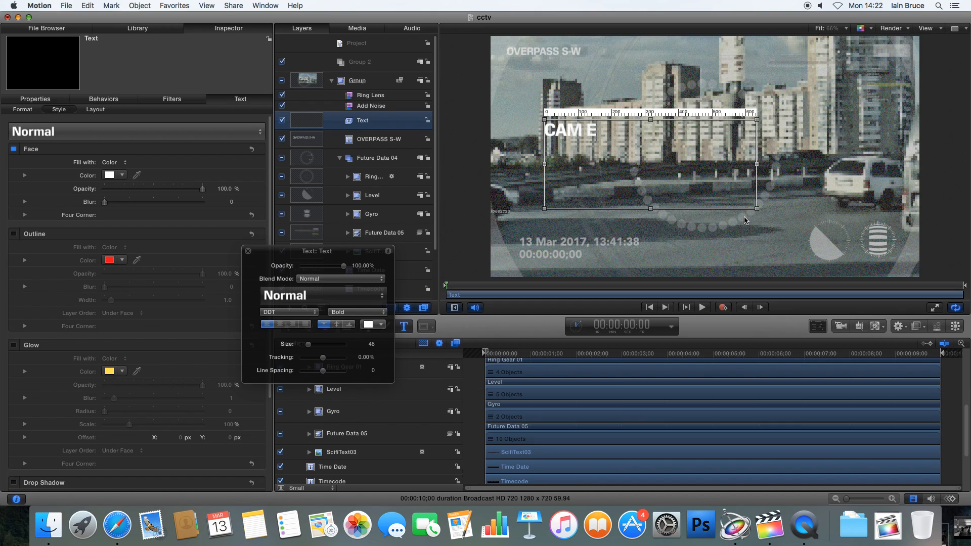
key("BackSpace")
key("BackSpace")
type("ERA")
Enlarge the CAMERA 4 text to size 64, close the floating text controls and set its opacity to 60%.
left_click_drag(307, 348, 312, 347)
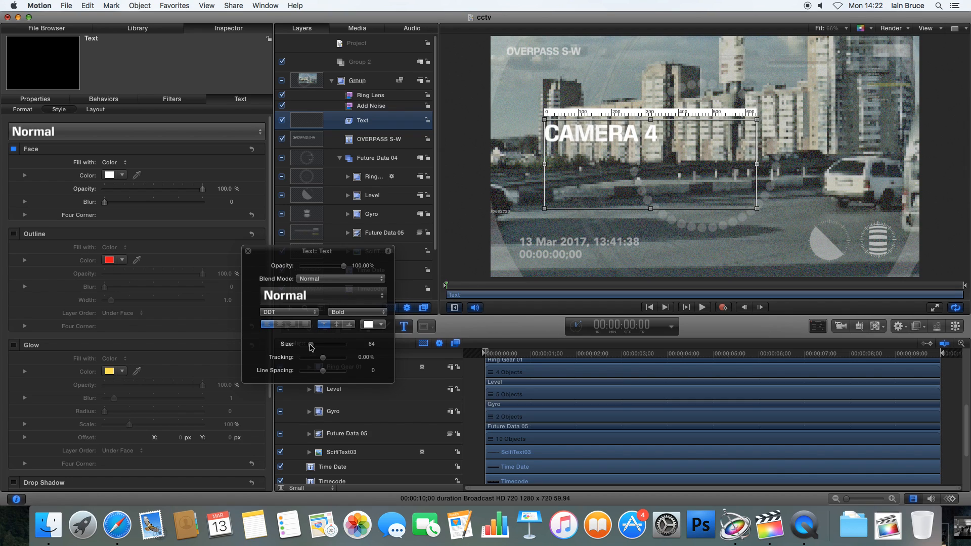
left_click(248, 252)
left_click(47, 101)
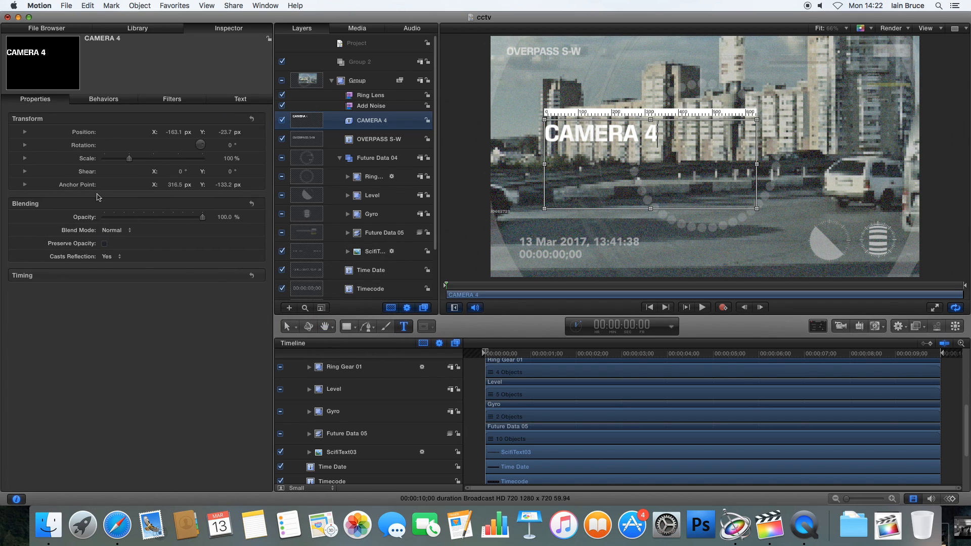
left_click_drag(117, 218, 165, 222)
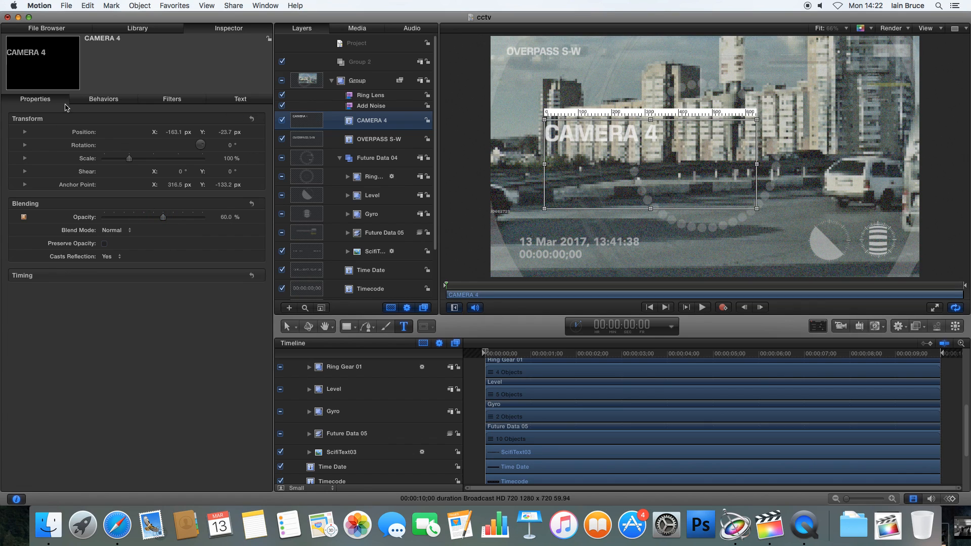
Place CAMERA 4 directly below OVERPASS S-W, at about X -275.6 px and Y 170.3 px, and play back the project.
left_click(286, 326)
left_click_drag(602, 140, 562, 74)
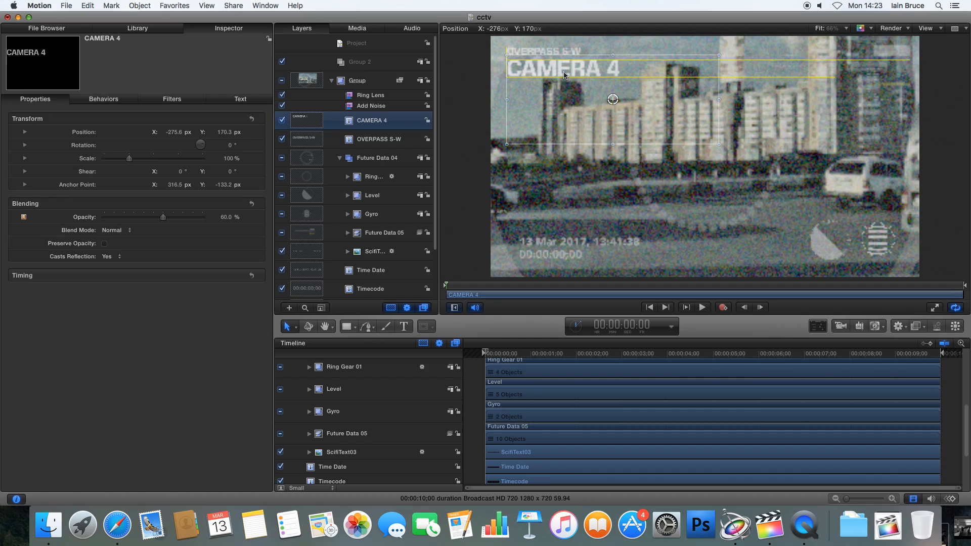
left_click(478, 374)
key("space")
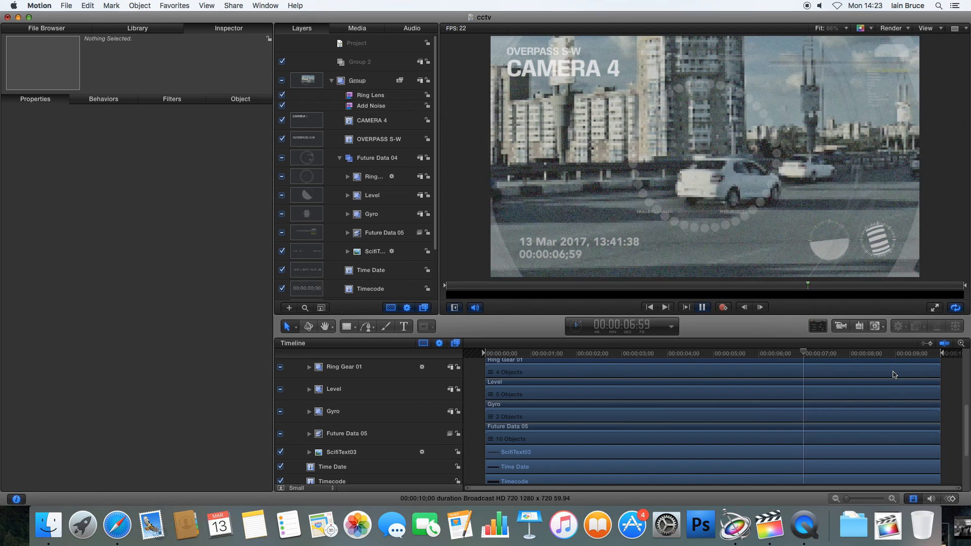
Move OVERPASS S-W and CAMERA 4 together so their left edges line up with the date and timecode, and play back from the start.
key("space")
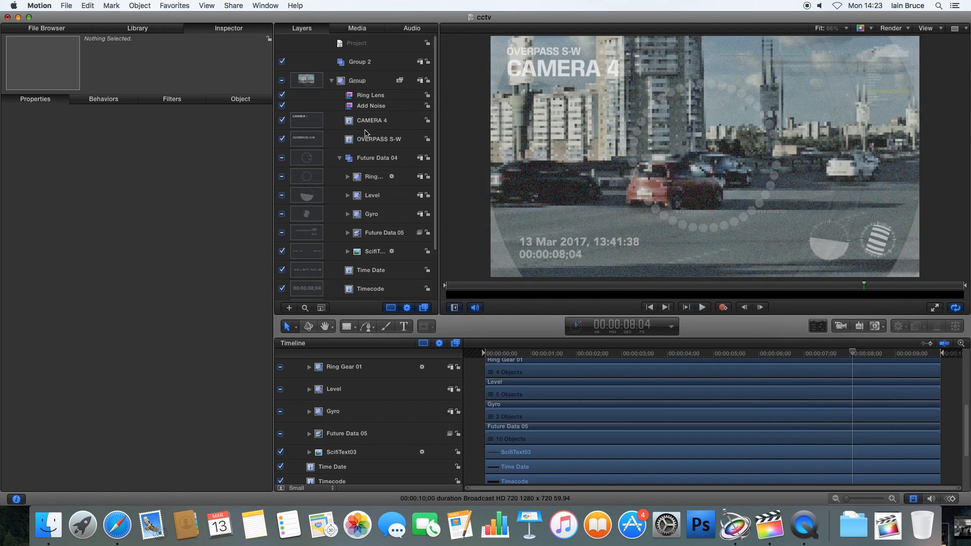
left_click(361, 136)
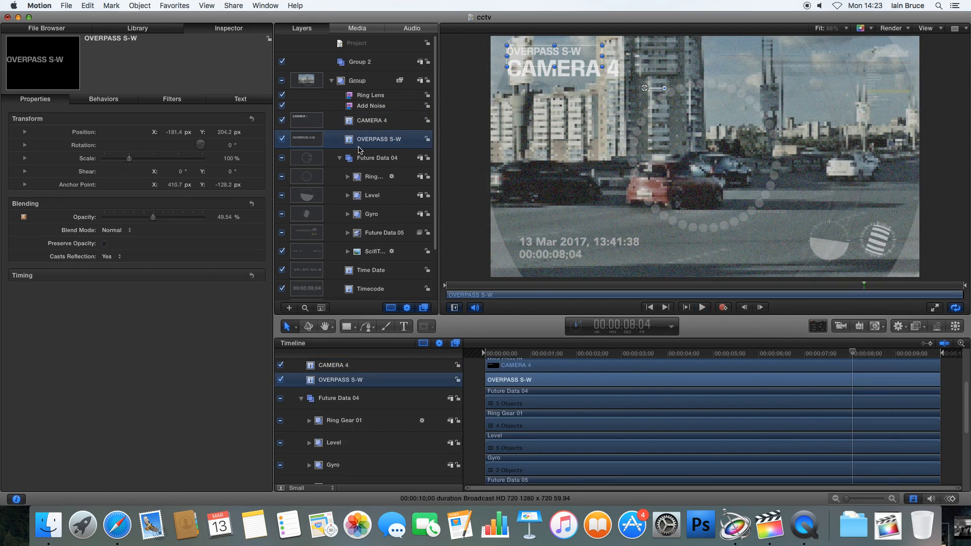
left_click(381, 124)
left_click(390, 141, "shift")
left_click_drag(541, 73, 554, 74)
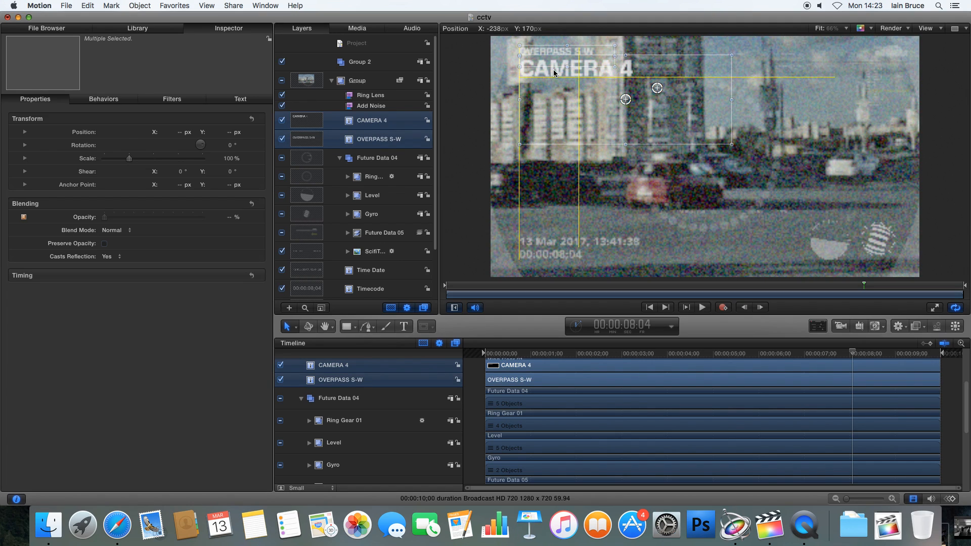
left_click_drag(553, 73, 554, 74)
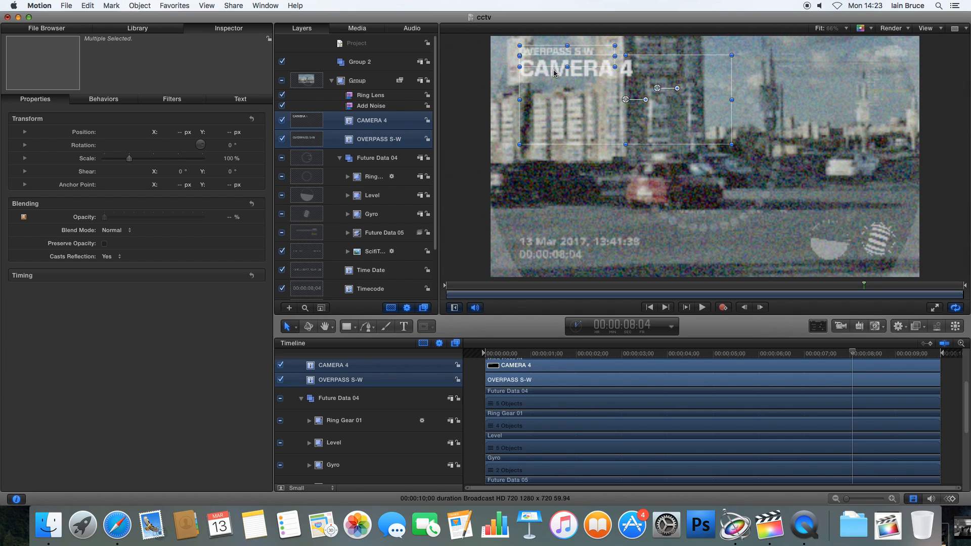
left_click(476, 367)
key("Home")
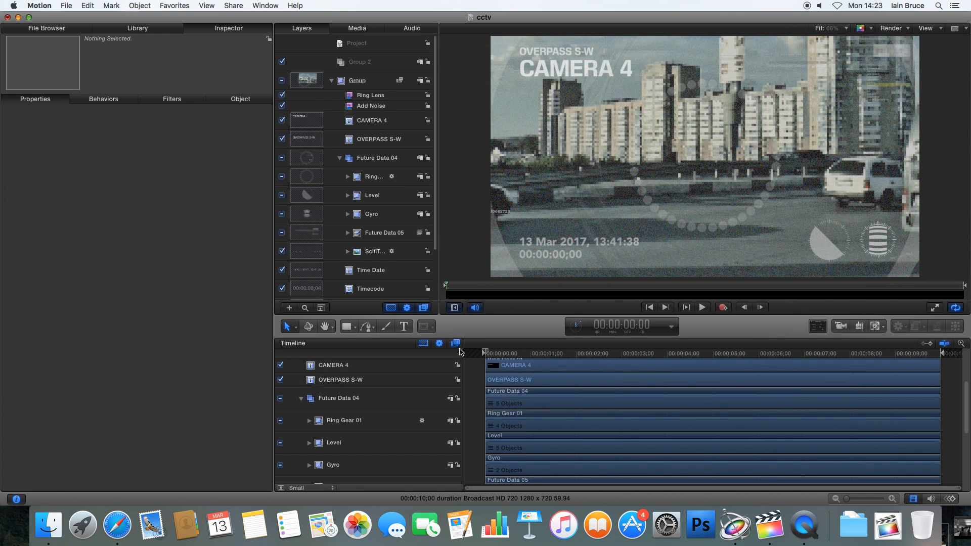
key("space")
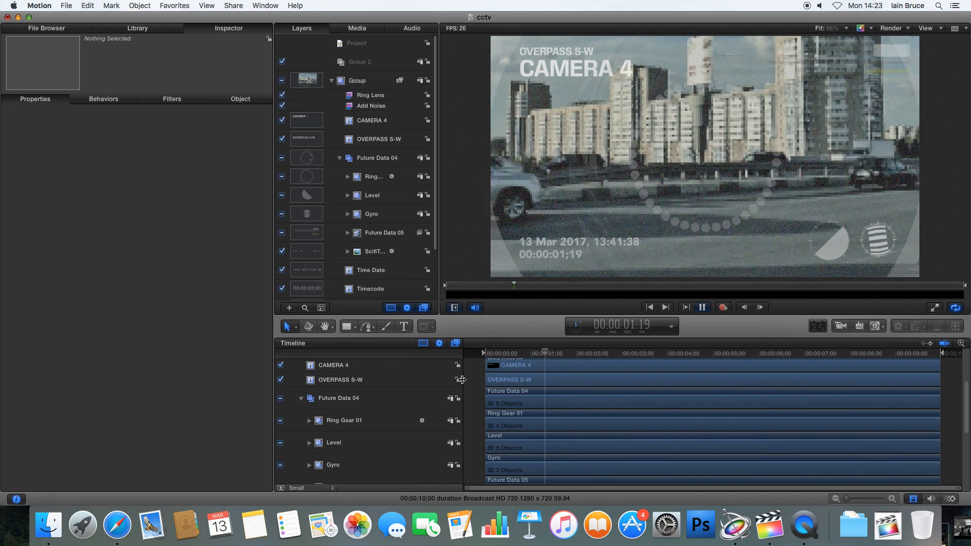
Show the safe zones and move OVERPASS S-W and CAMERA 4 together slightly down, further inside the outer safe zone.
left_click(925, 28)
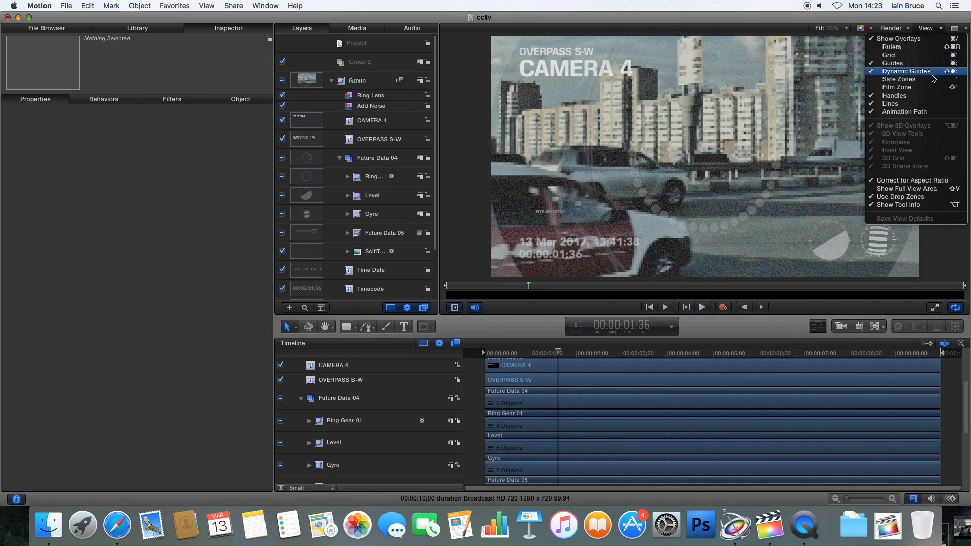
left_click(899, 79)
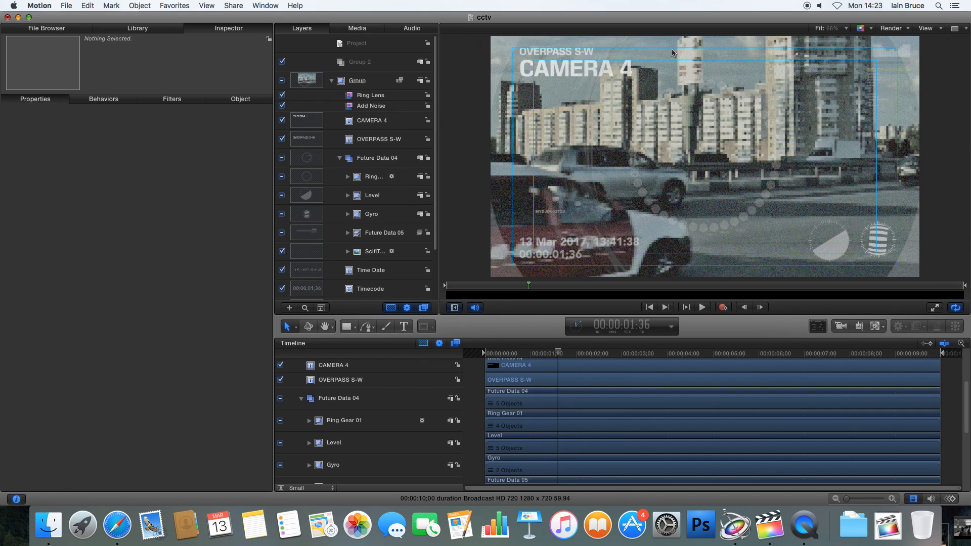
left_click(383, 126)
left_click(384, 139, "shift")
left_click_drag(556, 72, 556, 77)
left_click(475, 400)
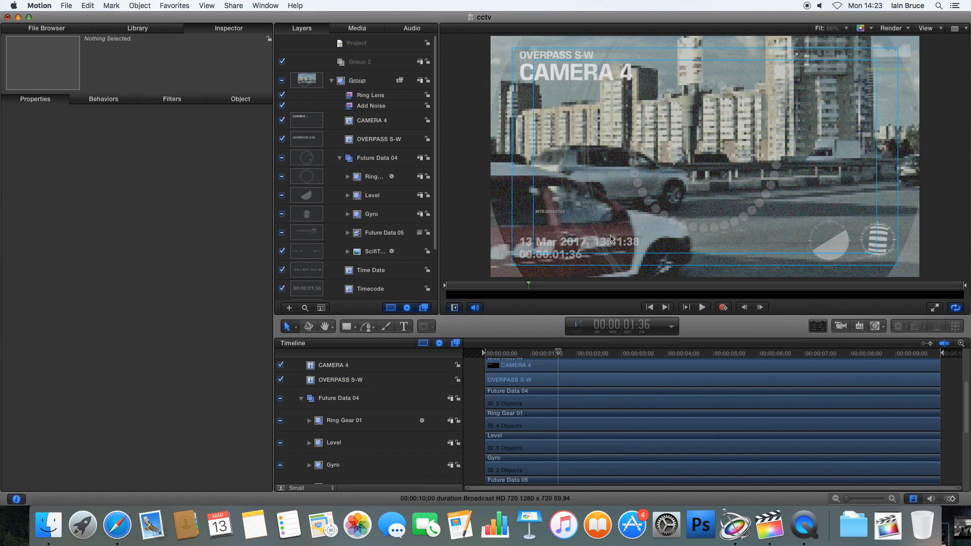
Hide the safe zones and play back the project from the start to check the text placement.
left_click(925, 29)
left_click(931, 81)
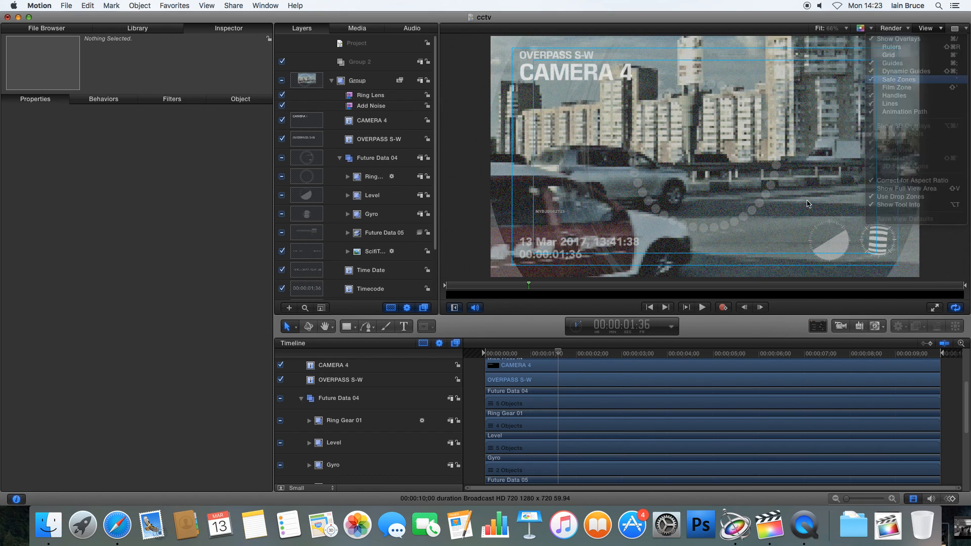
left_click_drag(559, 360, 470, 379)
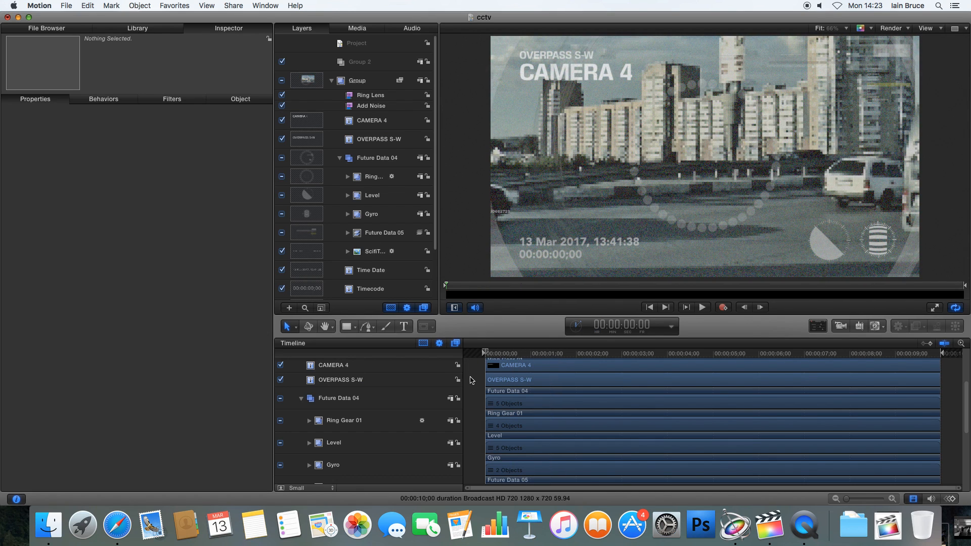
key("space")
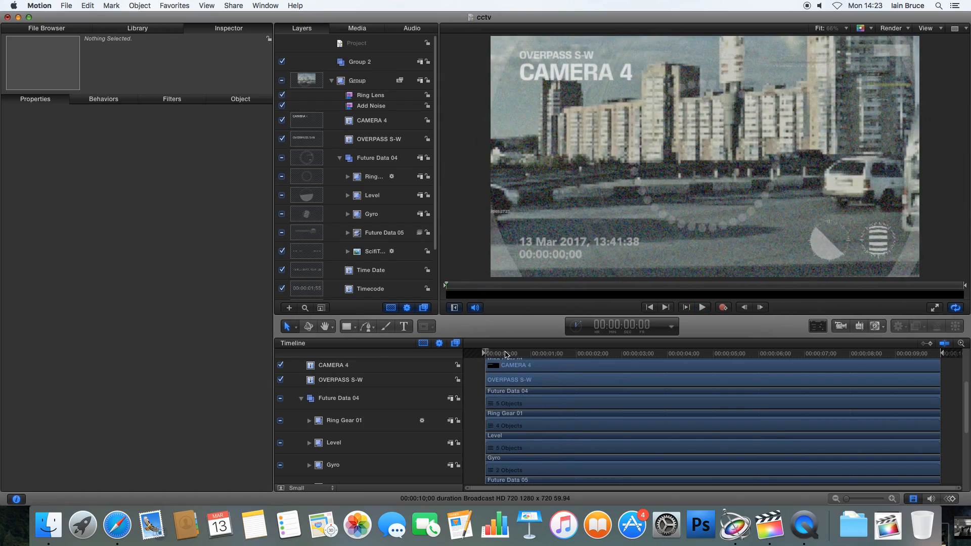
left_click(661, 349)
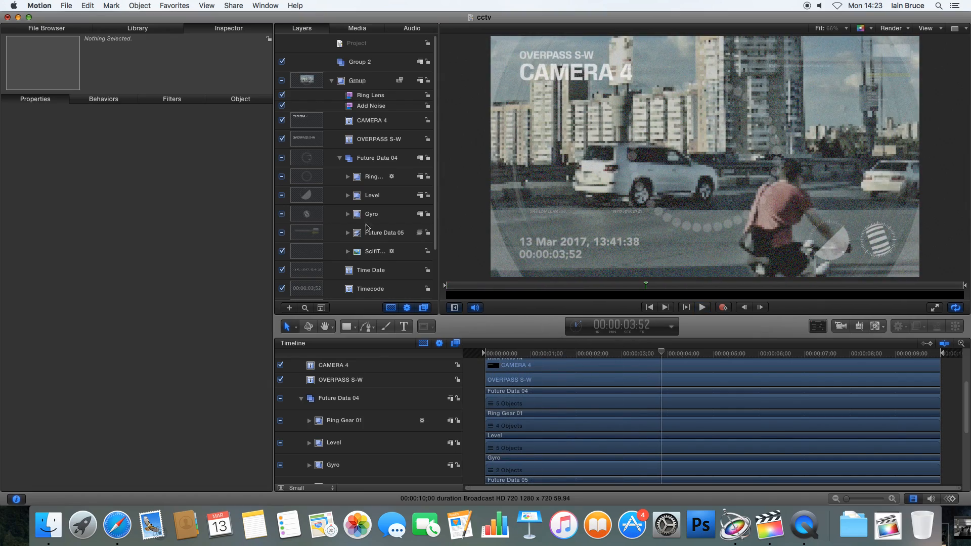
Try a Spin Rate of 50° on the Ring Gear 01 Spin behavior and play back the project from the start.
left_click(383, 182)
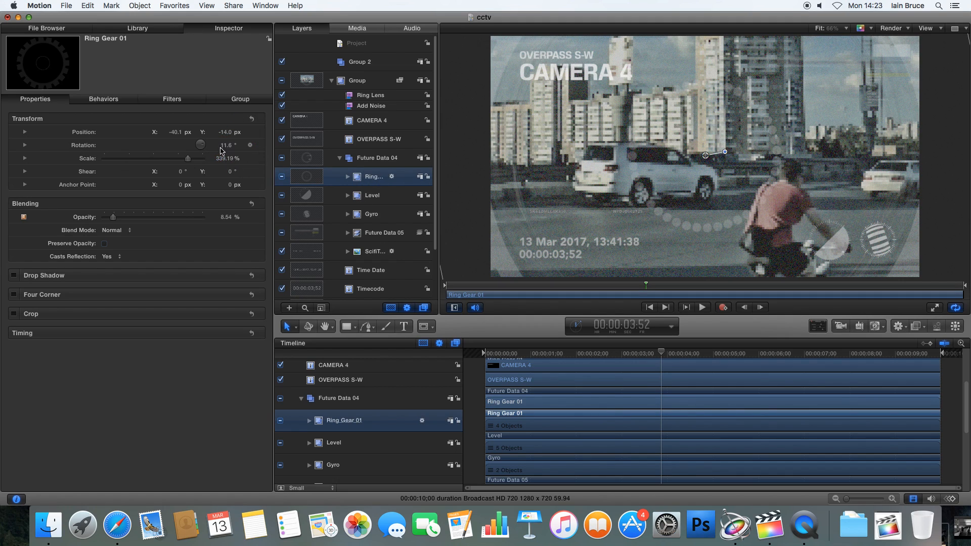
left_click_drag(641, 353, 483, 354)
left_click(134, 100)
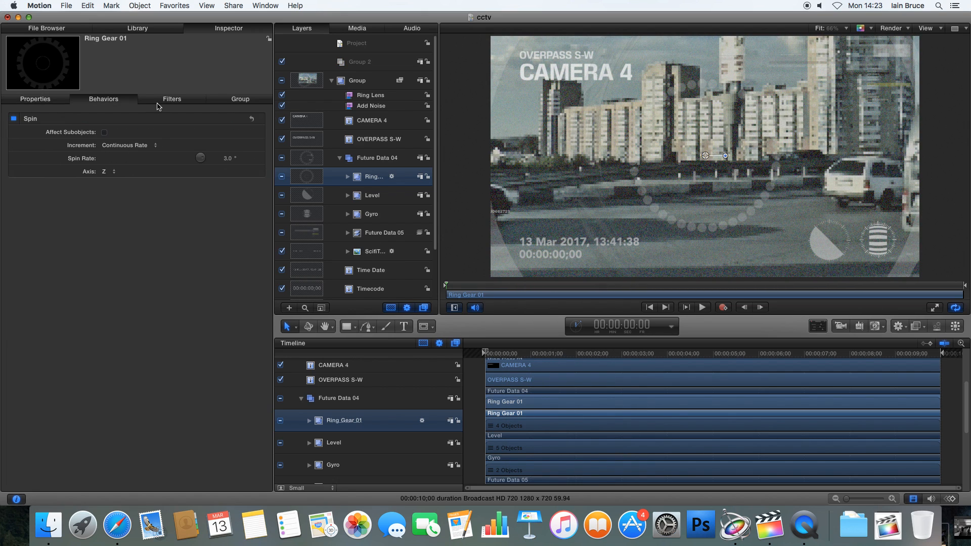
left_click(228, 164)
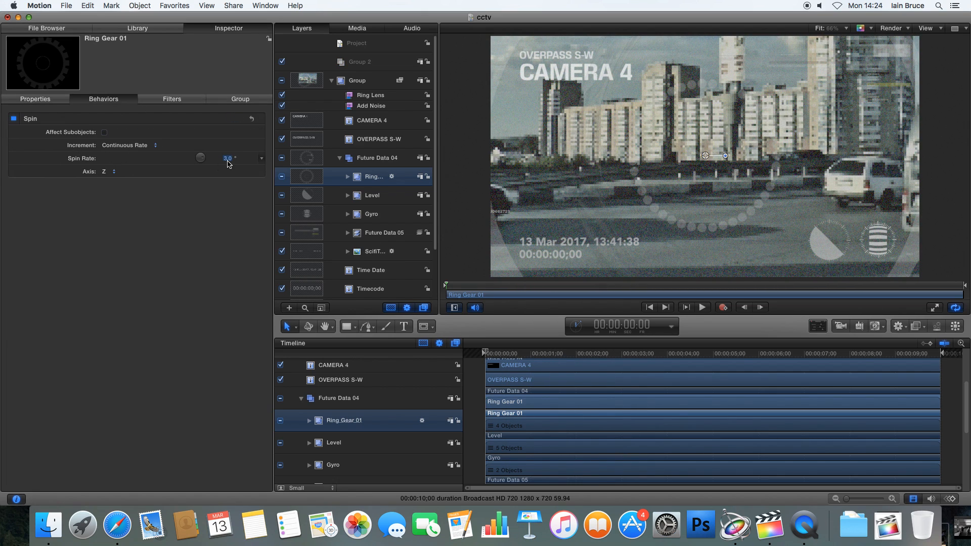
type("50")
key("Return")
key("space")
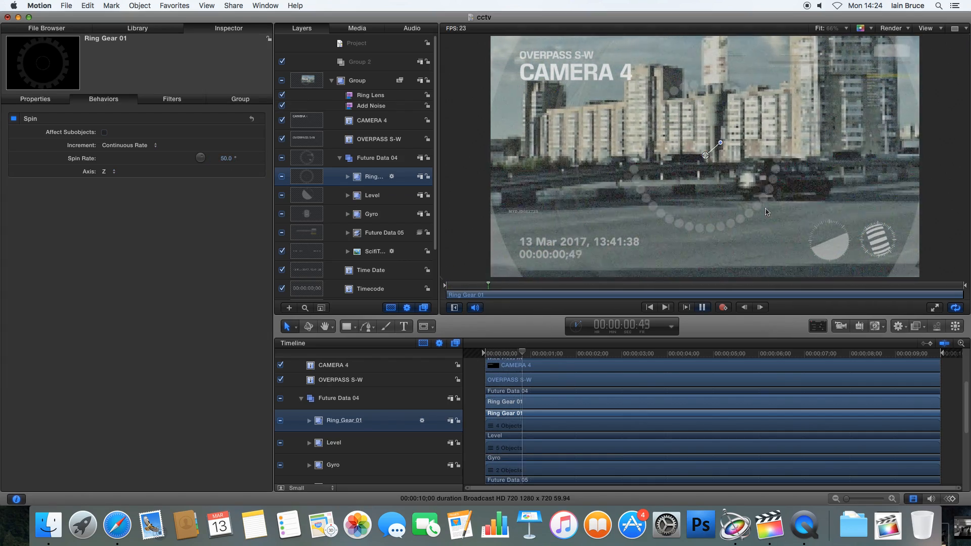
left_click(589, 355)
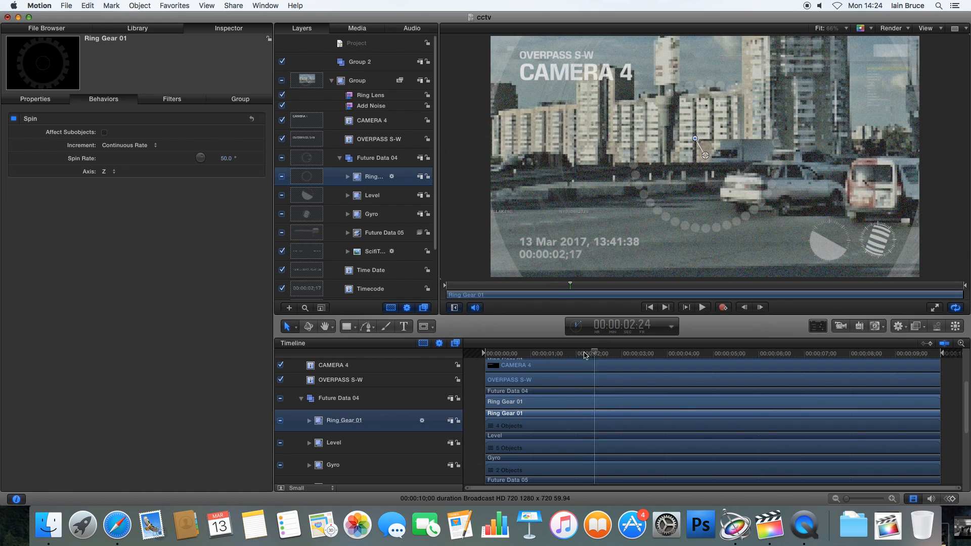
key("Home")
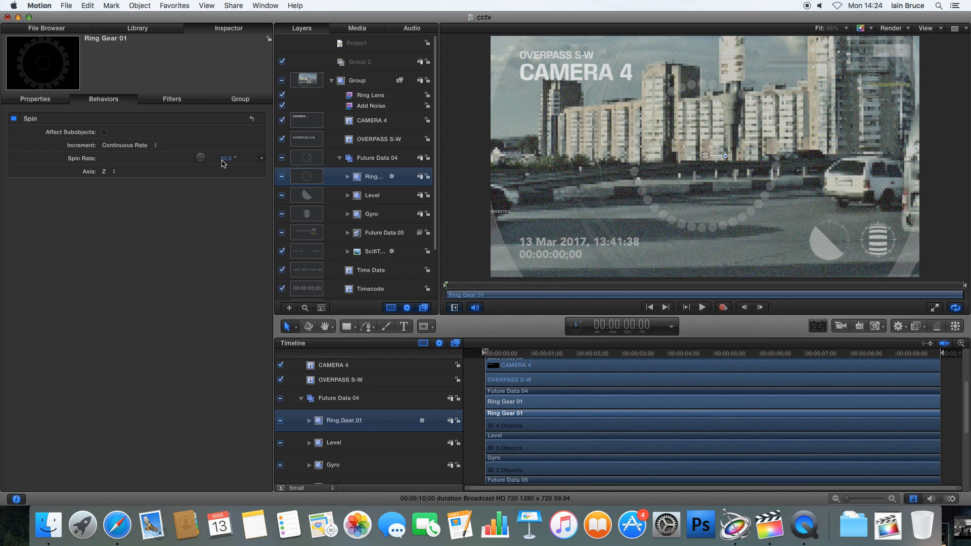
Try a Spin Rate of 4° on Ring Gear 01 and preview its rotation.
left_click(224, 159)
type("4.0")
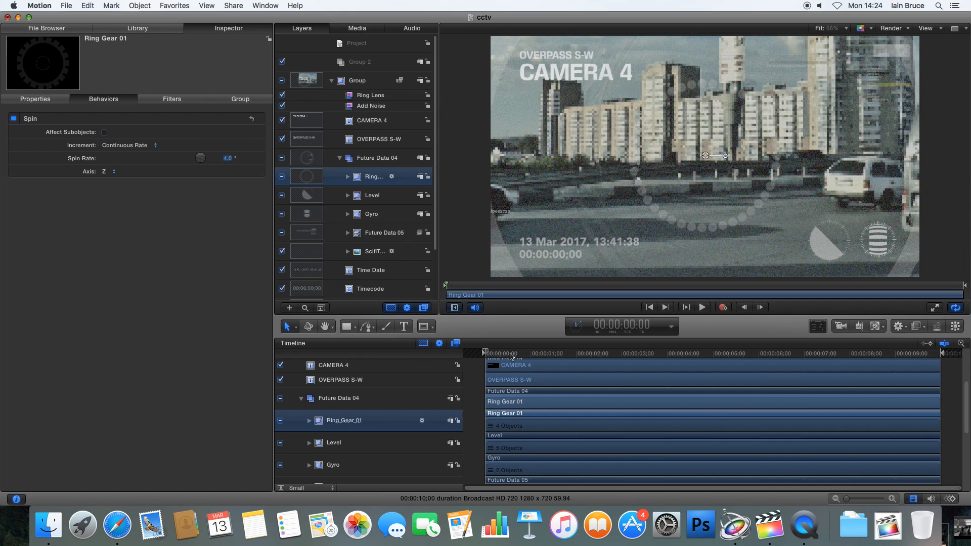
left_click(475, 388)
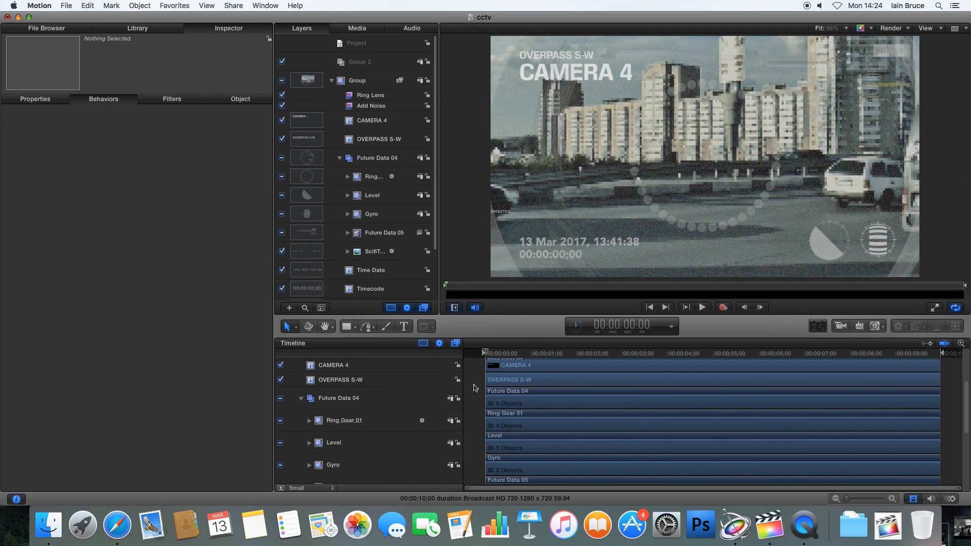
key("space")
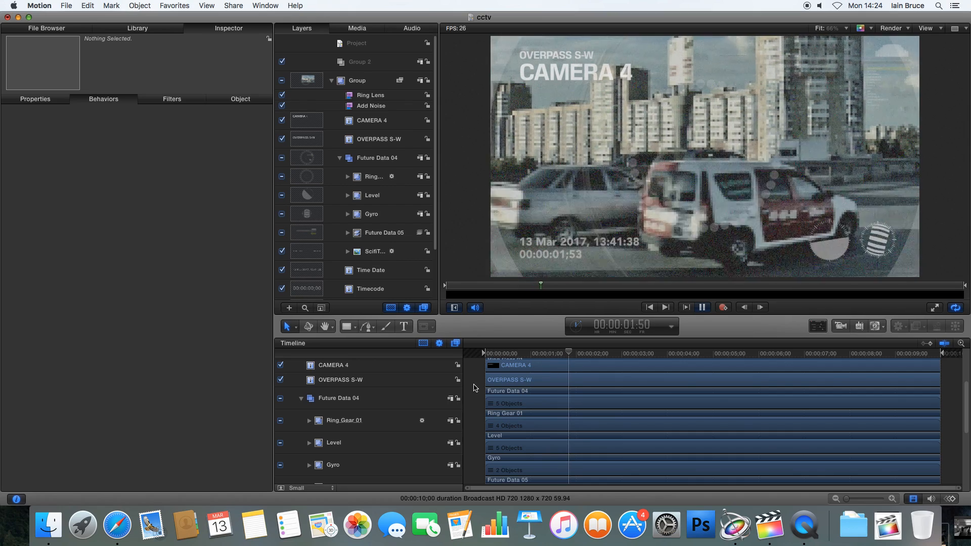
key("space")
Set the Spin Rate of Ring Gear 01 to 1°, play back the project and return to the first frame.
left_click(367, 184)
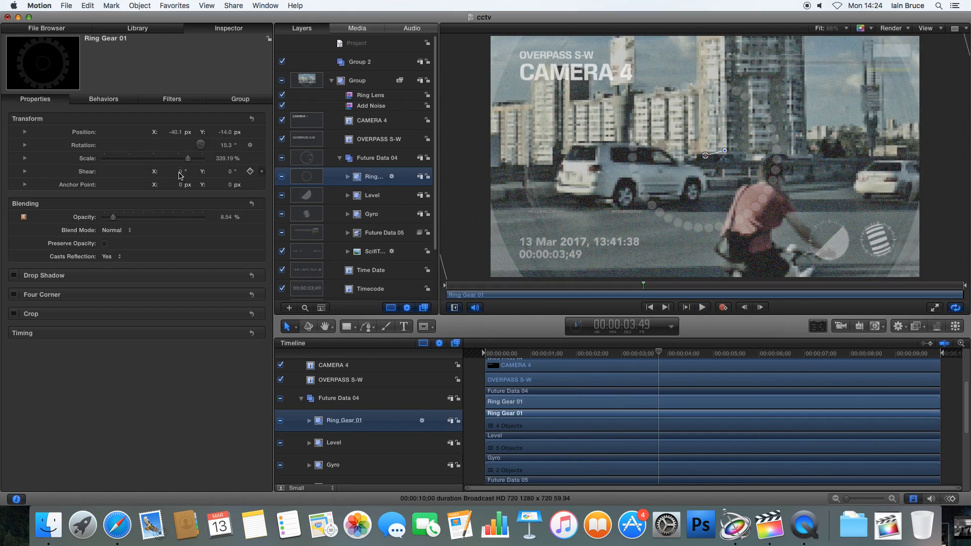
left_click(103, 99)
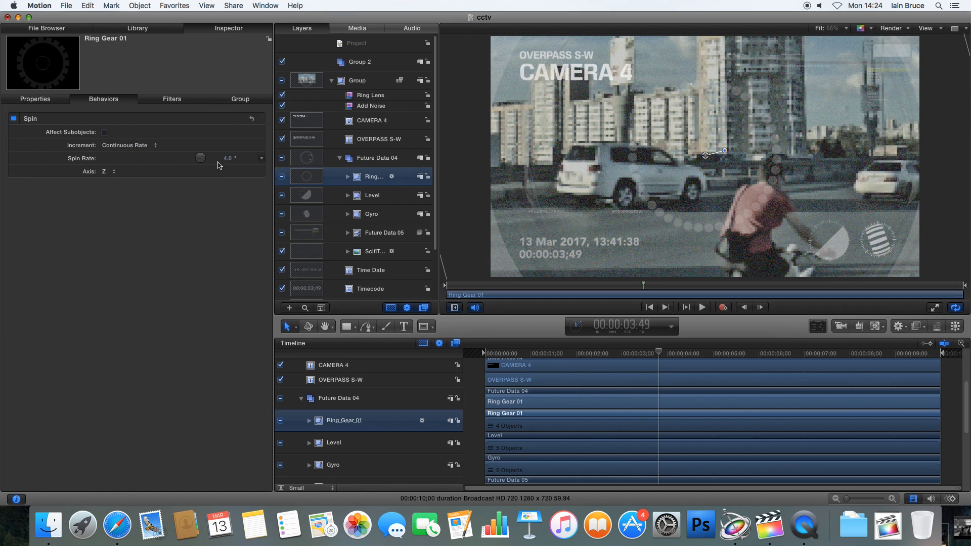
left_click(227, 159)
type("1")
key("Return")
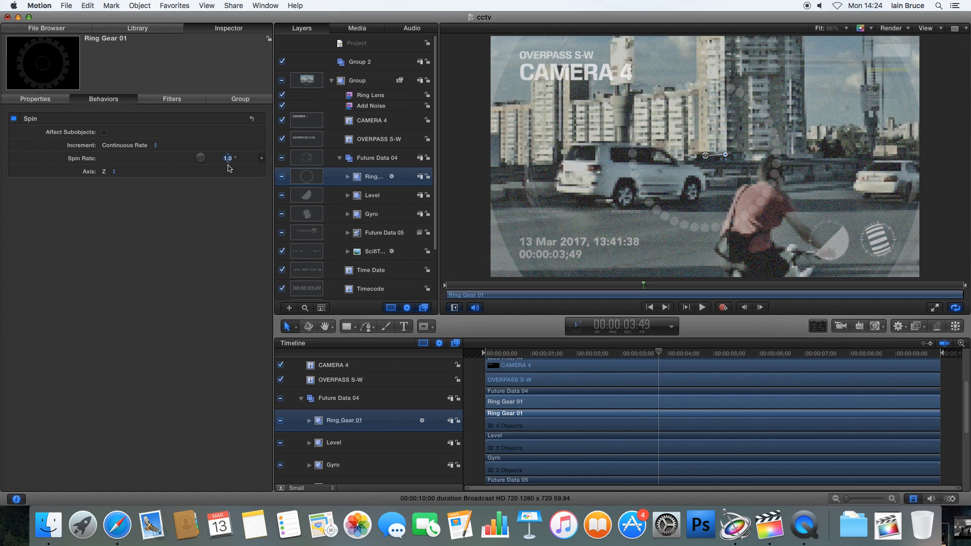
left_click(503, 349)
key("space")
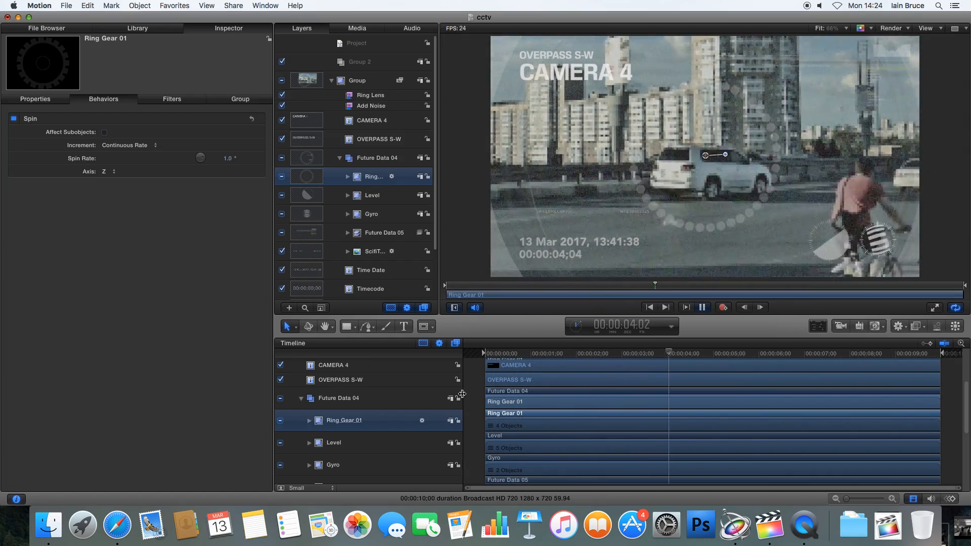
key("space")
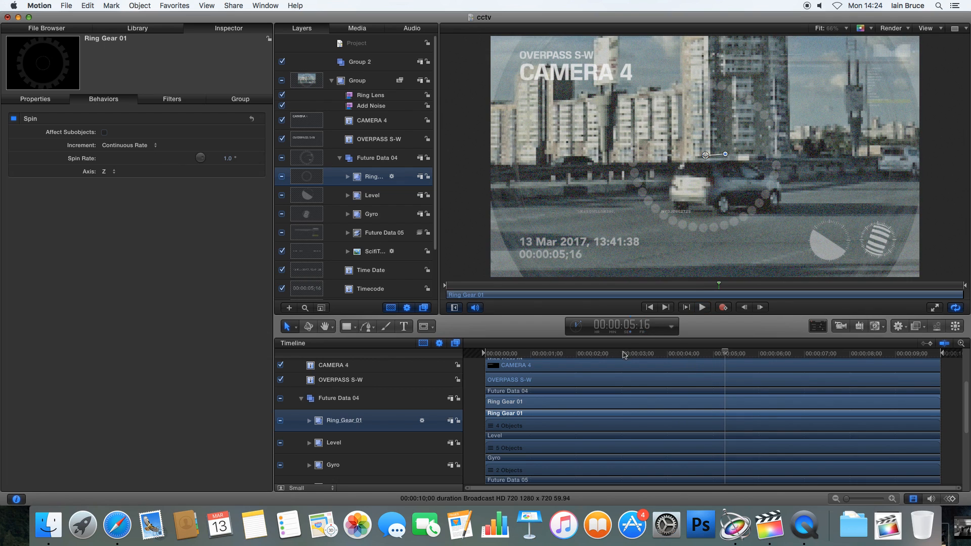
key("Home")
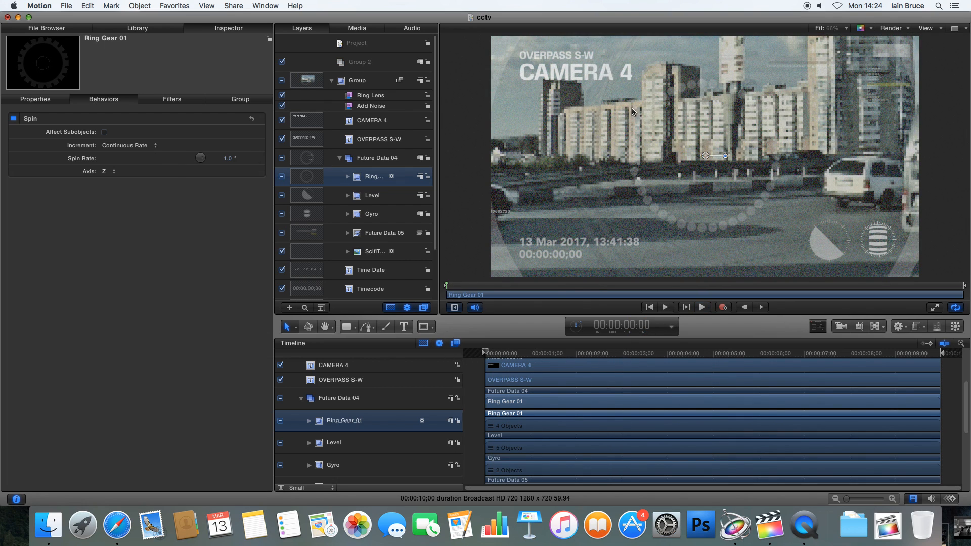
left_click(405, 328)
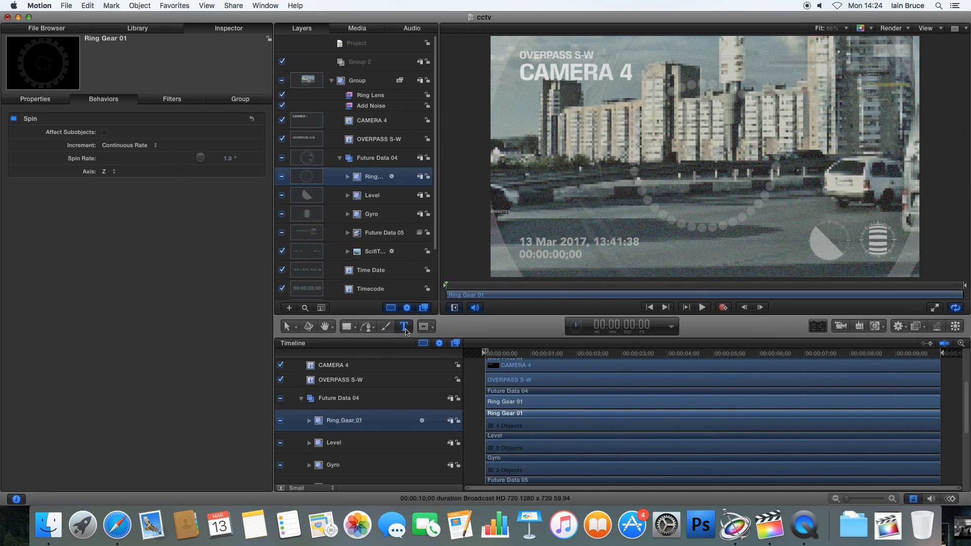
left_click(807, 91)
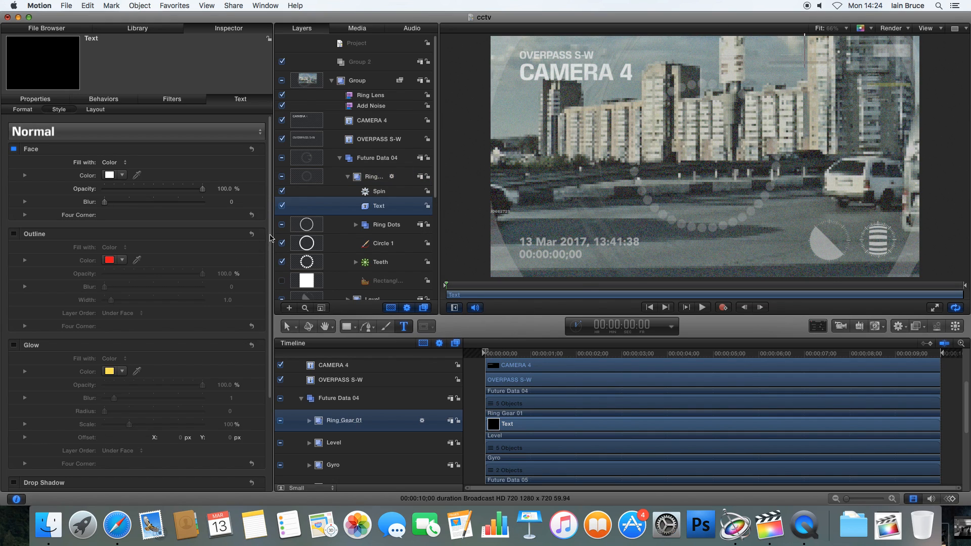
left_click(404, 328)
Draw a small circle in the upper-right corner of the image and fill it with red.
left_click(358, 330)
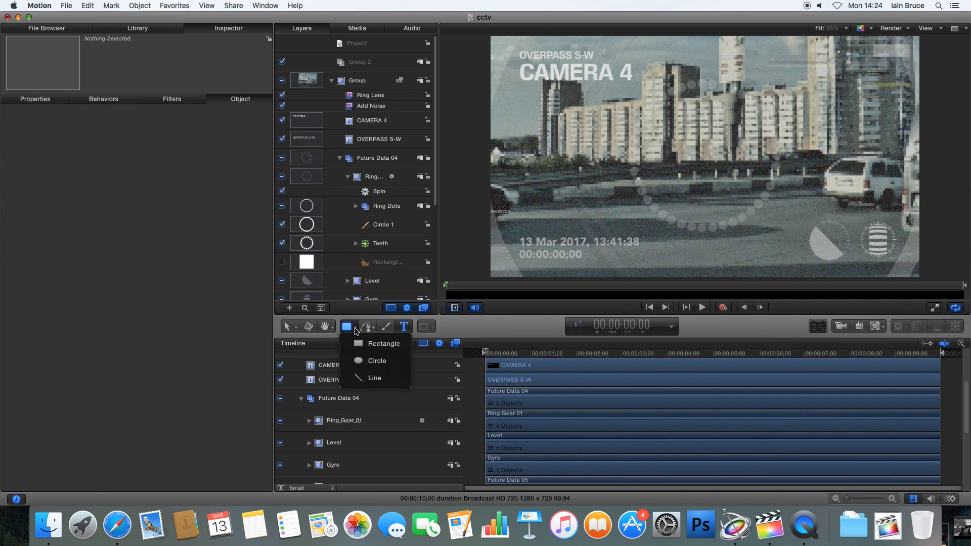
left_click(380, 361)
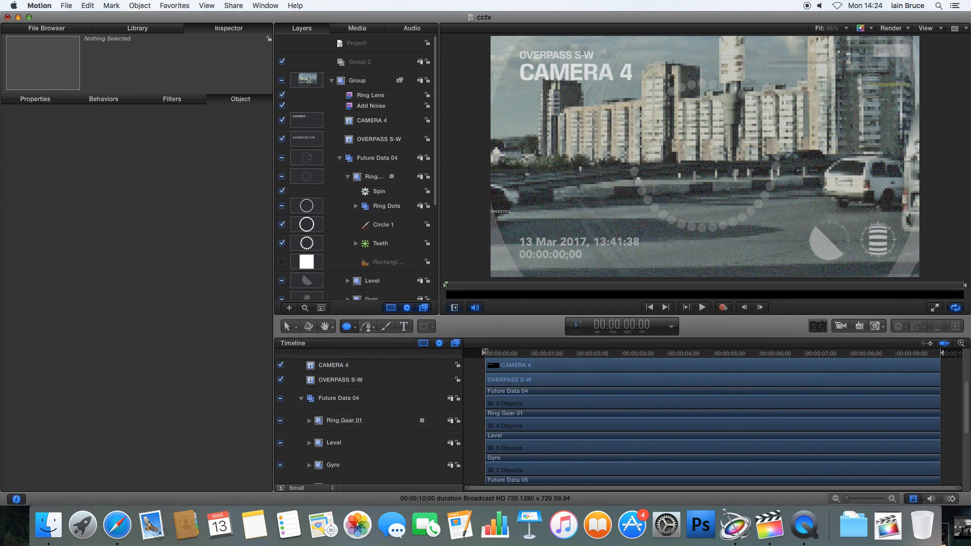
left_click_drag(863, 57, 885, 80)
left_click(115, 168)
left_click_drag(306, 256, 358, 264)
left_click_drag(304, 328, 231, 333)
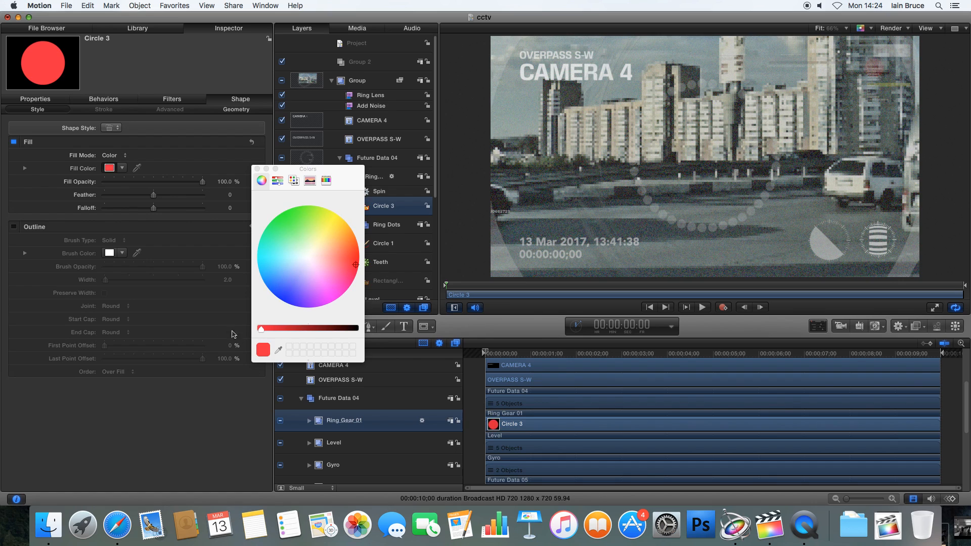
left_click(257, 169)
Move the red circle's layer out of Ring Gear 01 to directly above CAMERA 4 and lower its fill opacity to 27.6%.
left_click_drag(386, 205, 374, 91)
left_click_drag(373, 91, 387, 97)
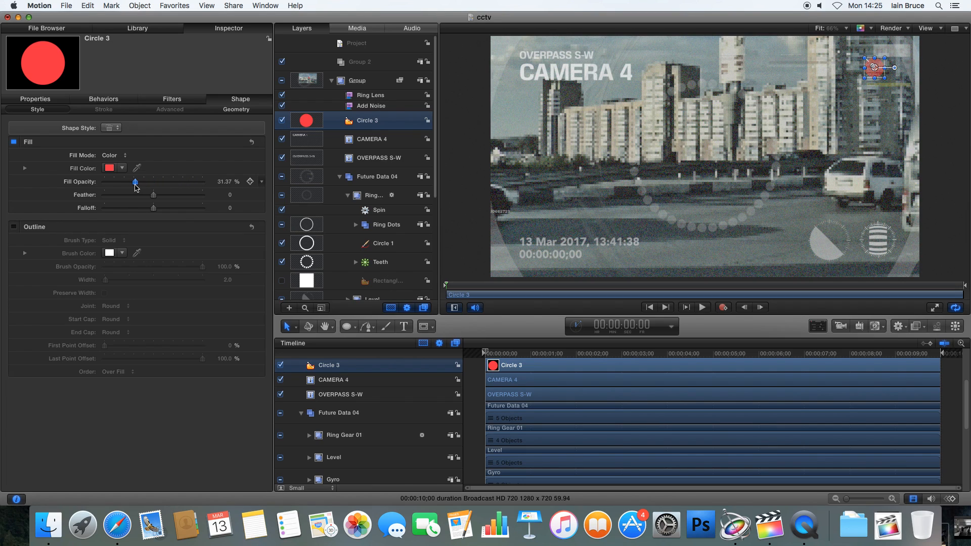
left_click_drag(134, 188, 132, 187)
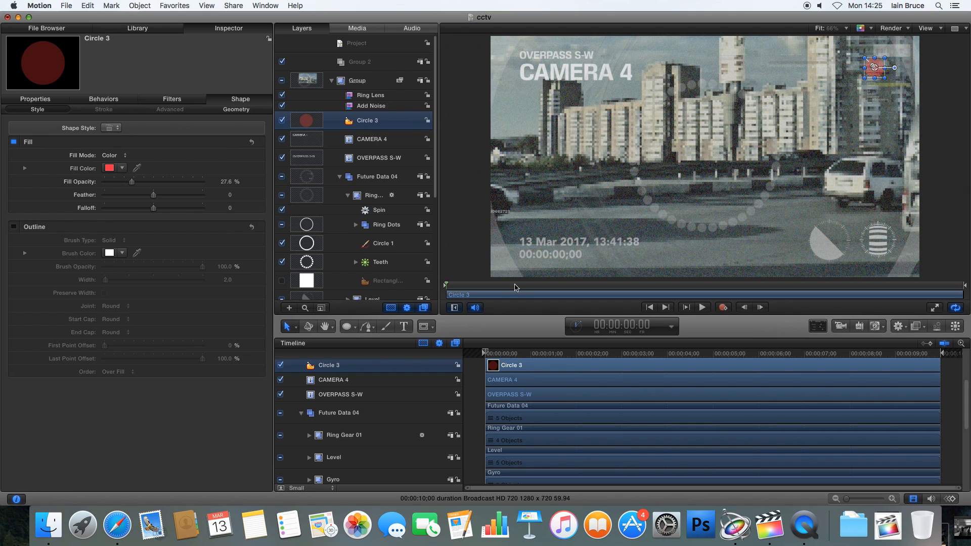
Move the red circle to the right end of the CAMERA 4 title and preview the placement.
left_click(471, 376)
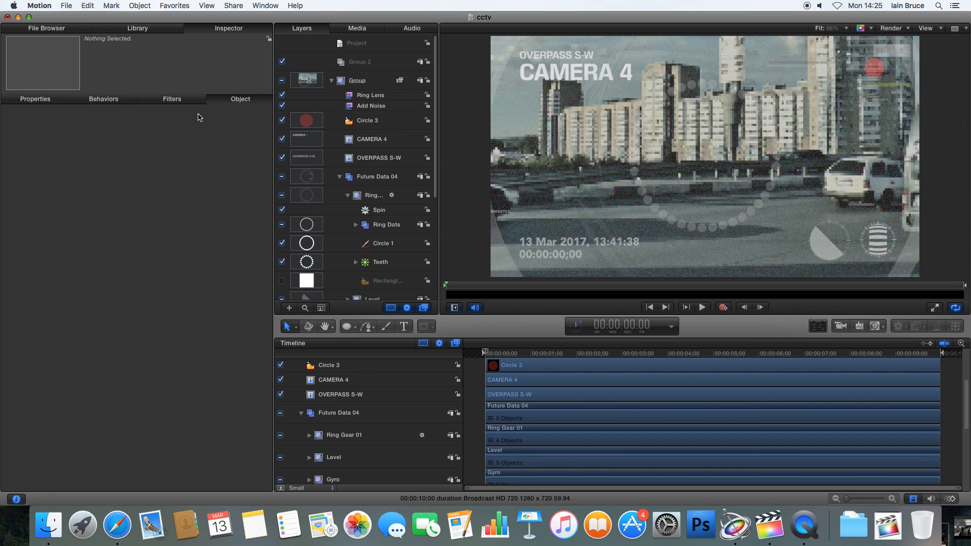
left_click(379, 124)
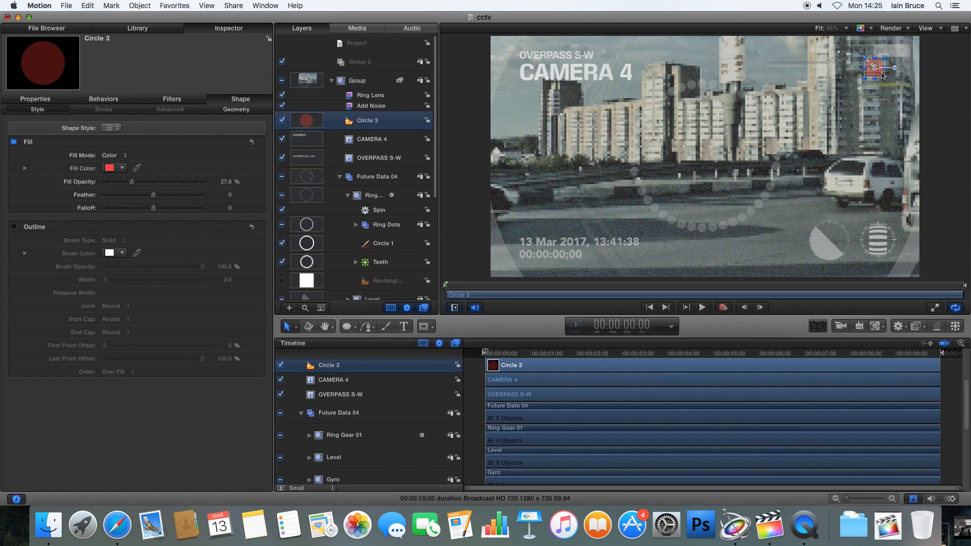
left_click_drag(877, 75, 651, 81)
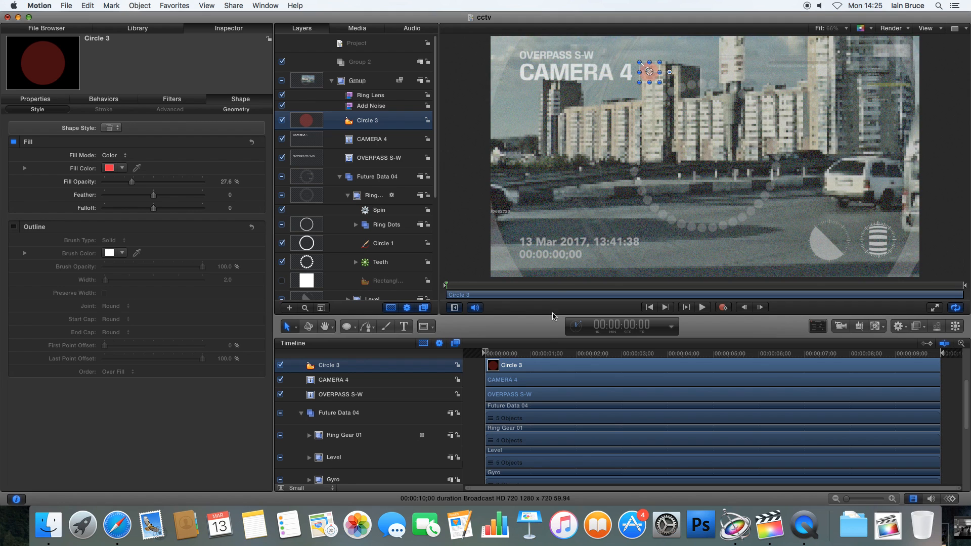
left_click(475, 388)
key("space")
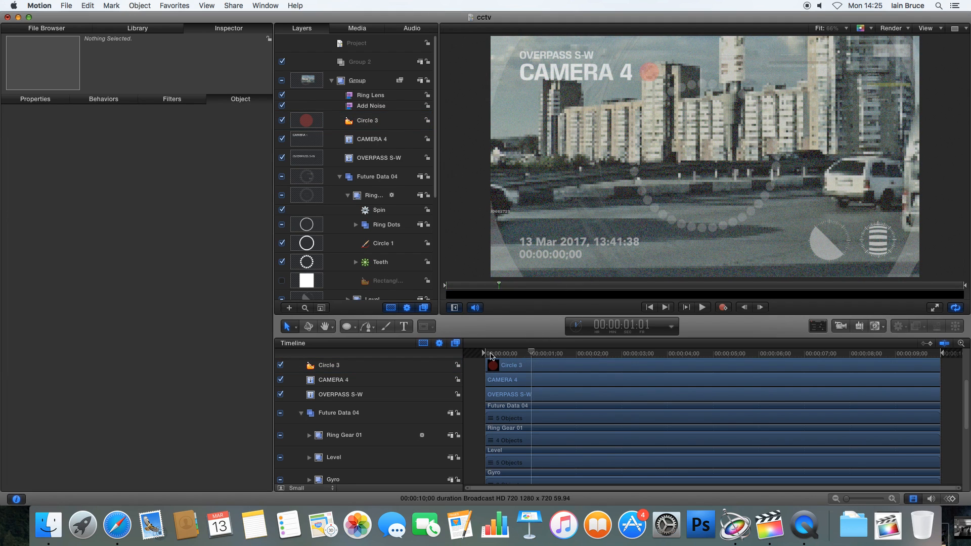
key("space")
Place the red circle in front of the CAMERA 4 title and shift the title right to make room for it.
left_click_drag(643, 68, 533, 75)
left_click(528, 75, "shift")
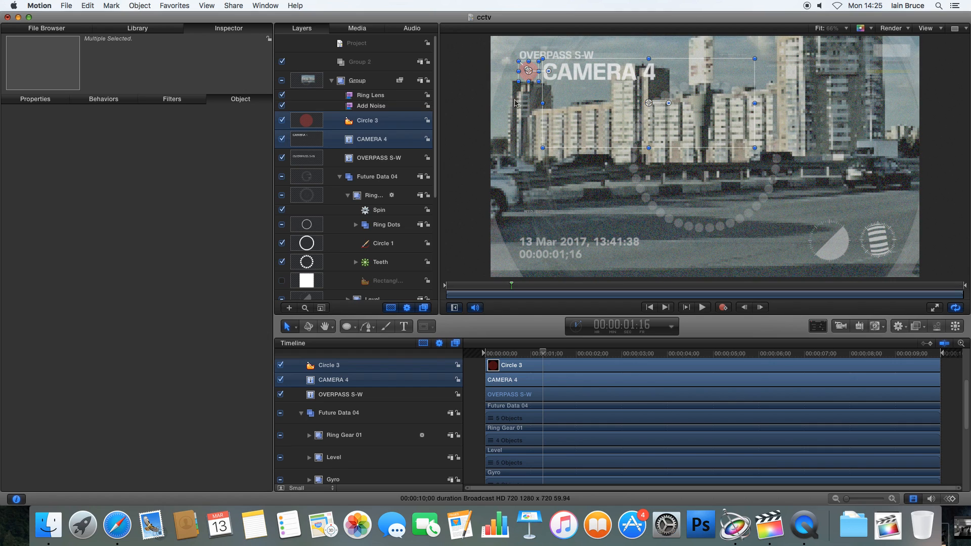
left_click(501, 107)
Play back the opening of the project to check the overlay layout, and return to the first frame.
left_click_drag(535, 353, 476, 400)
key("space")
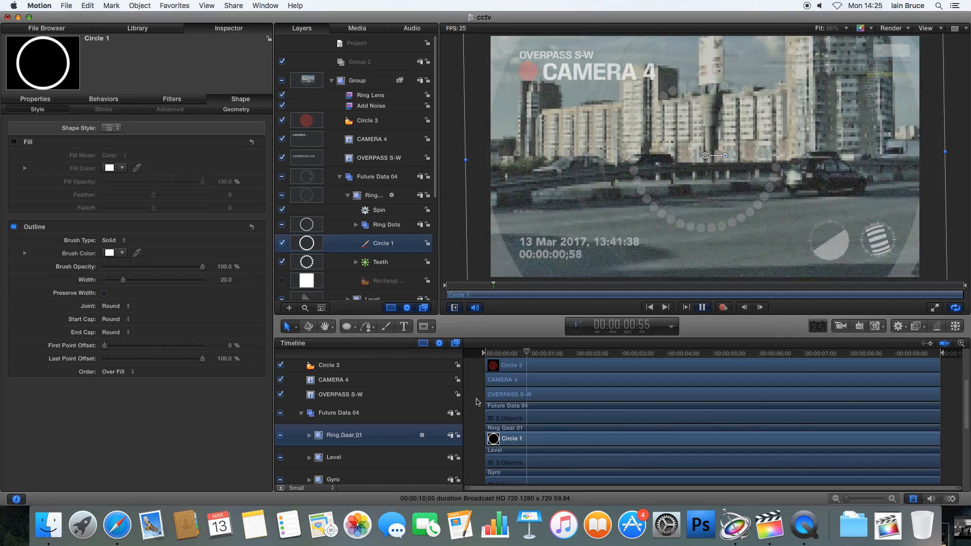
key("space")
left_click_drag(512, 356, 478, 359)
left_click(49, 101)
key("space")
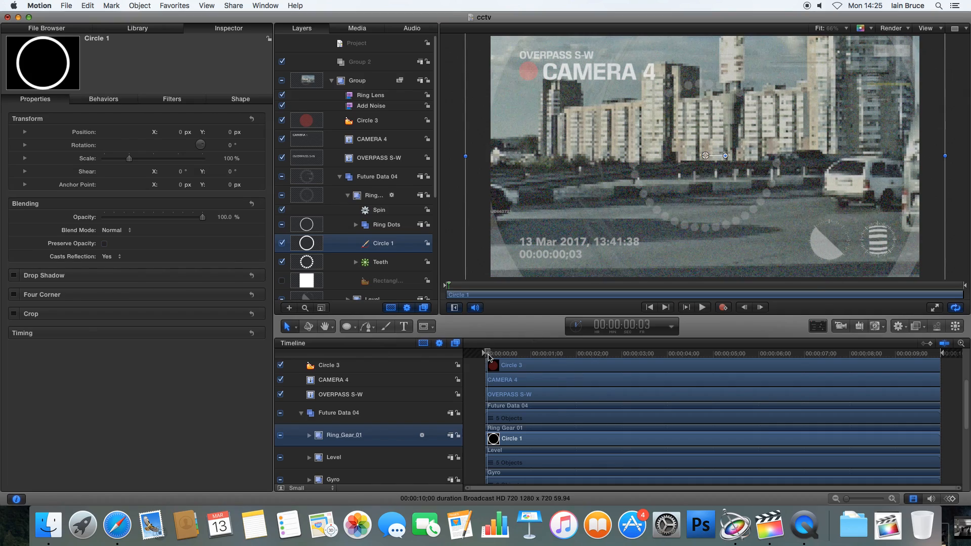
left_click_drag(588, 354, 467, 351)
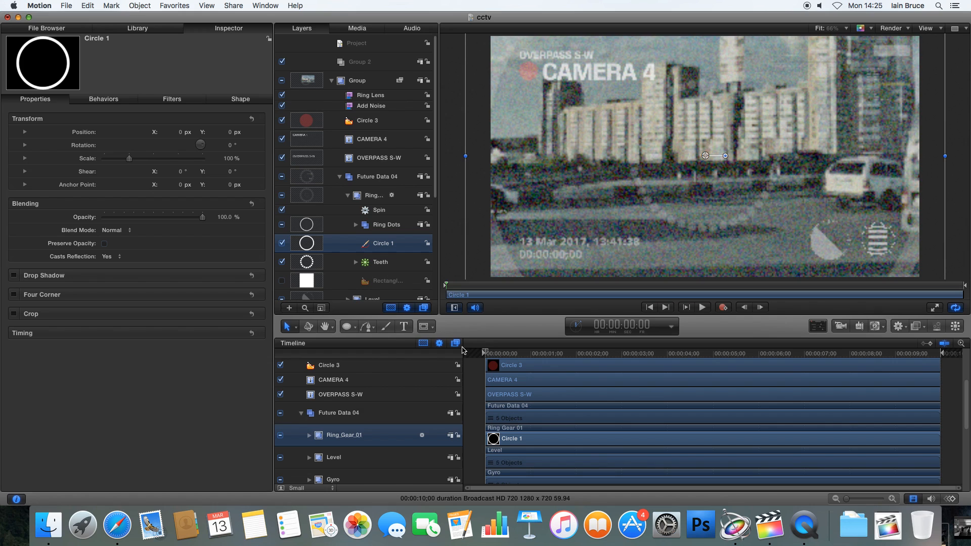
Browse the library's Filters for a suitable effect, examining Strobe, Stripes and Outer Glow.
left_click(160, 30)
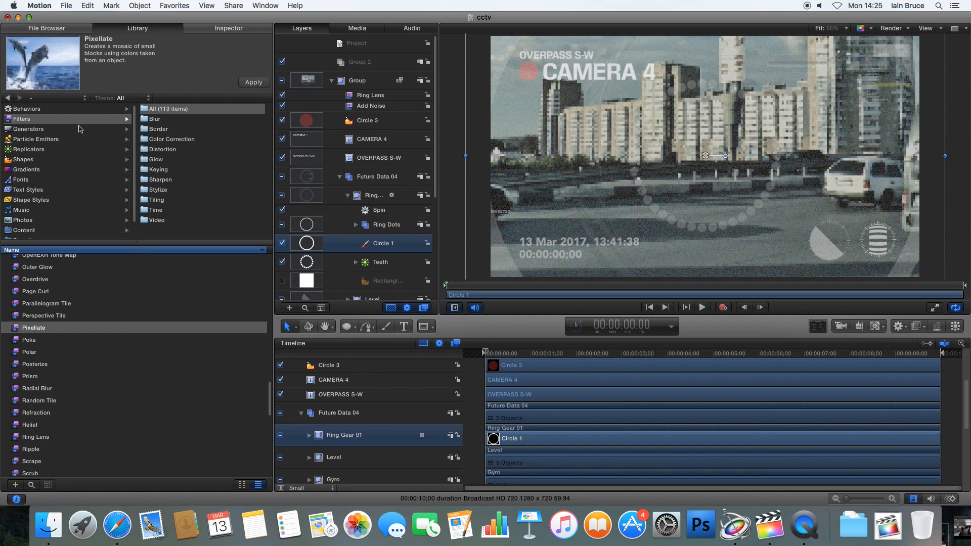
left_click_drag(269, 405, 269, 452)
left_click(39, 304)
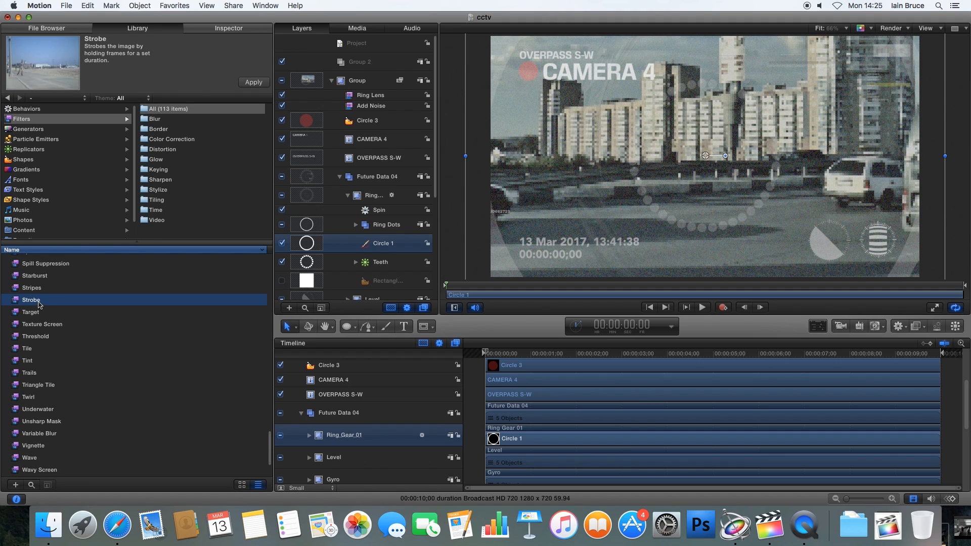
left_click(40, 289)
left_click_drag(269, 446, 280, 372)
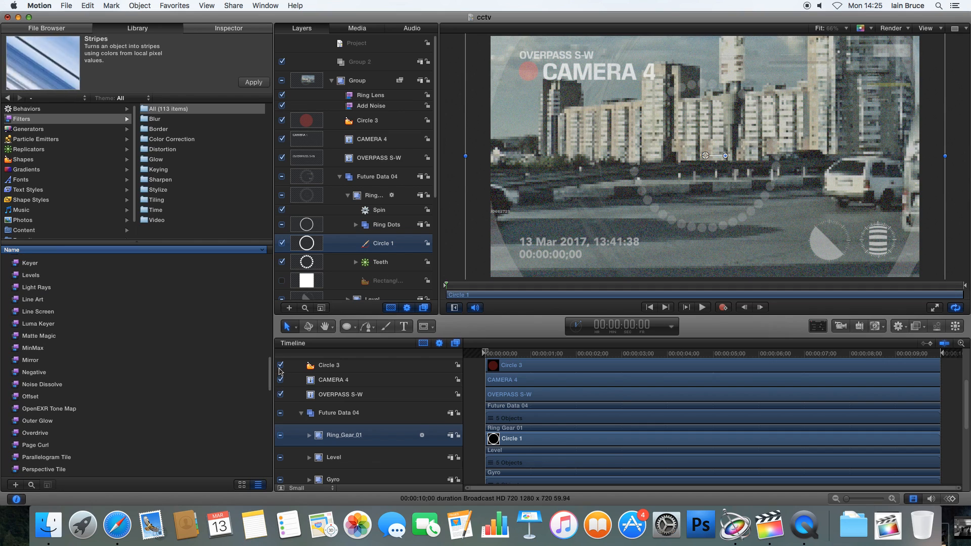
left_click(58, 423)
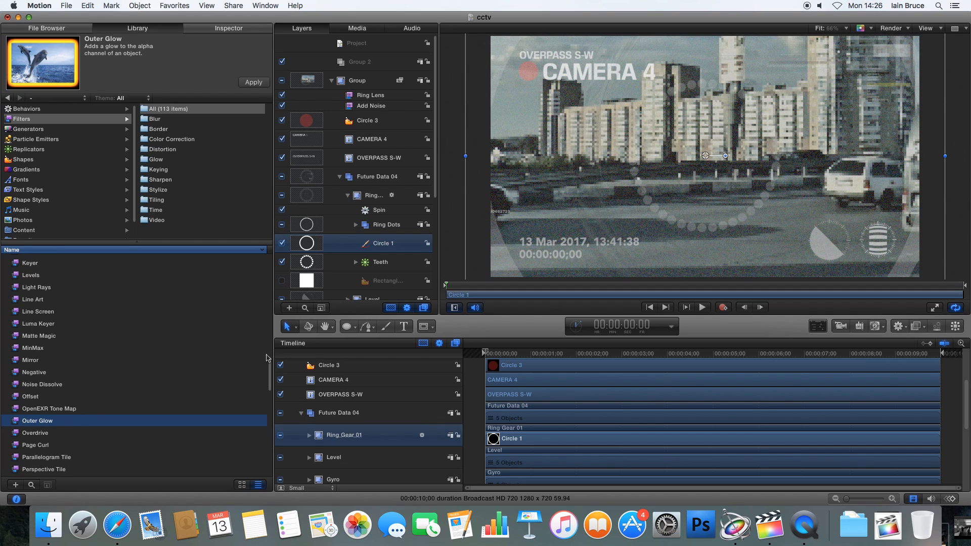
left_click_drag(270, 370, 274, 264)
left_click(91, 129)
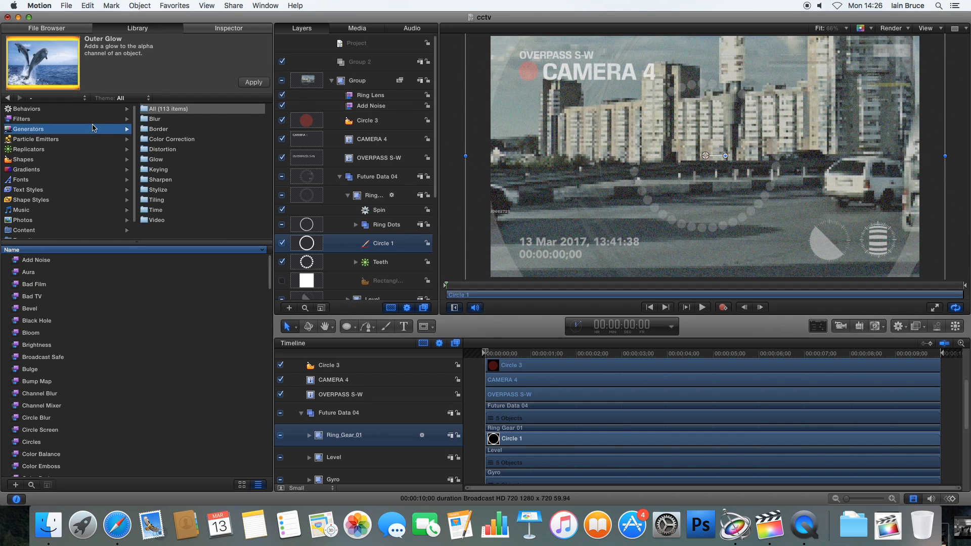
left_click(91, 120)
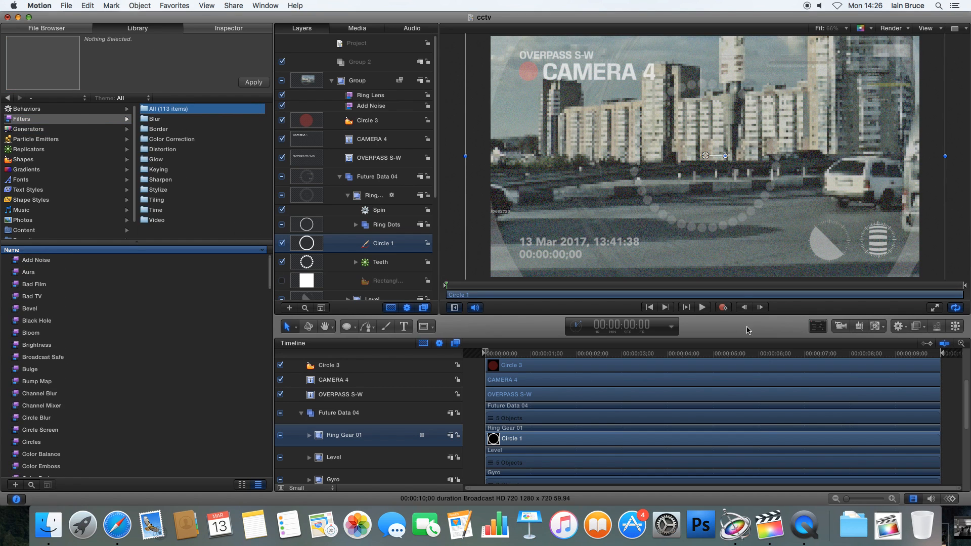
Keyframe the Opacity of Circle 3 at 100% about every two seconds, from the first frame to the last.
mouse_move(510, 353)
left_mouse_down()
mouse_move(522, 353)
mouse_move(485, 353)
mouse_move(535, 354)
mouse_move(520, 369)
left_mouse_up()
left_click(241, 30)
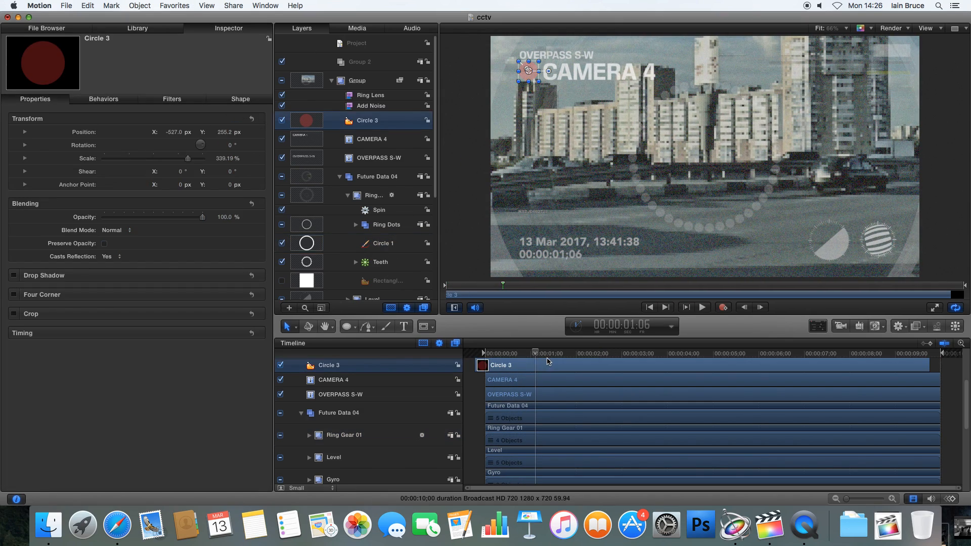
key("super+z")
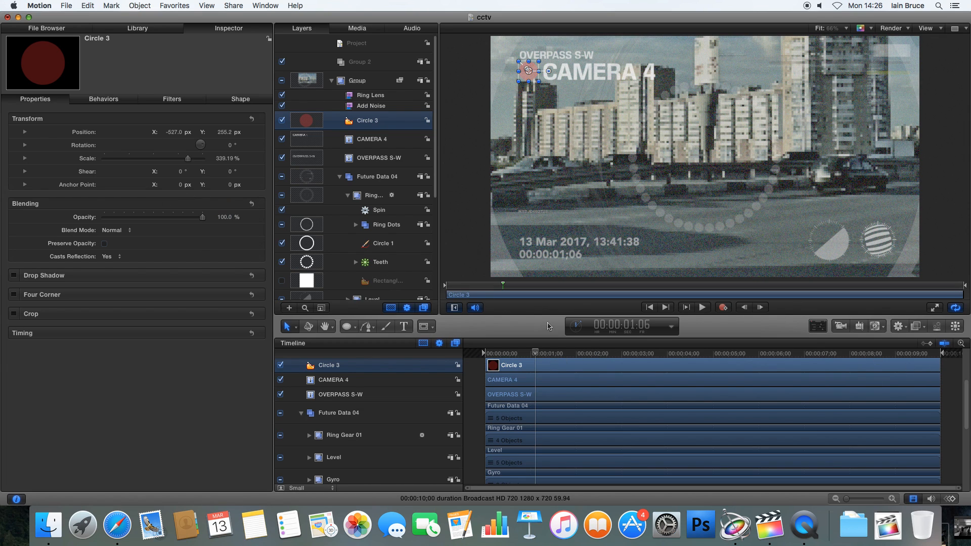
left_click_drag(537, 354, 475, 357)
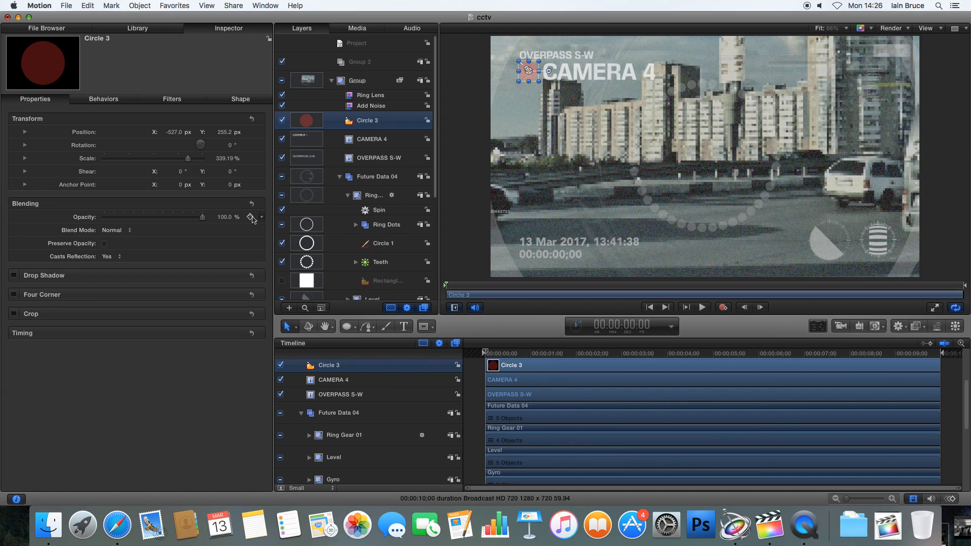
left_click_drag(633, 354, 577, 357)
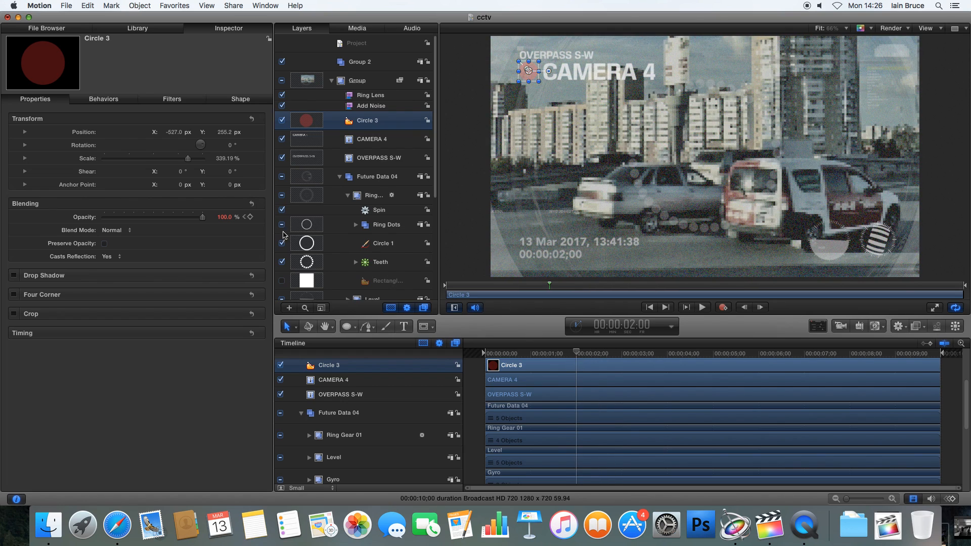
left_click(250, 217)
left_click_drag(651, 353, 668, 354)
left_click(250, 217)
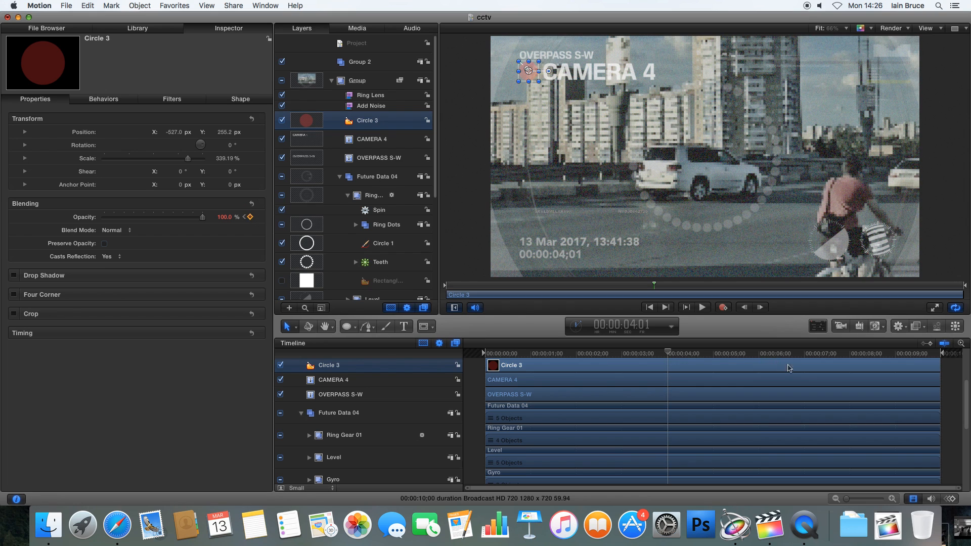
left_click(759, 354)
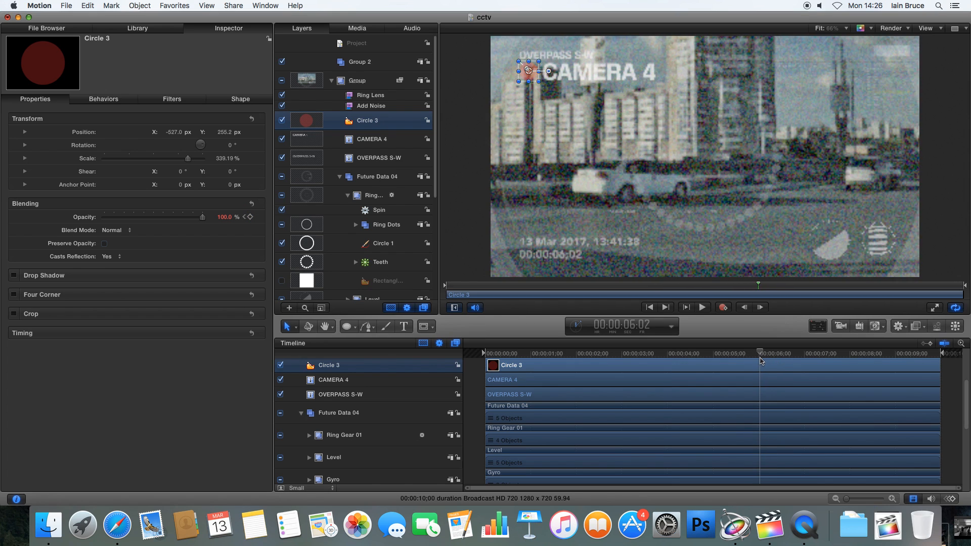
left_click(250, 217)
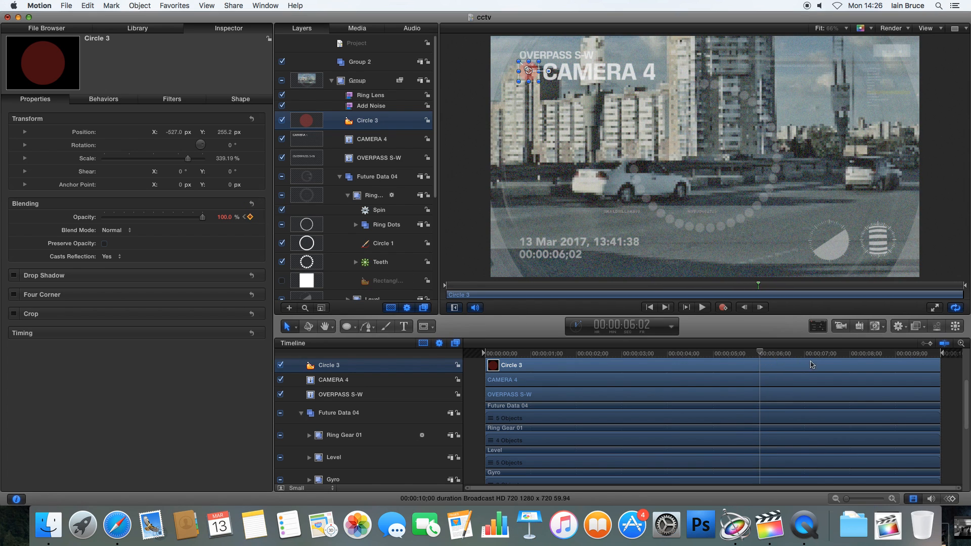
left_click(848, 353)
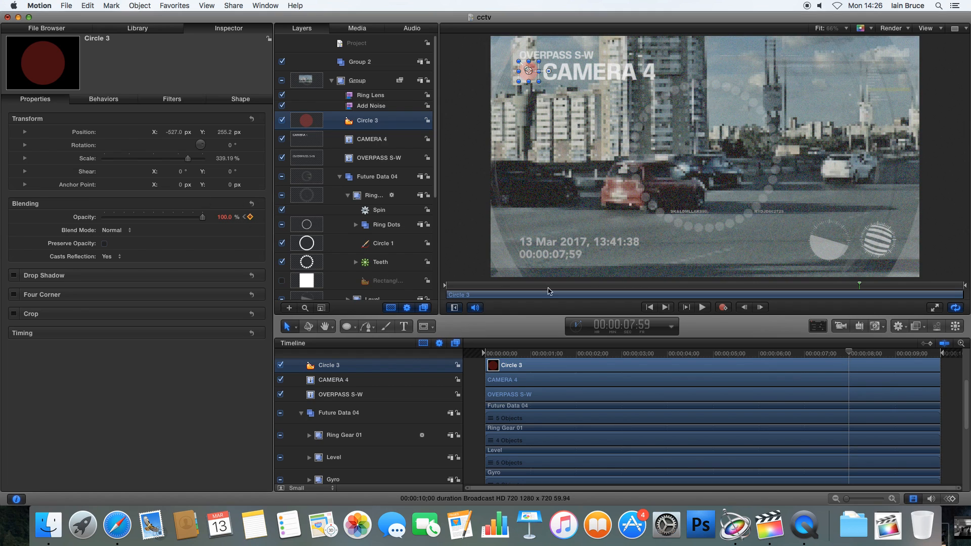
key("space")
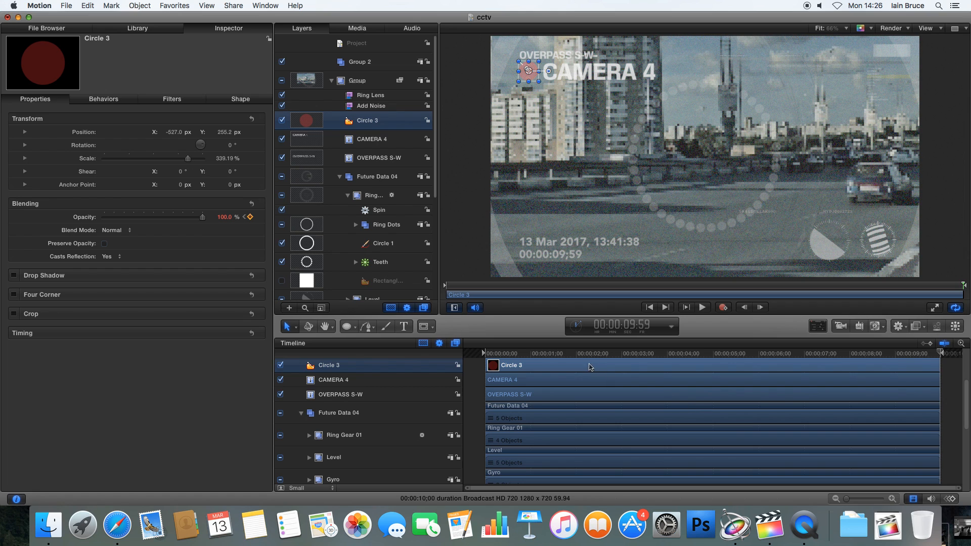
Keyframe the Opacity of Circle 3 down to 0% at about 1, 3, 5, 7 and 9 seconds.
left_click(531, 354)
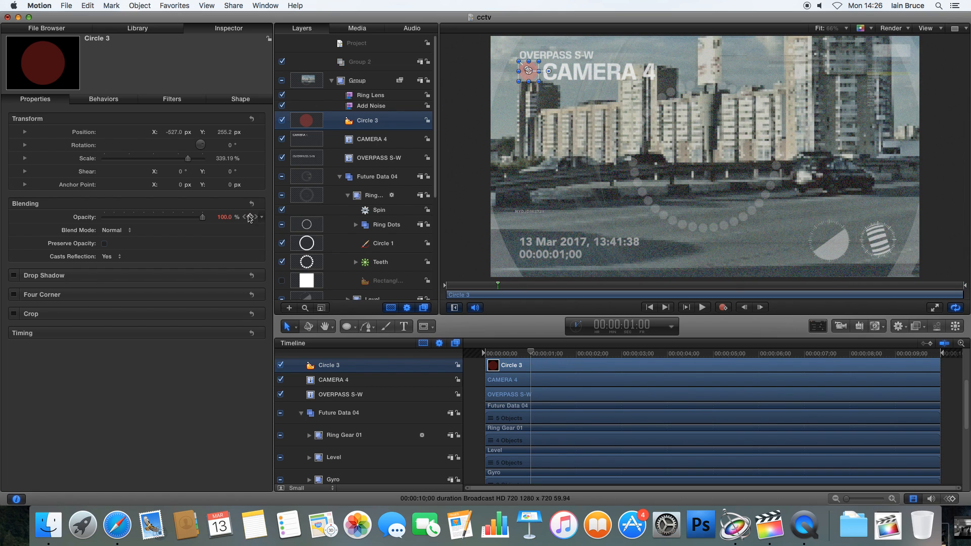
left_click_drag(202, 218, 140, 218)
left_click_drag(601, 358, 623, 362)
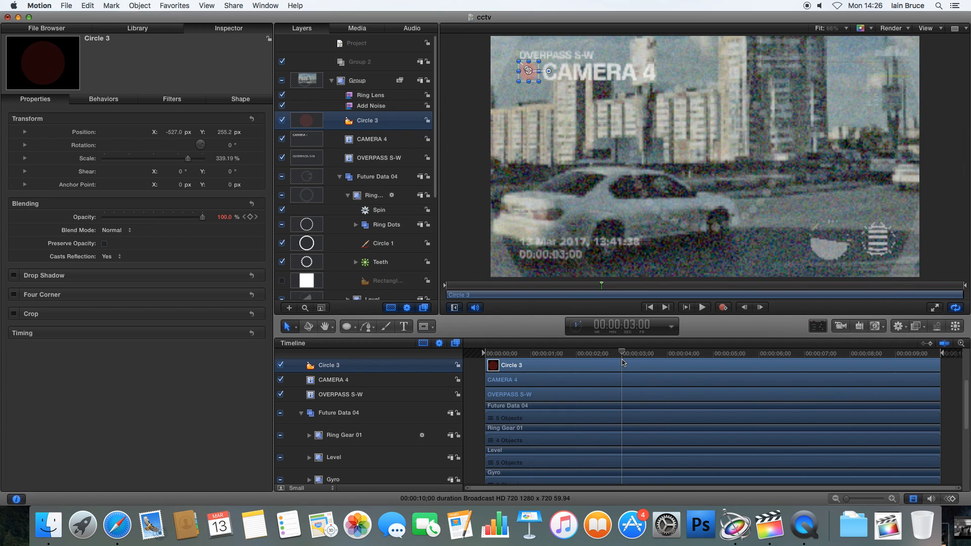
left_click_drag(202, 218, 111, 222)
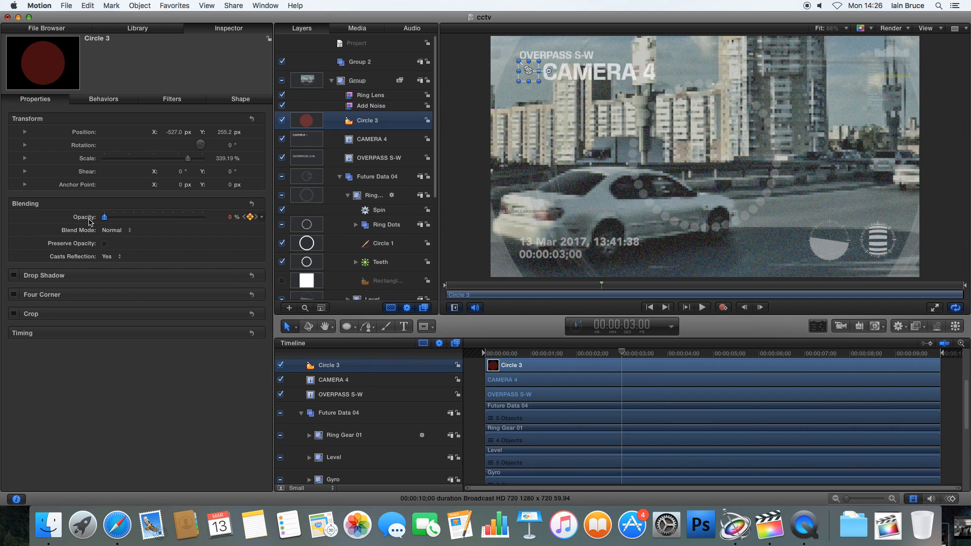
left_click_drag(660, 357, 713, 357)
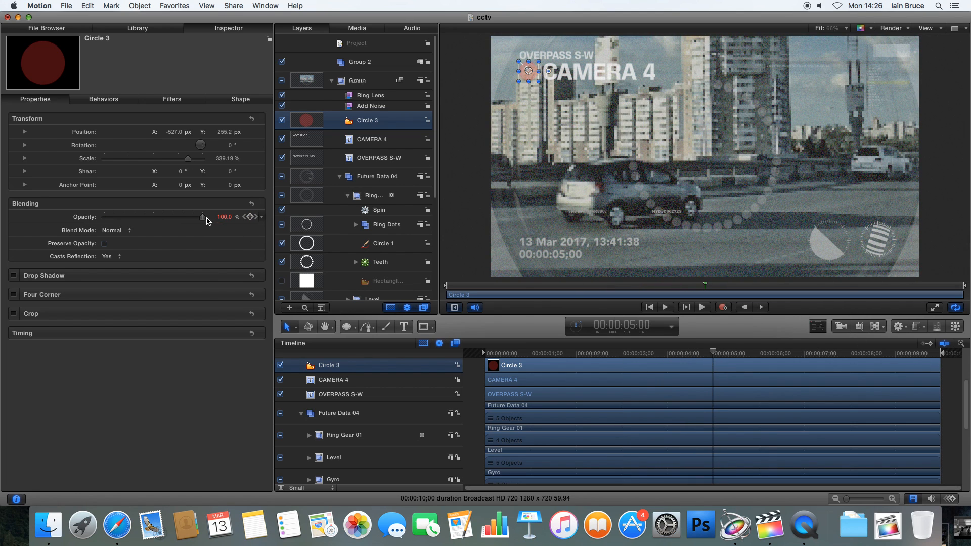
left_click_drag(809, 351, 805, 352)
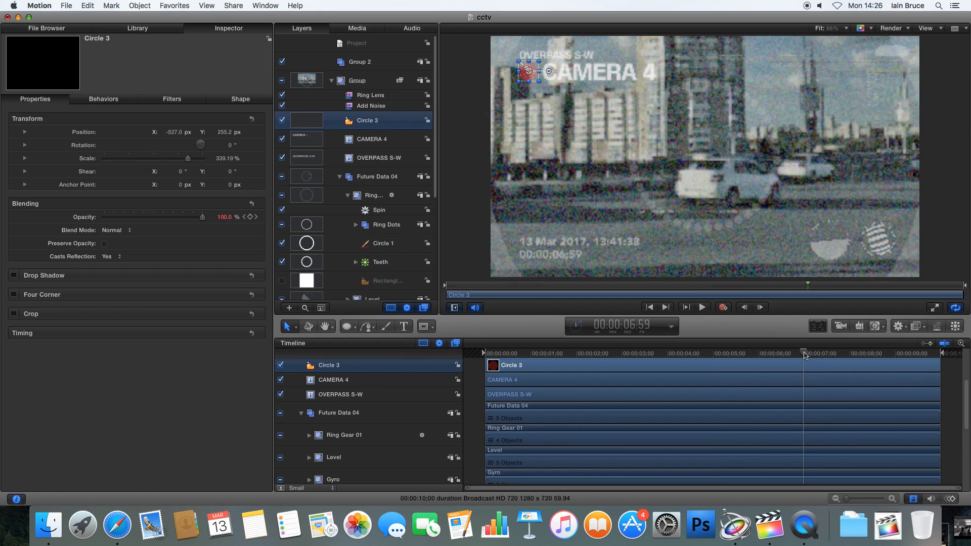
left_click_drag(882, 354, 897, 357)
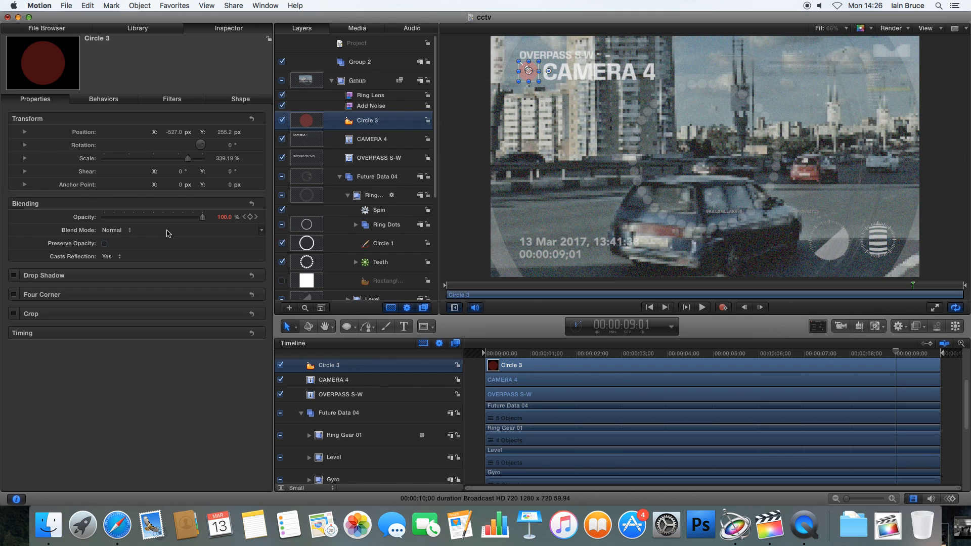
left_click_drag(204, 218, 104, 217)
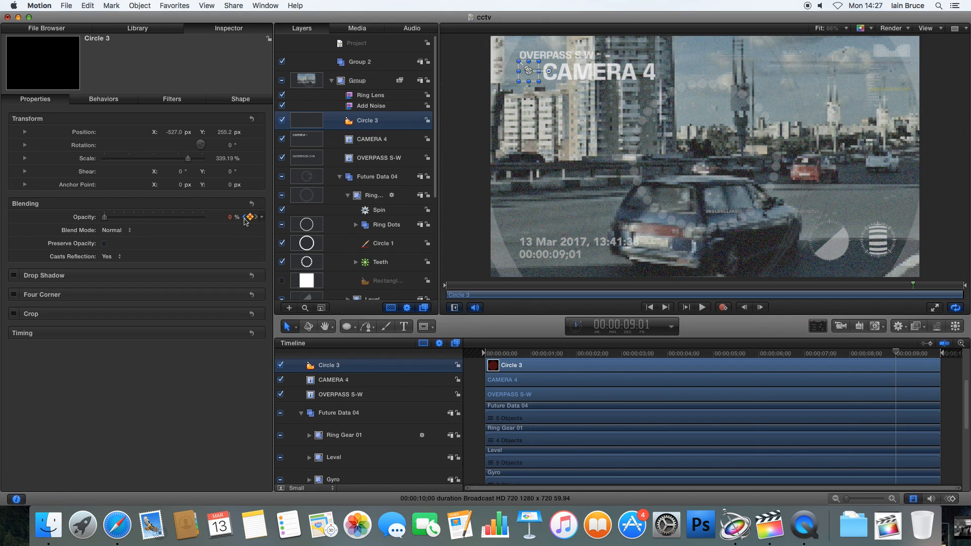
key("space")
key("space")
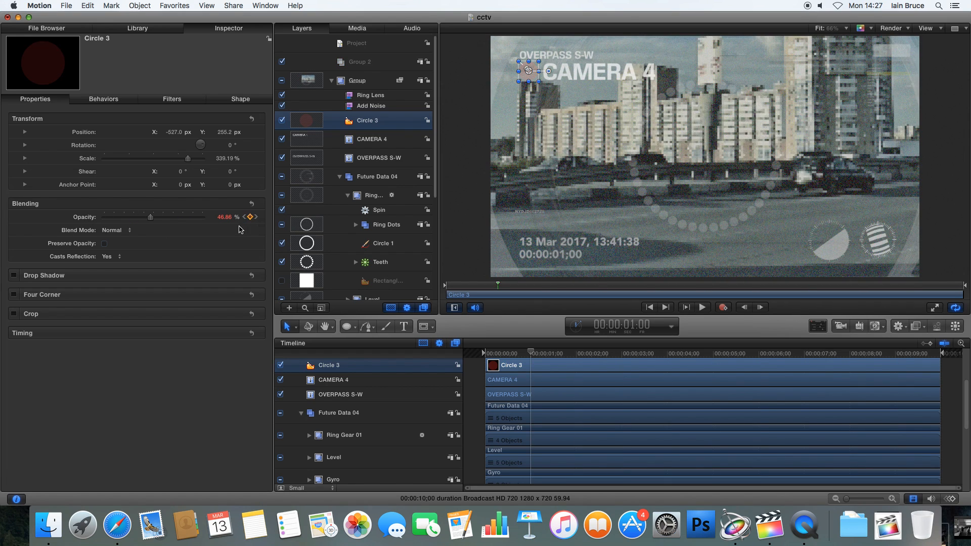
left_click_drag(140, 219, 104, 218)
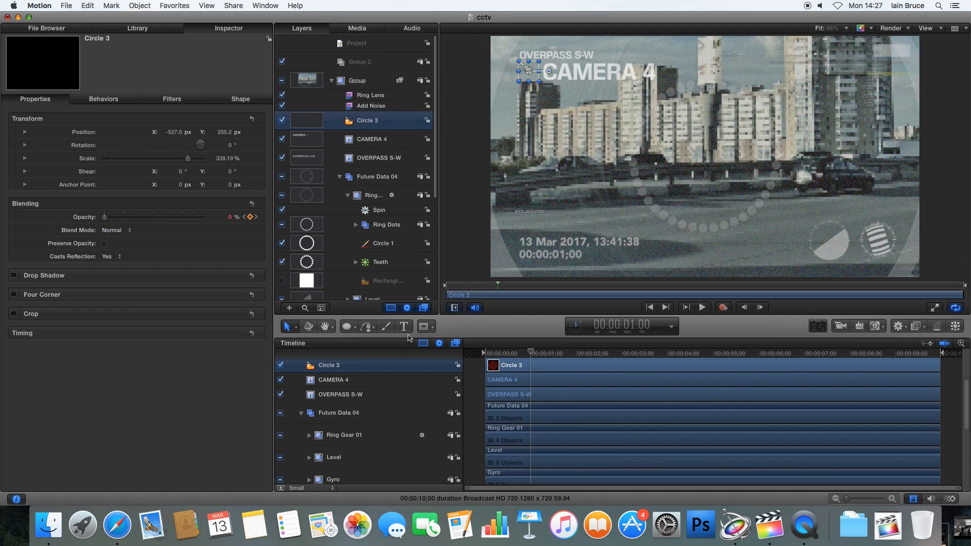
Raise the Fill Opacity of Circle 3 so the red looks much stronger, and check it on the first frame.
left_click(119, 101)
left_click(173, 101)
left_click(224, 102)
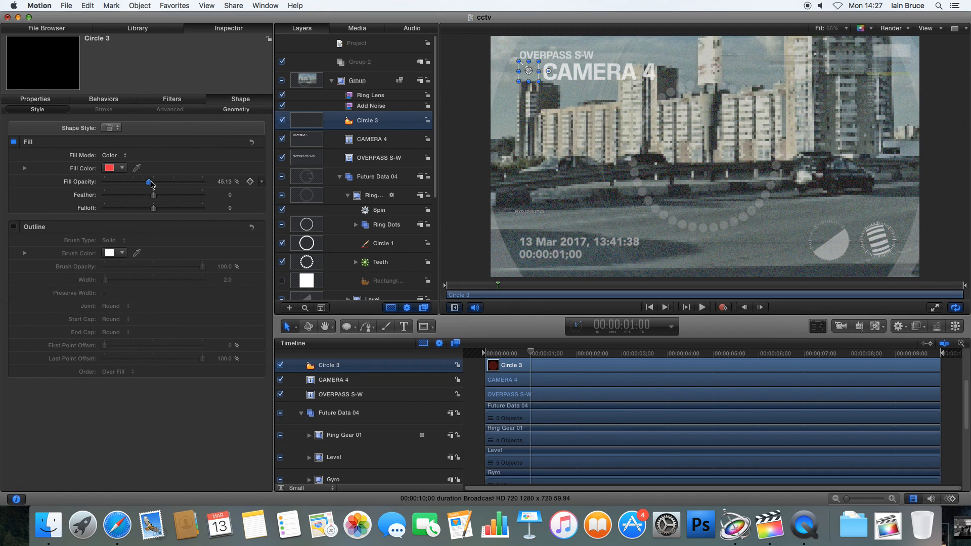
left_click_drag(531, 356, 470, 354)
left_click(472, 385)
Scale the red circle down and shift the CAMERA 4 title slightly left toward it, previewing the result.
left_click(65, 99)
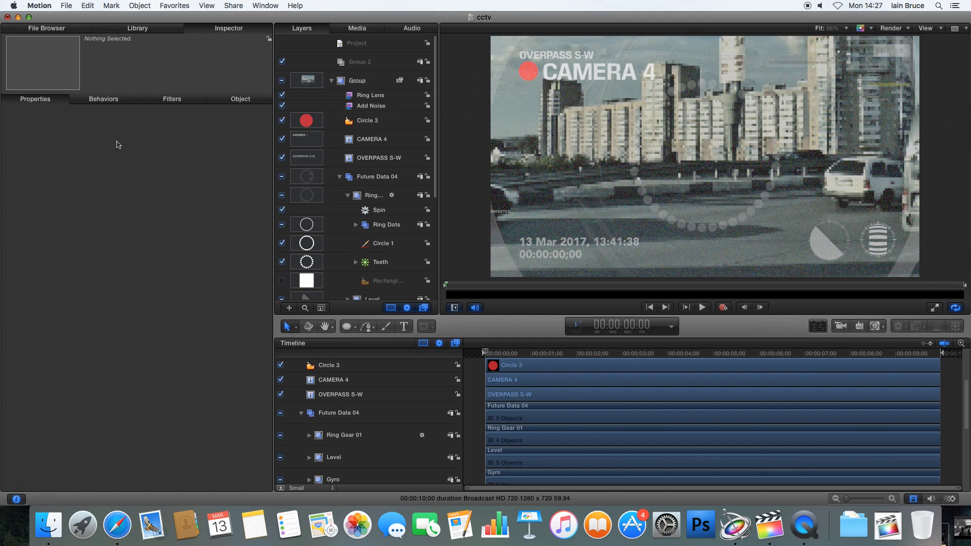
left_click(382, 123)
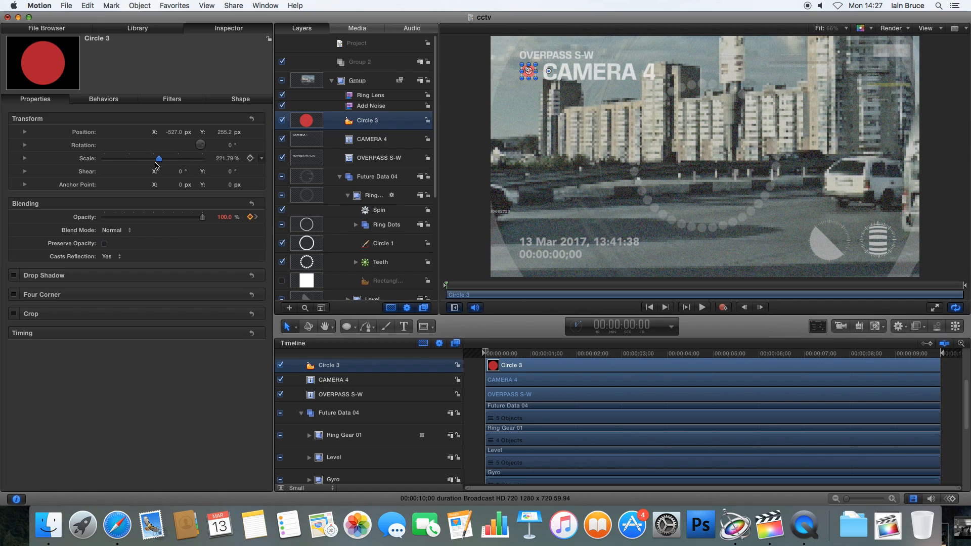
left_click(517, 378)
left_click(590, 75)
left_click_drag(598, 72, 599, 72)
left_click(479, 381)
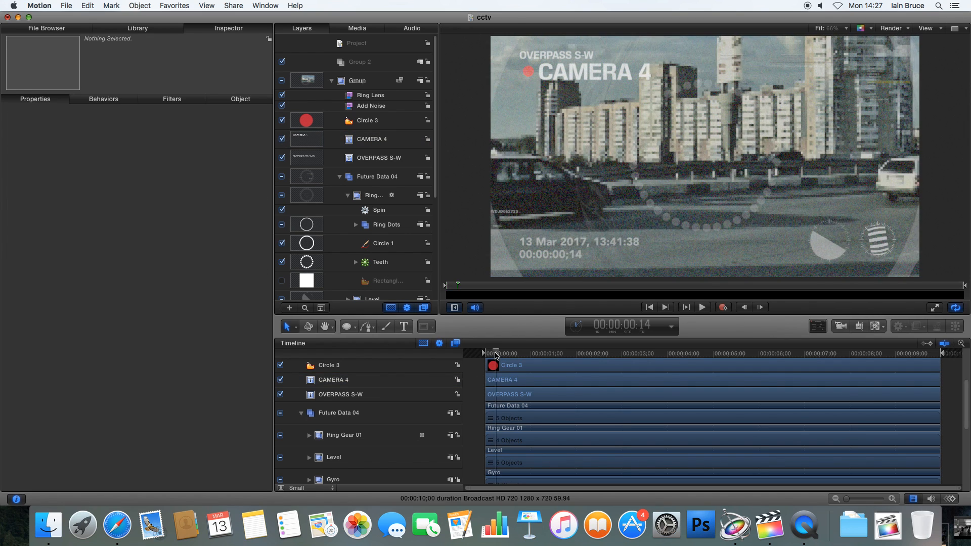
key("space")
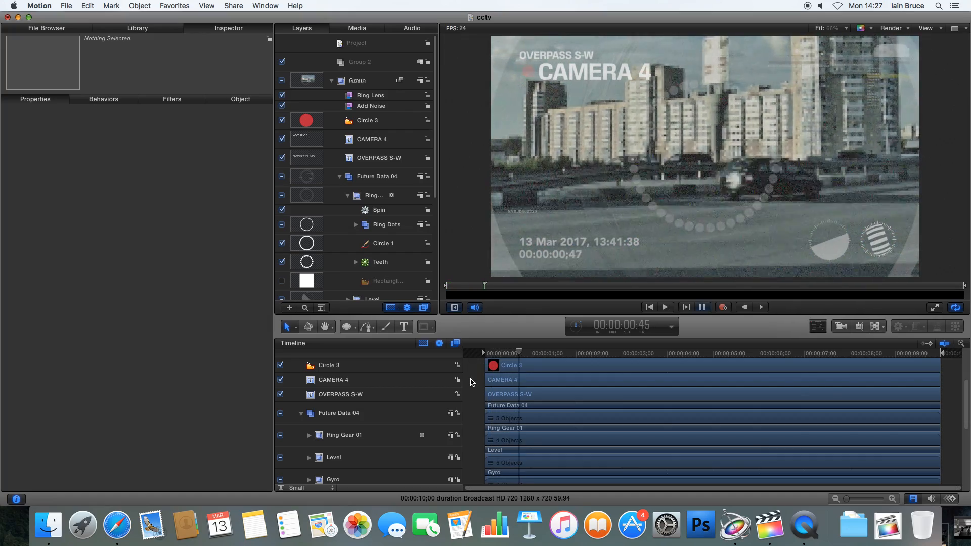